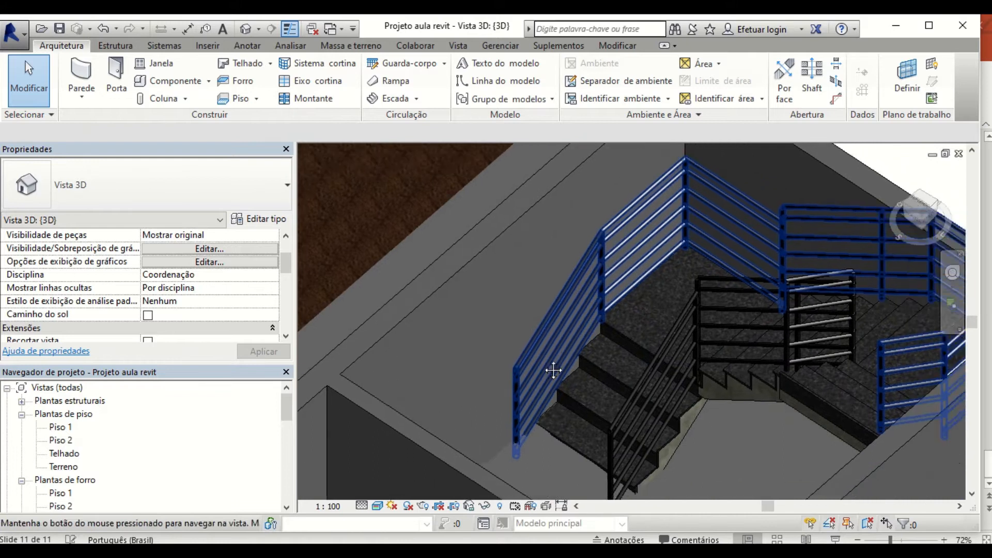
# Step: Change the wall-side railing of the staircase to the type Corrimão fixado em Parede
pyautogui.keyDown('shift'); pyautogui.moveTo(534, 430); pyautogui.dragTo(534, 411, button='middle'); pyautogui.keyUp('shift')
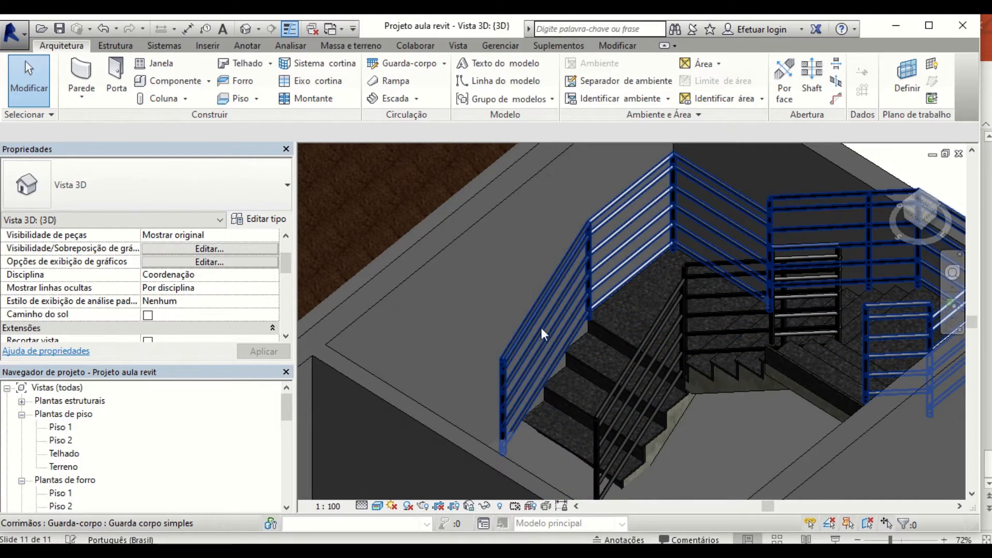
pyautogui.keyDown('shift'); pyautogui.moveTo(535, 340); pyautogui.dragTo(509, 386, button='middle'); pyautogui.keyUp('shift')
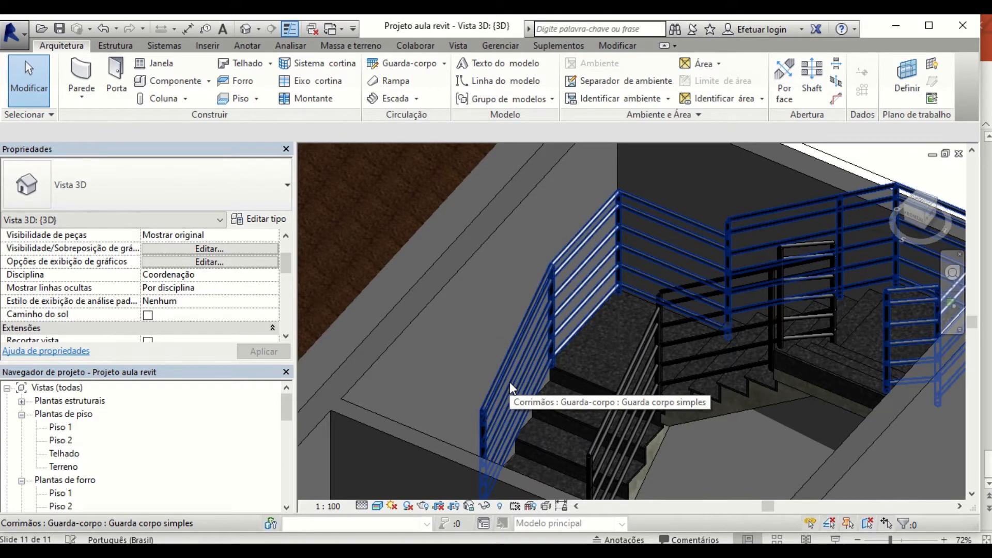
pyautogui.click(510, 383)
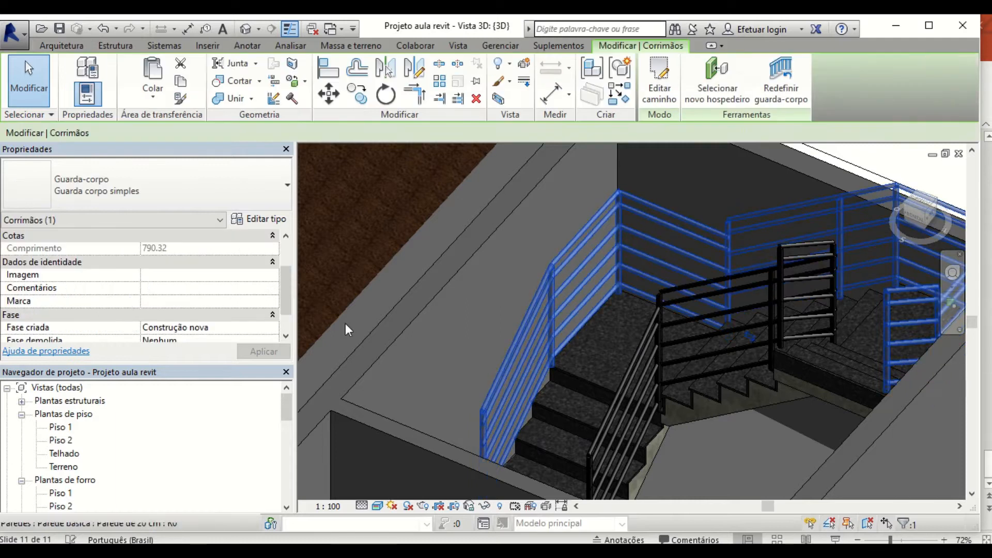
pyautogui.click(281, 191)
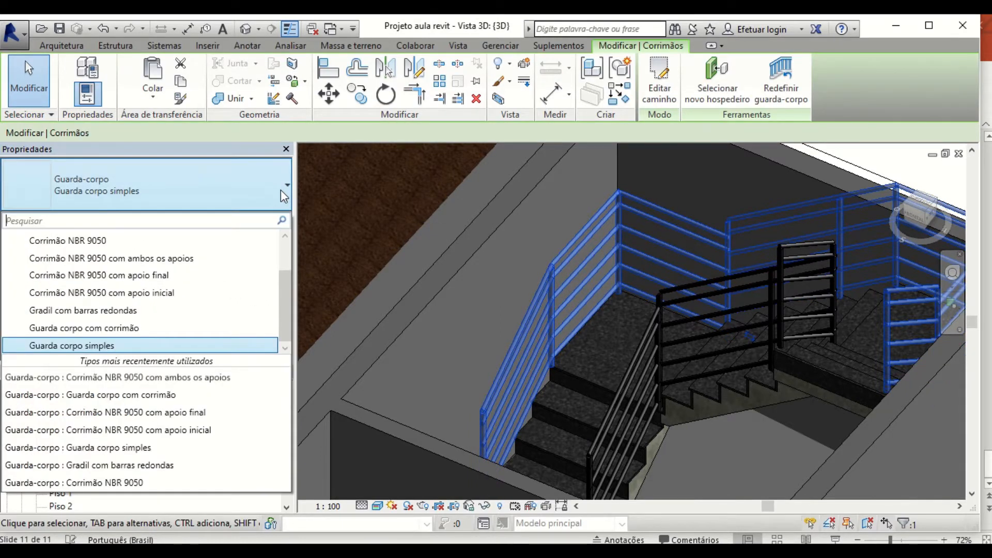
pyautogui.scroll(1, 240, 270)
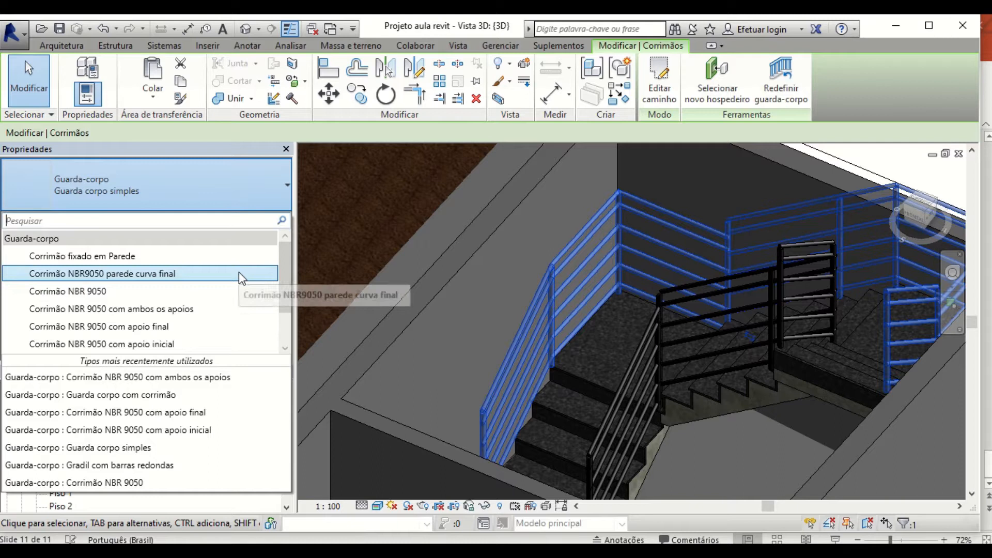
pyautogui.click(207, 256)
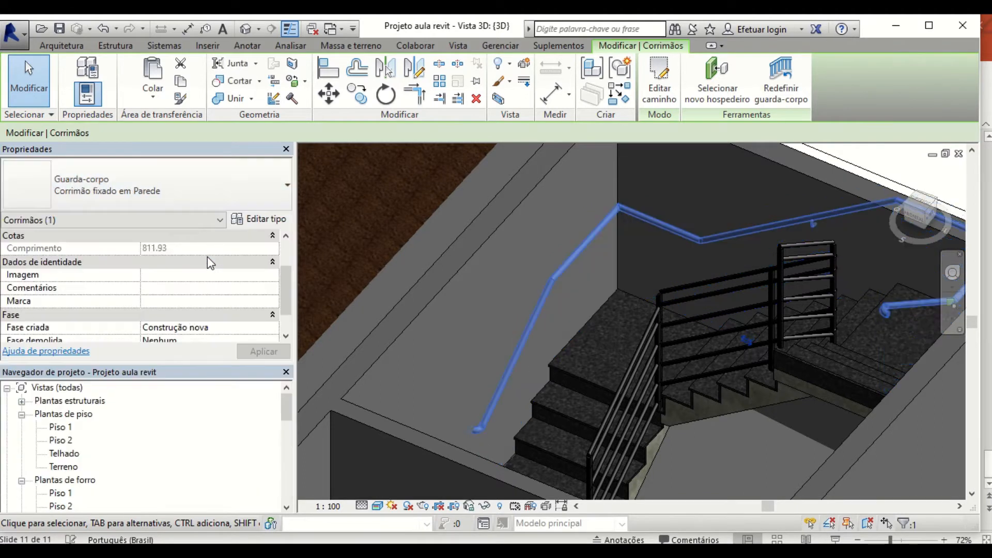
pyautogui.scroll(-1, 246, 328)
pyautogui.press('Escape')
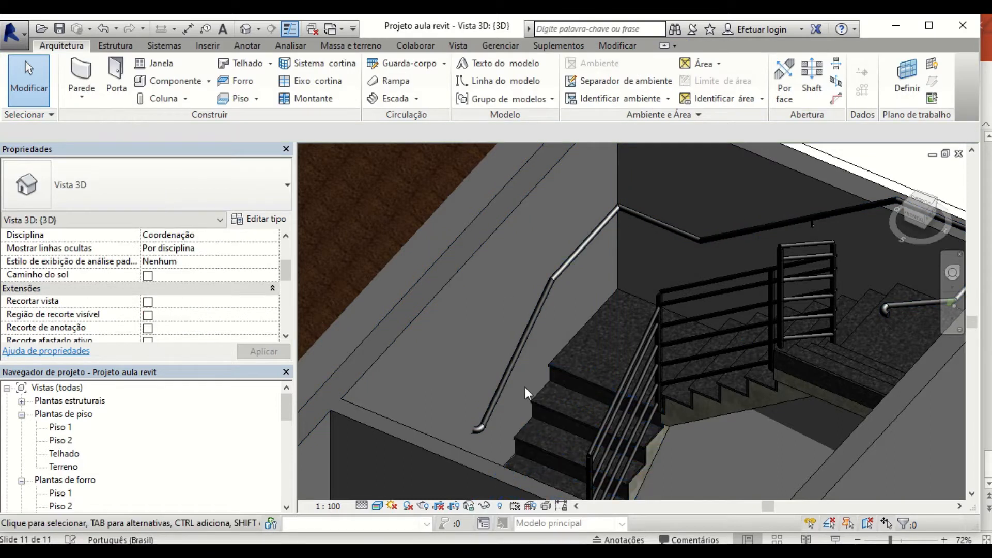
# Step: Change the inner railing on the open side of the staircase to the type Guarda corpo com corrimão
pyautogui.keyDown('shift'); pyautogui.moveTo(503, 380); pyautogui.dragTo(552, 393, button='middle'); pyautogui.keyUp('shift')
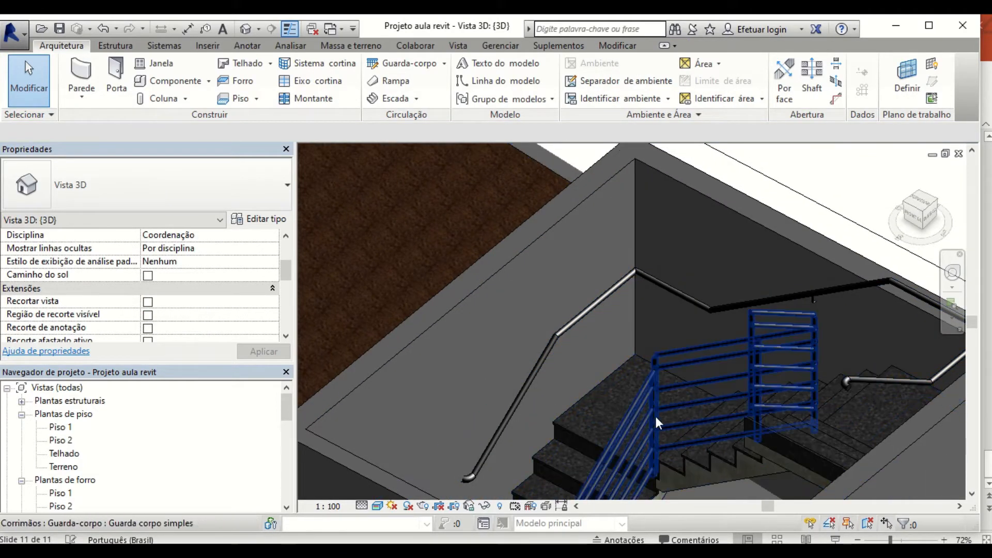
pyautogui.keyDown('shift'); pyautogui.moveTo(653, 408); pyautogui.dragTo(602, 326, button='middle'); pyautogui.keyUp('shift')
pyautogui.click(595, 311)
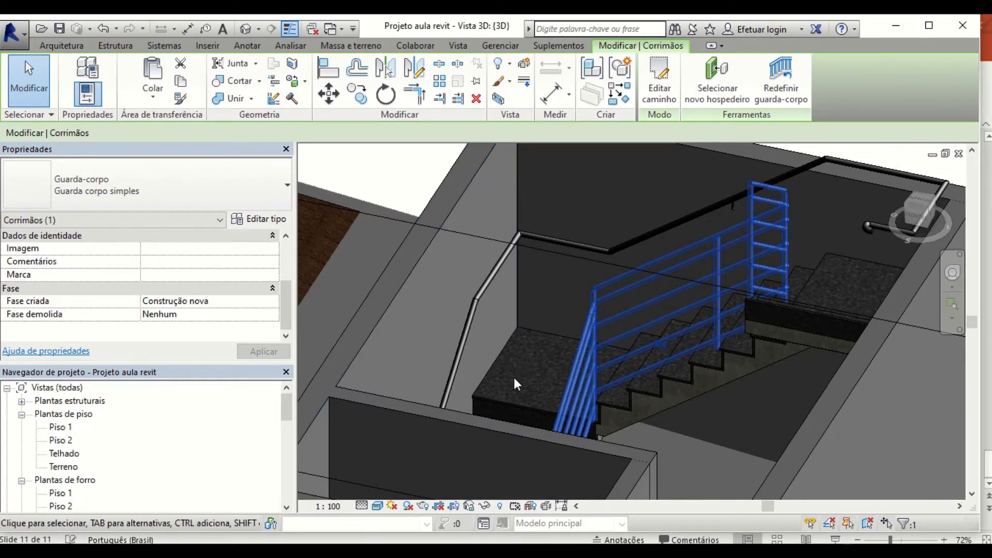
pyautogui.click(282, 198)
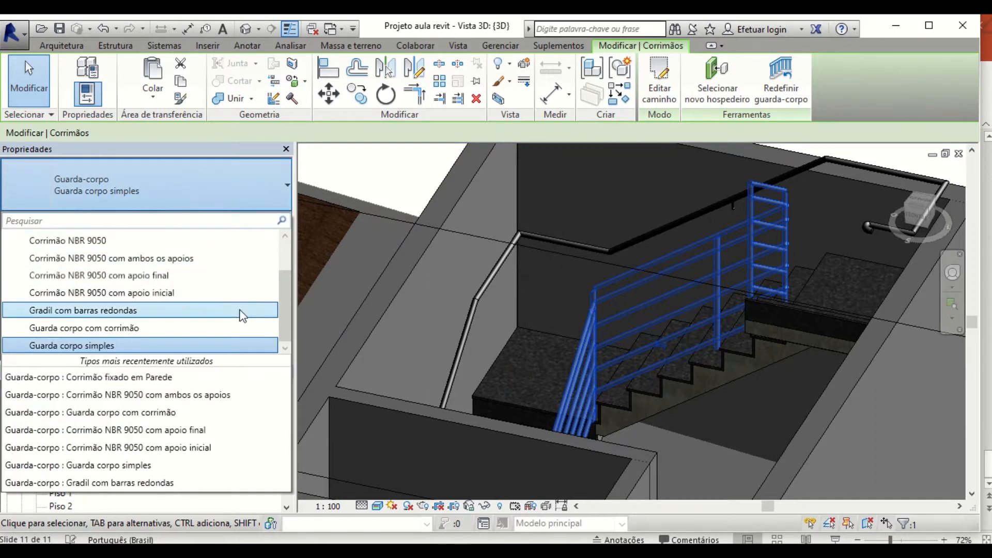
pyautogui.click(226, 329)
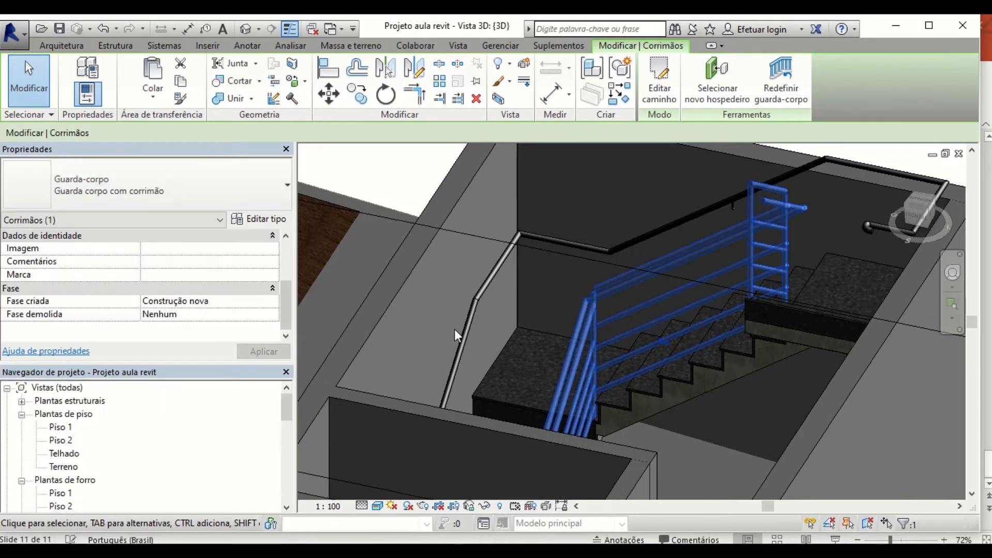
pyautogui.press('Escape')
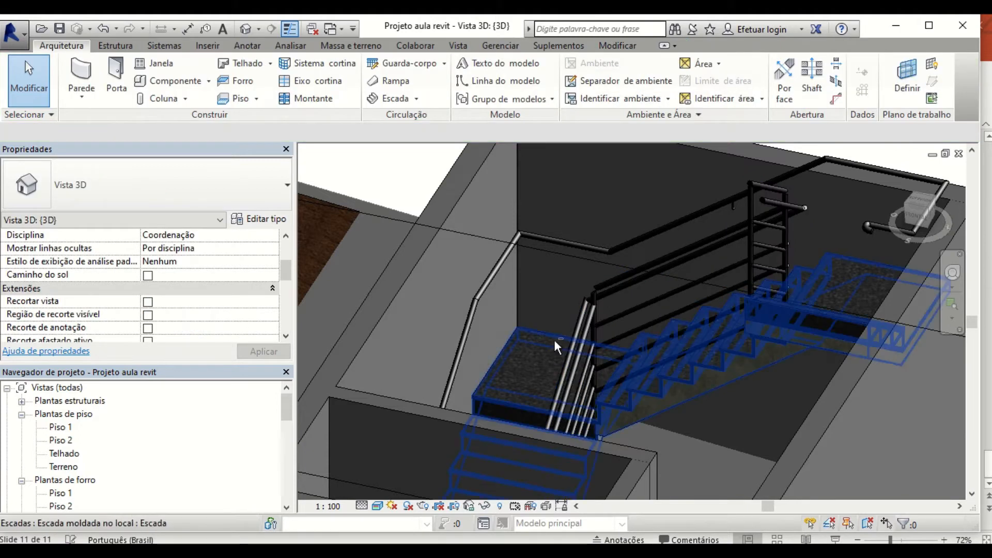
# Step: Examine the treads and risers of the stair's middle flight up close, and close the 3D view
pyautogui.keyDown('shift'); pyautogui.moveTo(554, 345); pyautogui.dragTo(518, 331, button='middle'); pyautogui.keyUp('shift')
pyautogui.keyDown('shift'); pyautogui.moveTo(588, 374); pyautogui.dragTo(626, 365, button='middle'); pyautogui.keyUp('shift')
pyautogui.scroll(8, 659, 324)
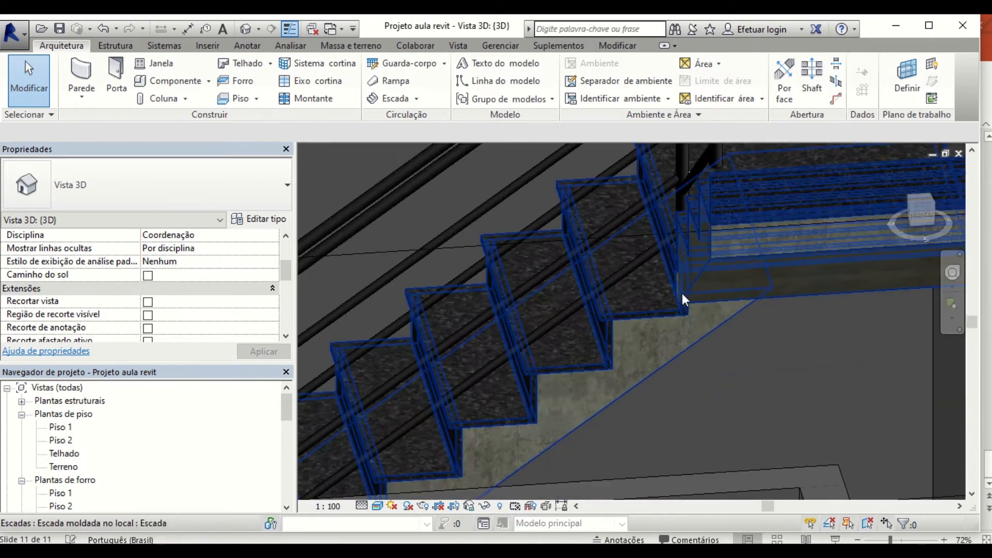
pyautogui.scroll(6, 476, 253)
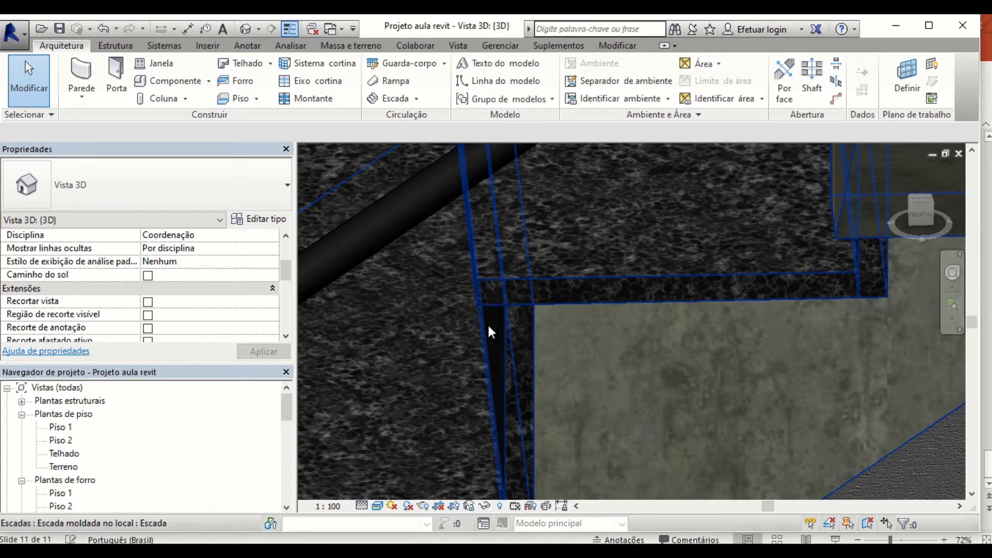
pyautogui.scroll(-8, 489, 330)
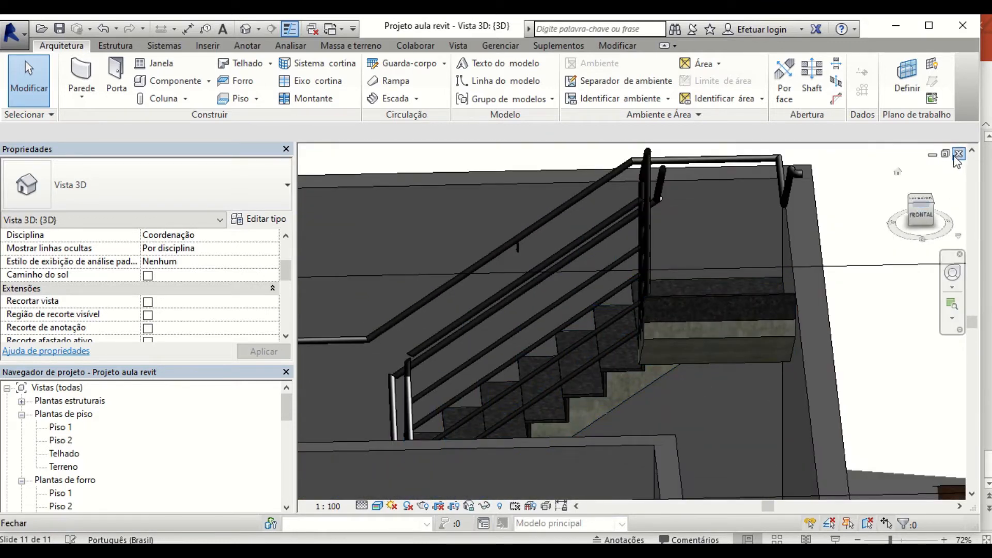
pyautogui.click(957, 154)
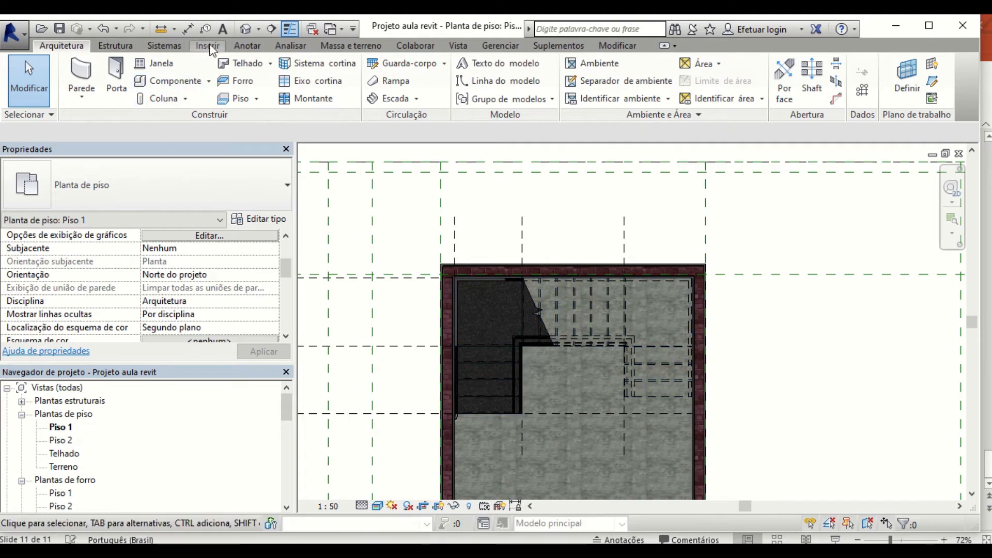
# Step: Create a horizontal building section across the stair's middle flight in the Piso 1 plan, looking toward the back wall, and open its view
pyautogui.click(269, 29)
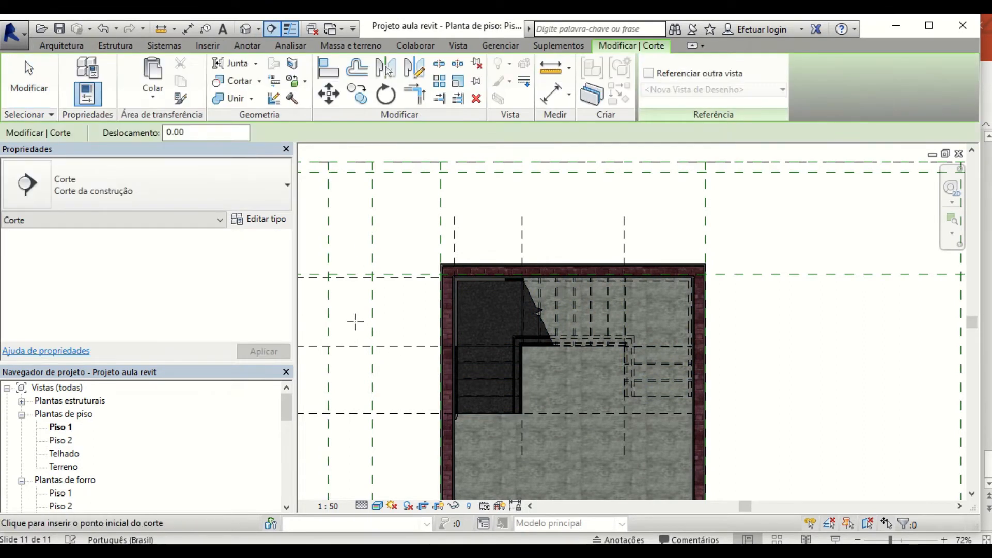
pyautogui.click(353, 320)
pyautogui.click(803, 321)
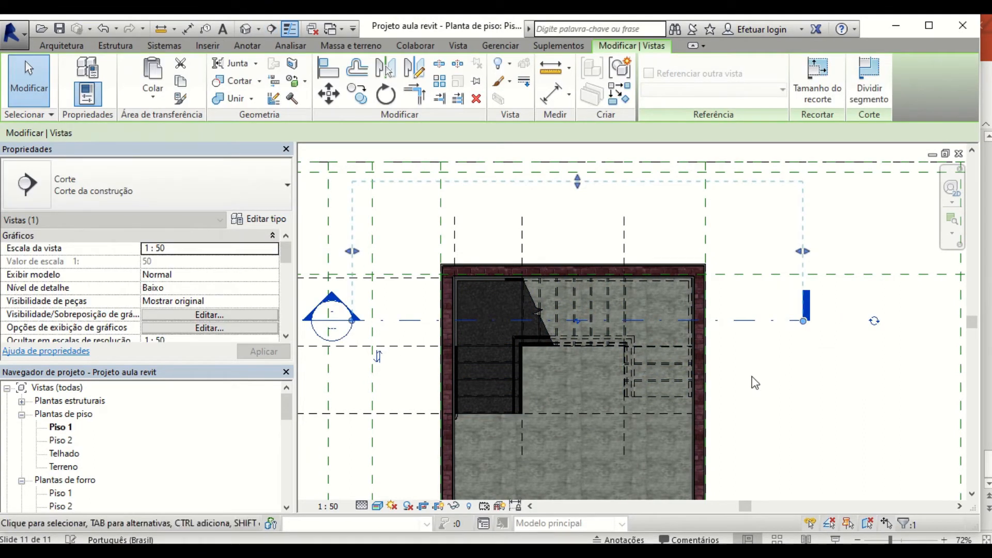
pyautogui.click(751, 382)
pyautogui.doubleClick(336, 300)
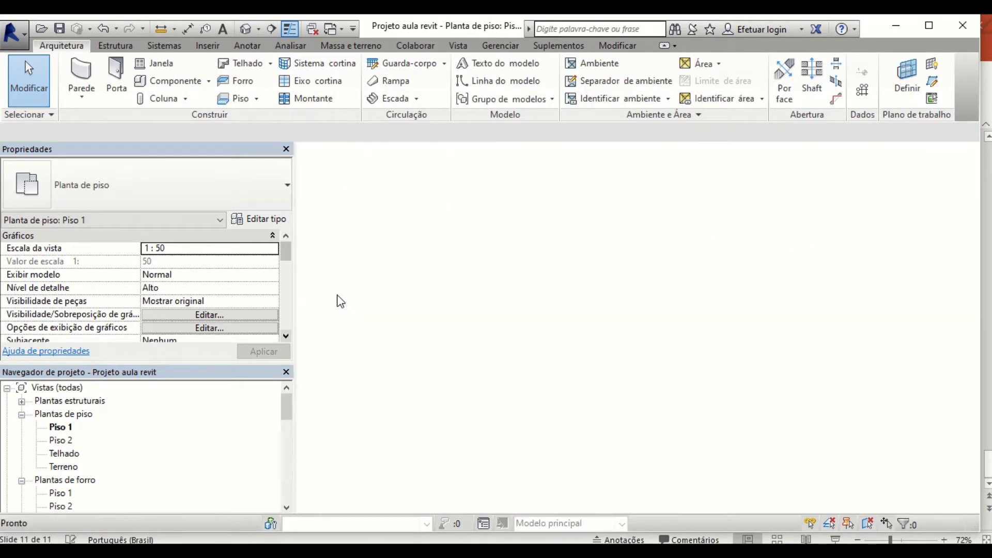
# Step: Measure the nosing overhang of a step and the tread depth between two consecutive risers, without placing any dimensions
pyautogui.scroll(6, 599, 361)
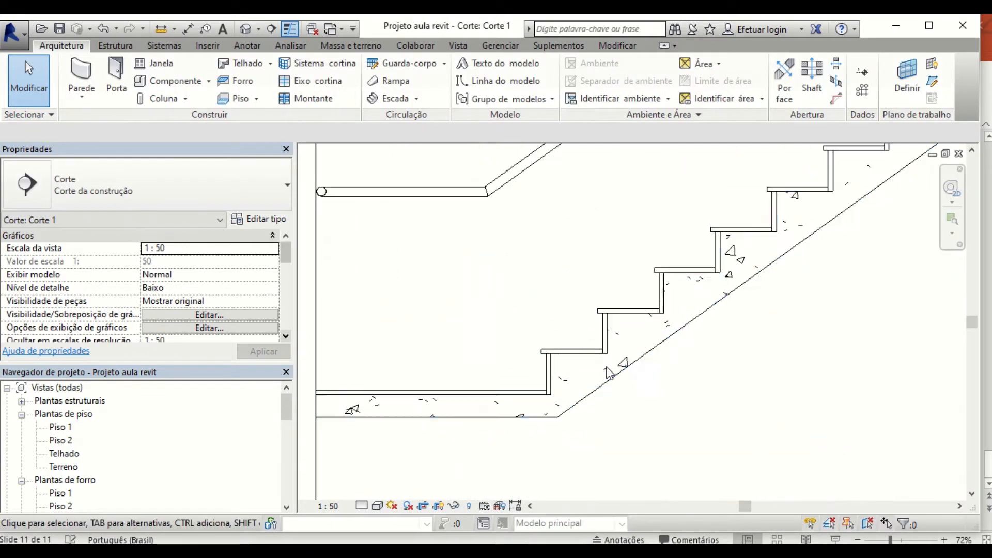
pyautogui.scroll(1, 548, 455)
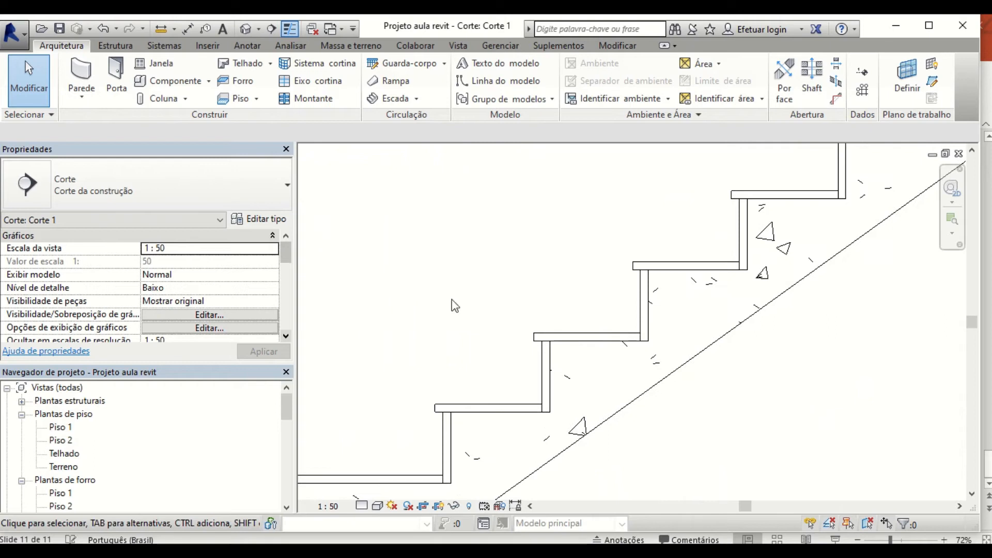
pyautogui.click(187, 29)
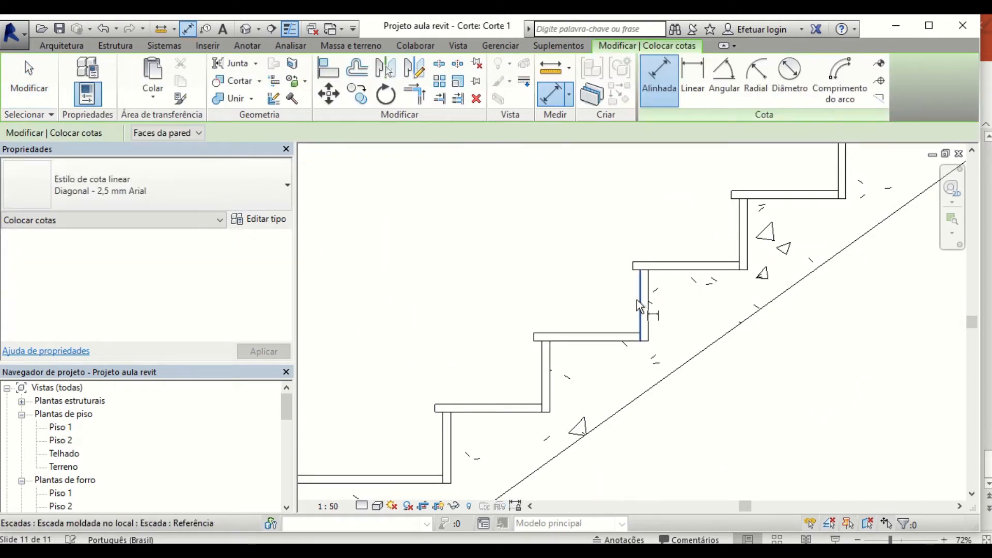
pyautogui.click(632, 267)
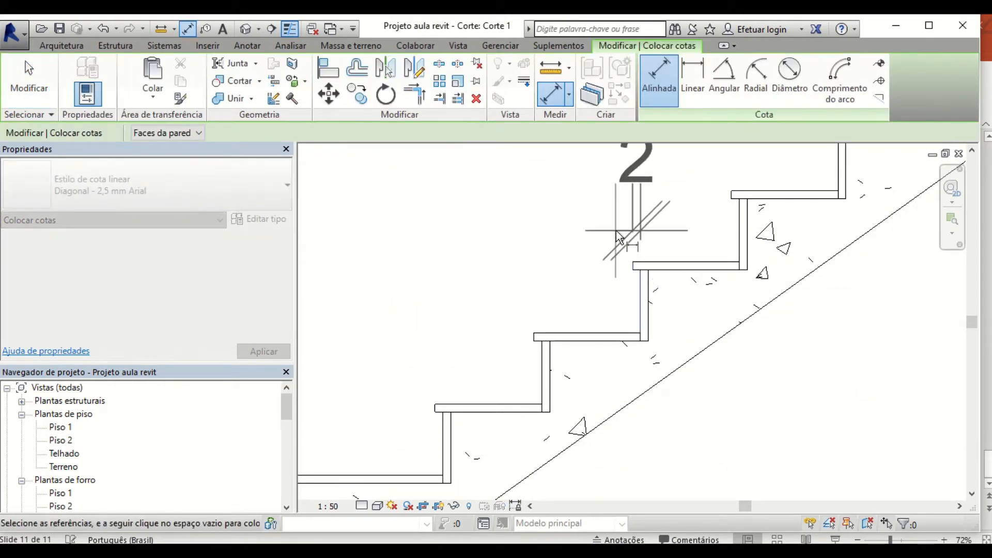
pyautogui.press('Escape')
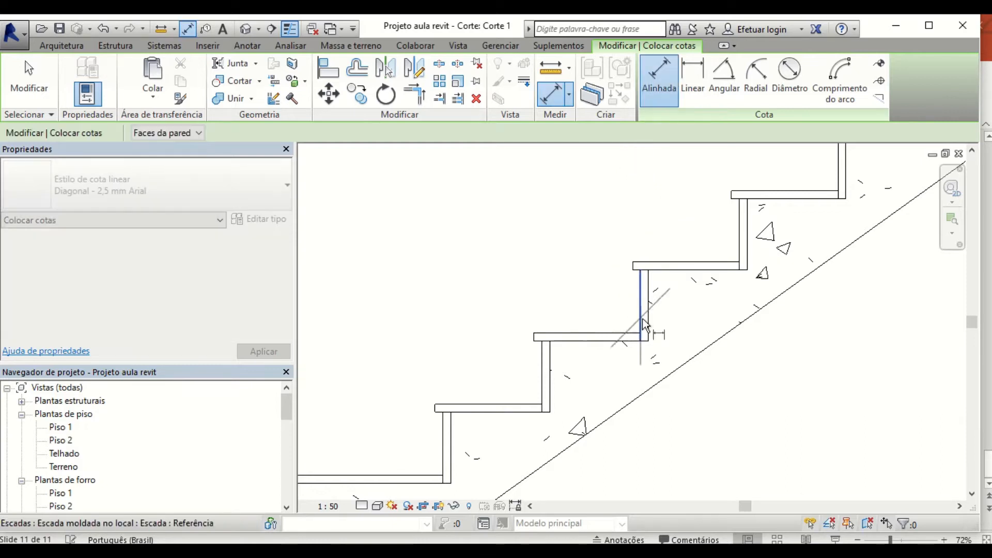
pyautogui.click(546, 347)
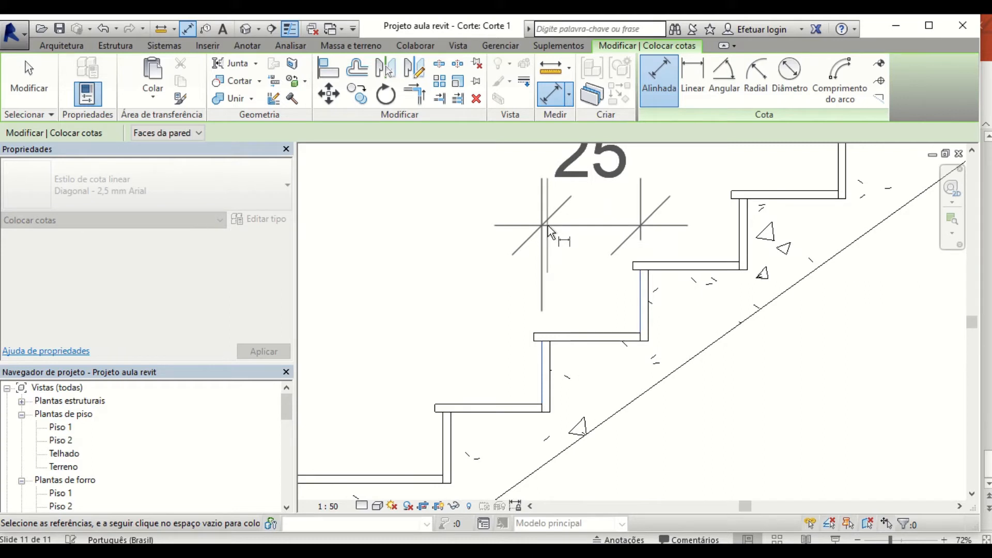
pyautogui.press('Escape')
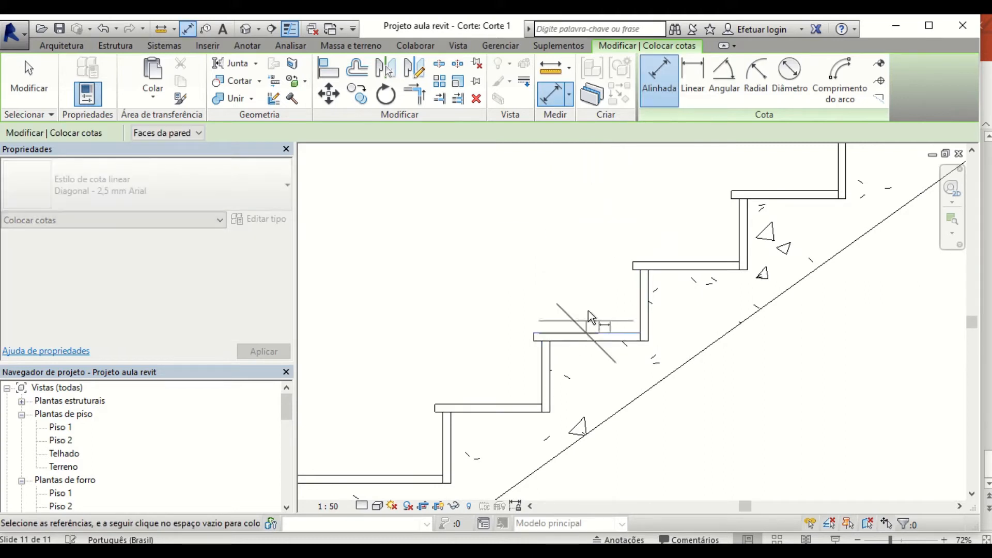
# Step: Place an aligned dimension for the riser height between two consecutive treads in the section
pyautogui.click(637, 264)
pyautogui.click(573, 259)
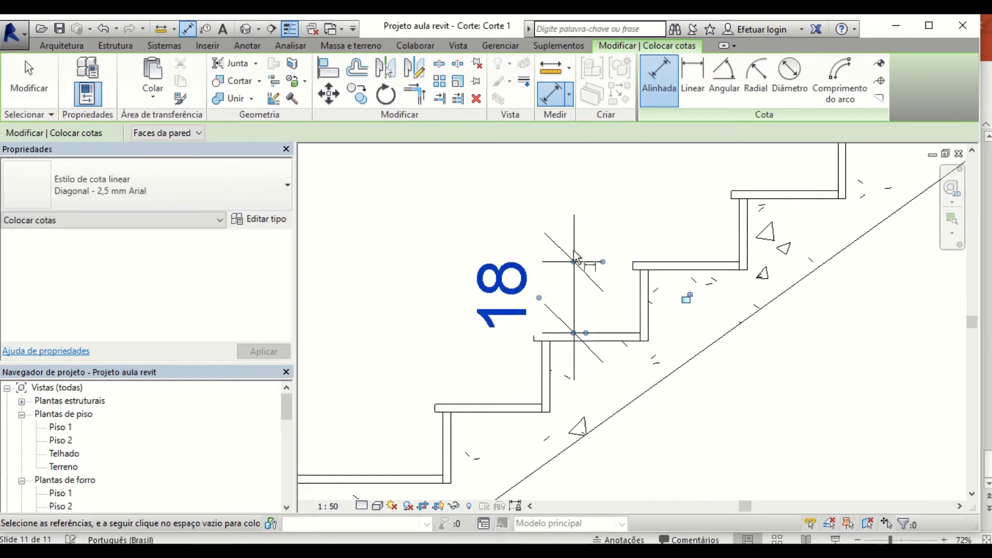
pyautogui.press('Escape')
pyautogui.press('Escape')
# Step: Measure the upper landing's total thickness from its underside to the top of the finish, without placing a dimension
pyautogui.scroll(-3, 584, 359)
pyautogui.scroll(-2, 584, 355)
pyautogui.moveTo(616, 368); pyautogui.dragTo(510, 391, button='middle')
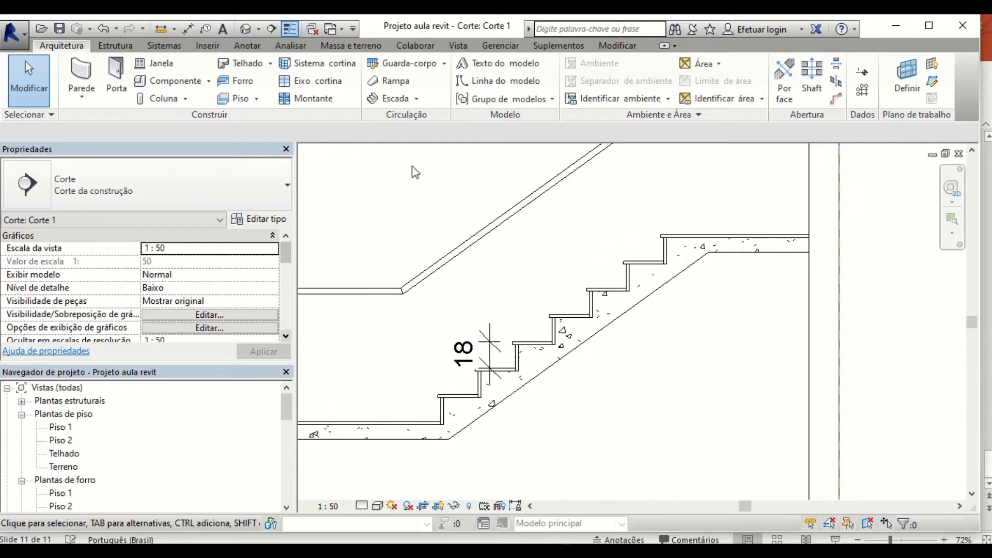
pyautogui.click(187, 28)
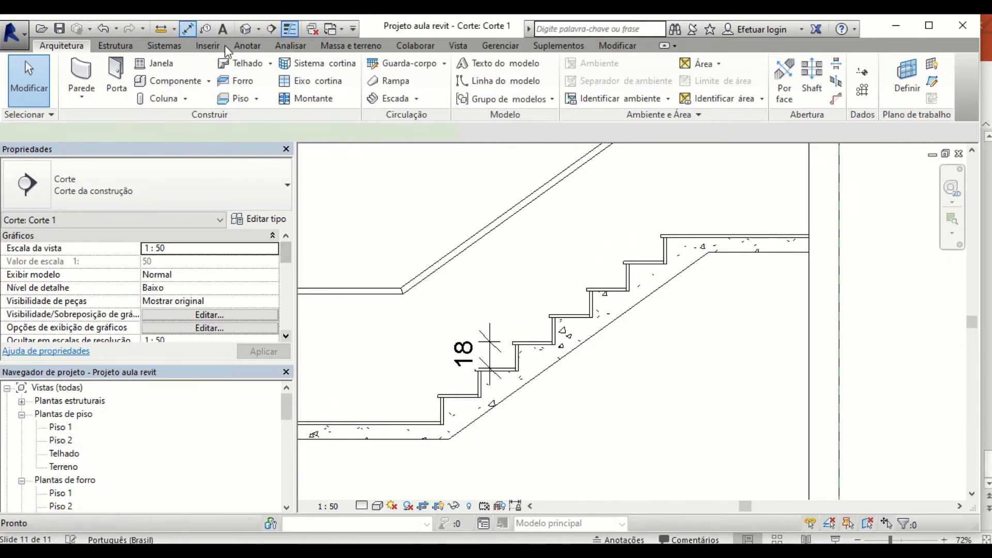
pyautogui.click(771, 252)
pyautogui.scroll(2, 771, 248)
pyautogui.click(769, 231)
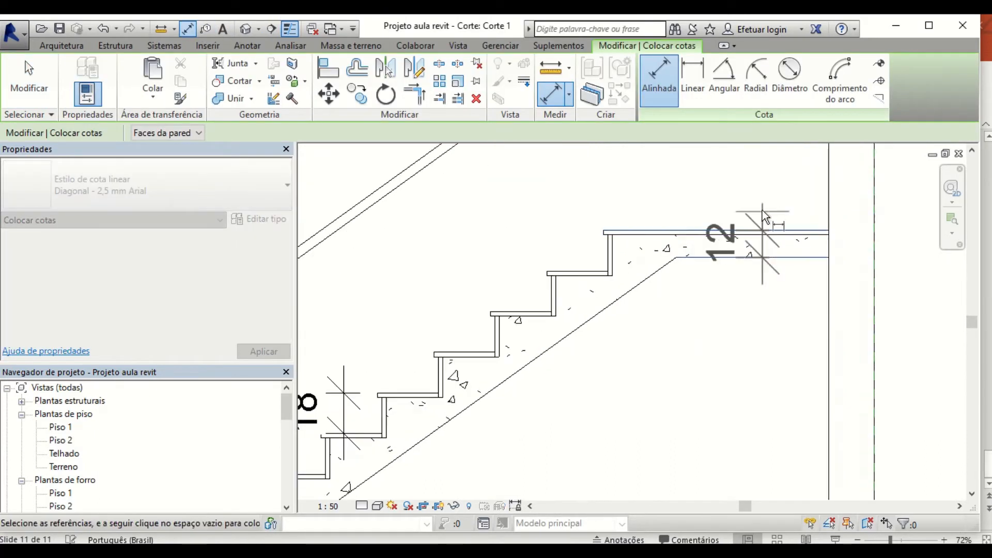
pyautogui.press('Escape')
pyautogui.scroll(-2, 767, 243)
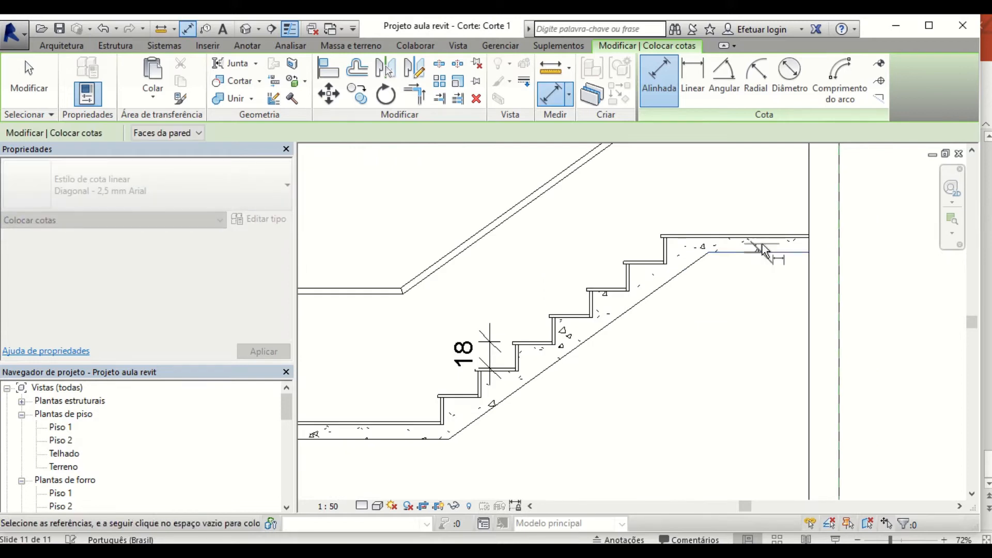
pyautogui.scroll(1, 761, 244)
pyautogui.click(762, 237)
pyautogui.press('Escape')
# Step: Measure the upper landing's concrete thickness excluding the finish, and close the section view
pyautogui.scroll(-1, 761, 245)
pyautogui.scroll(4, 761, 246)
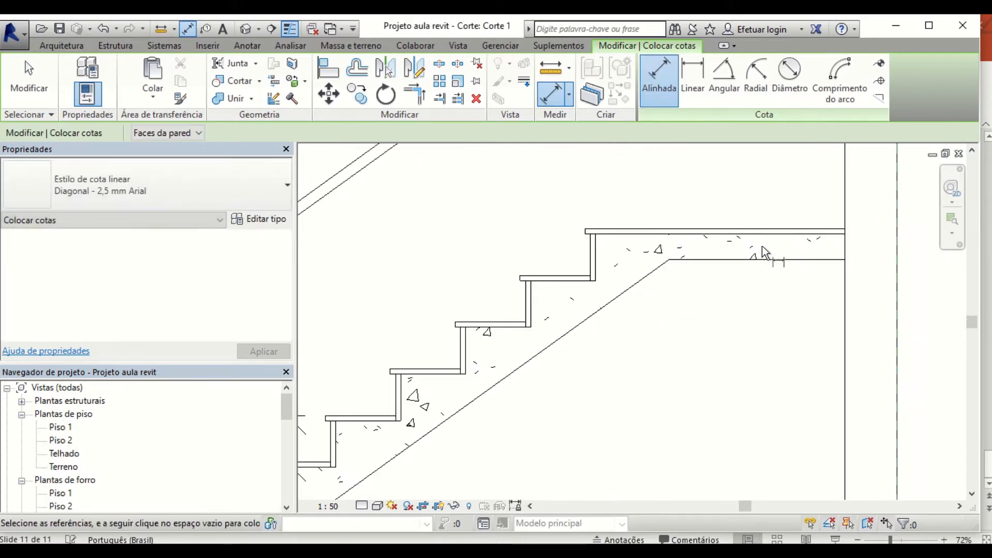
pyautogui.click(762, 260)
pyautogui.click(763, 245)
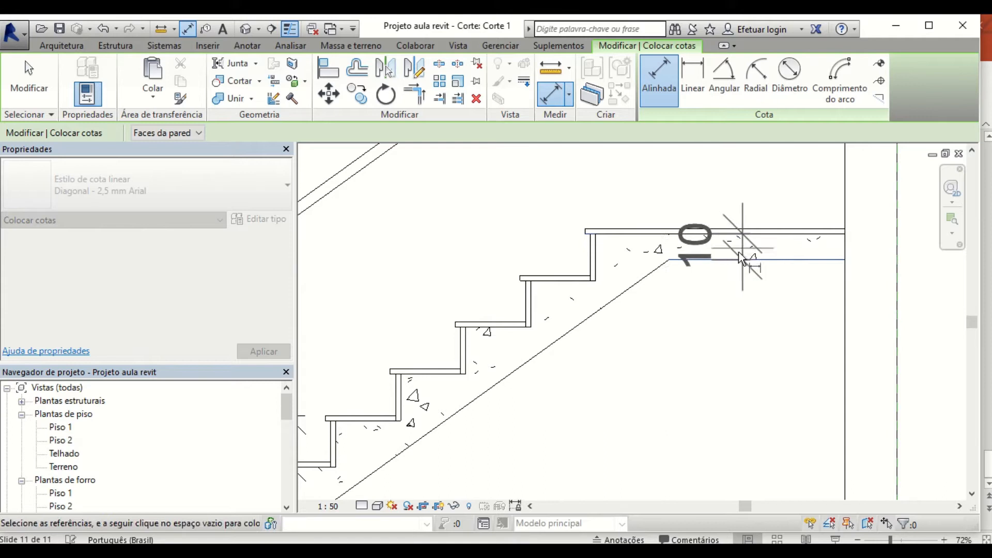
pyautogui.press('Escape')
pyautogui.press('Escape')
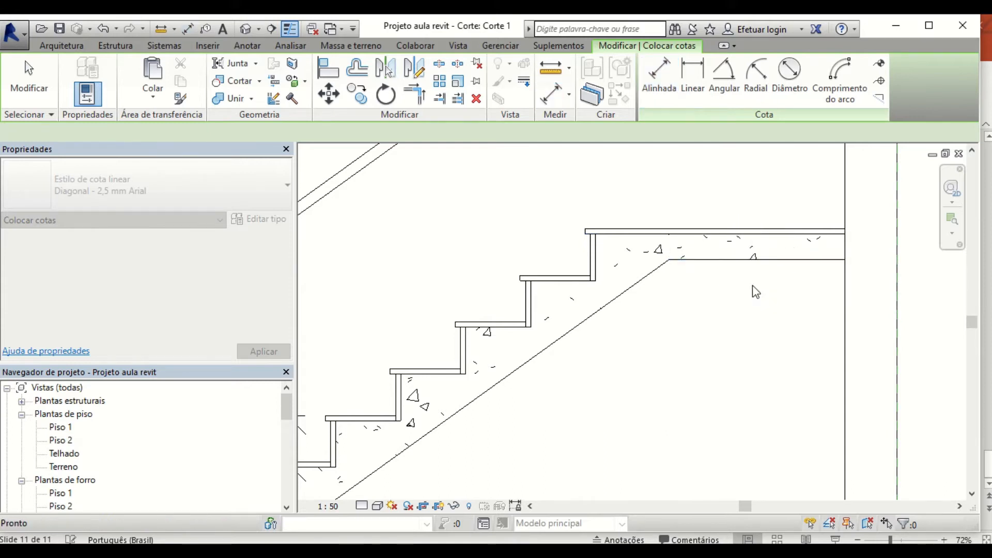
pyautogui.scroll(-5, 752, 285)
pyautogui.scroll(-1, 656, 354)
pyautogui.moveTo(650, 373); pyautogui.dragTo(654, 394, button='middle')
pyautogui.click(959, 153)
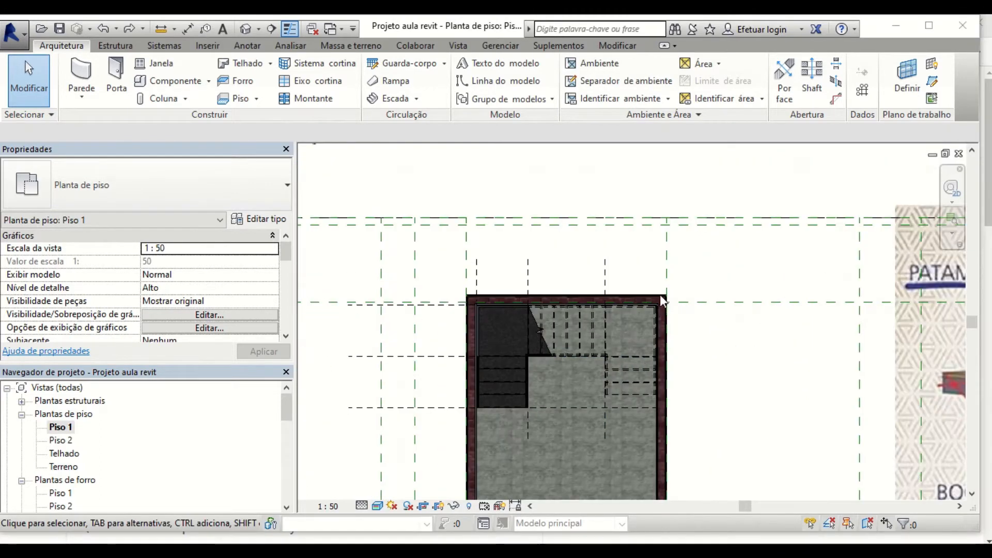
# Step: Delete the projection detail lines used as guides around the staircase in the Piso 1 floor plan
pyautogui.click(605, 282)
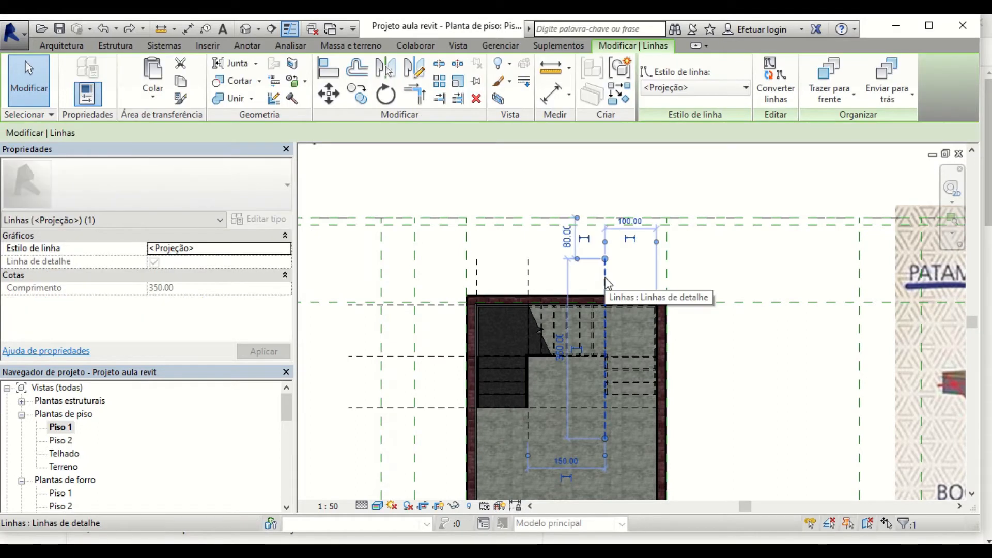
pyautogui.press('Delete')
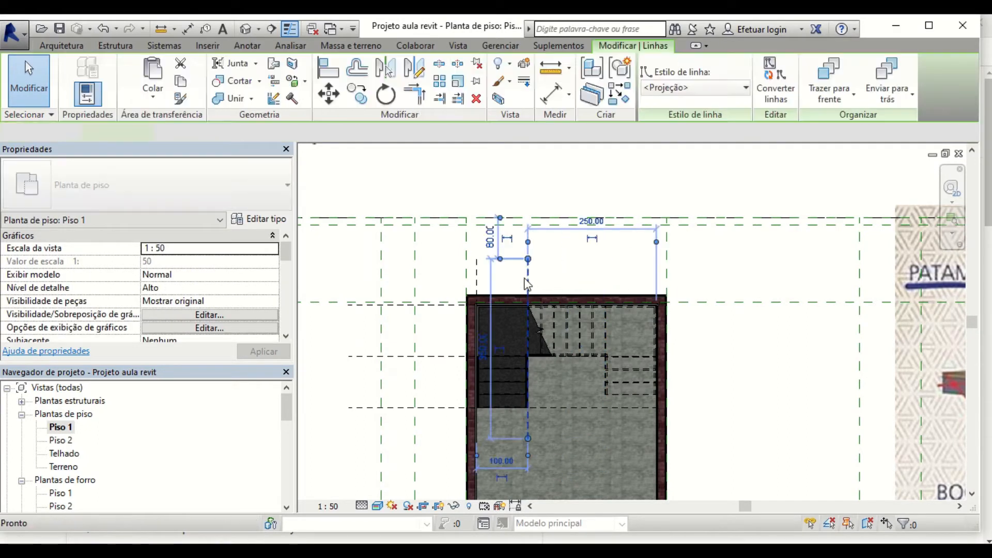
pyautogui.click(426, 382)
pyautogui.press('Escape')
pyautogui.scroll(-3, 476, 411)
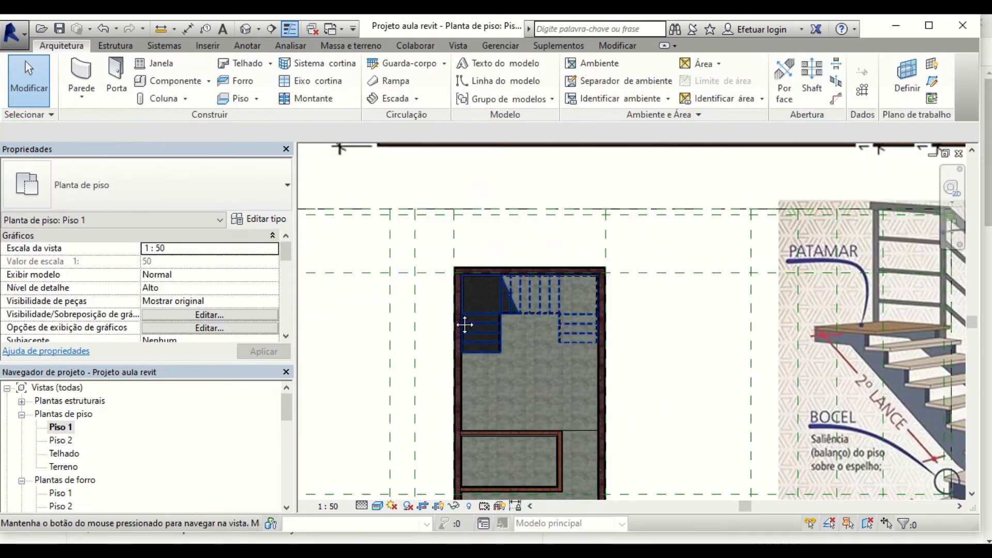
# Step: Select the whole building in plan and filter the selection to the Paredes category only
pyautogui.moveTo(413, 208); pyautogui.dragTo(546, 460)
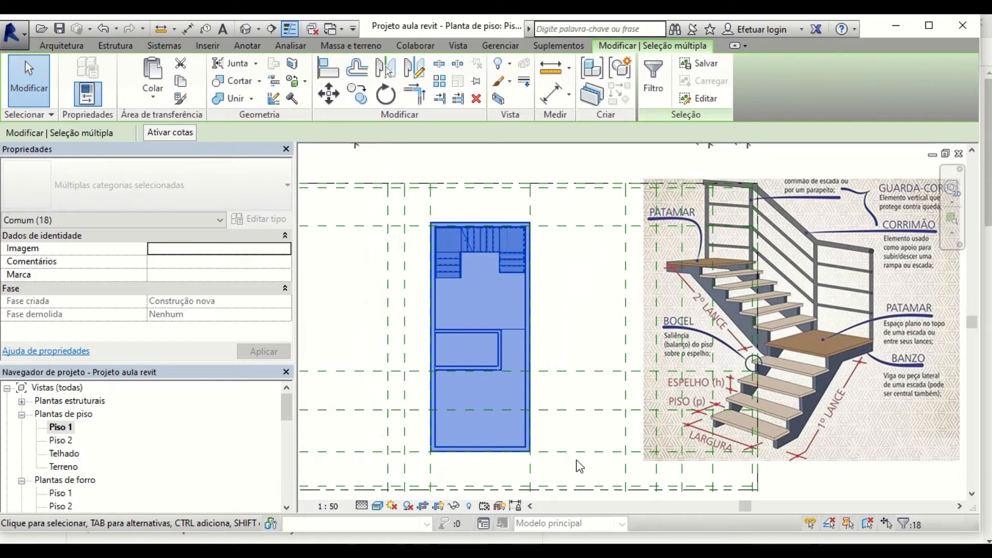
pyautogui.click(654, 83)
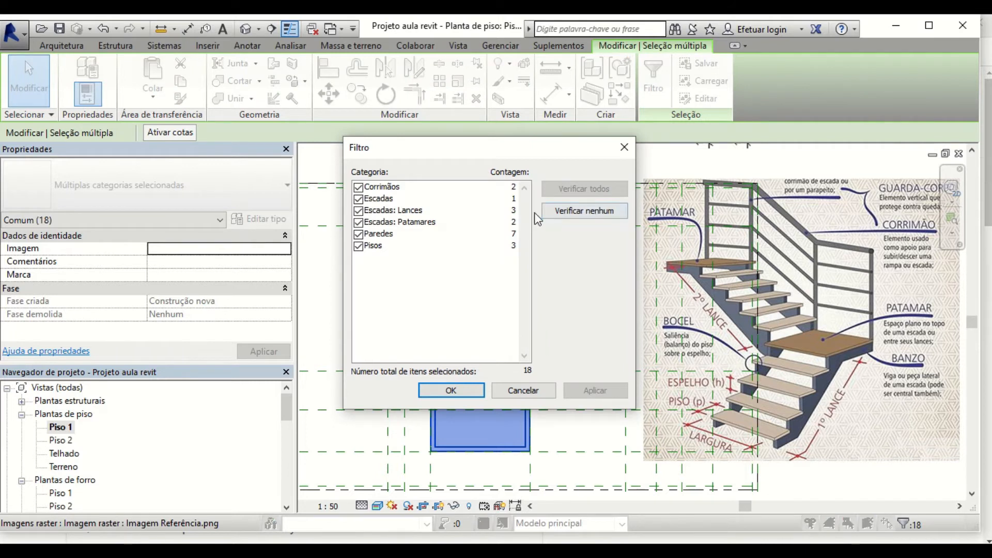
pyautogui.click(562, 214)
pyautogui.click(359, 235)
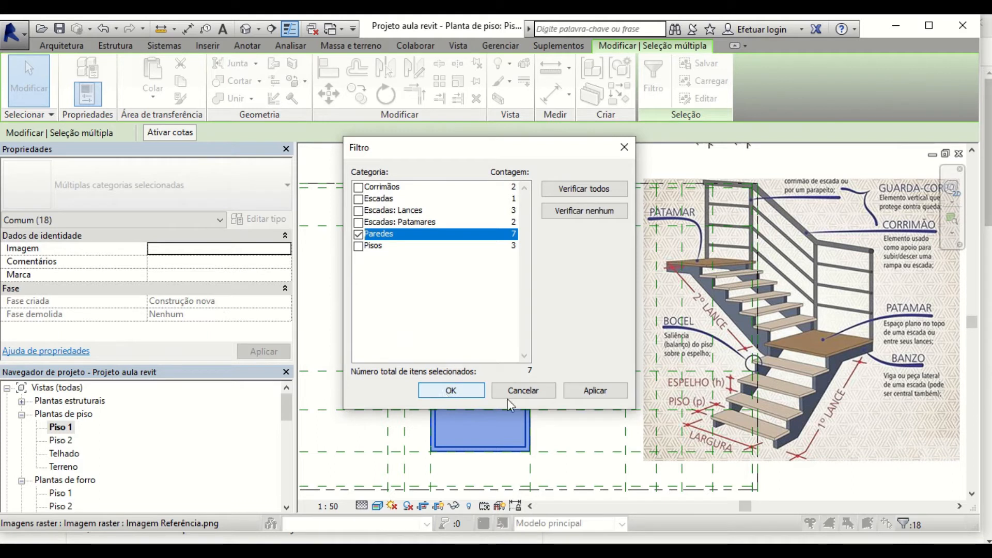
pyautogui.click(587, 391)
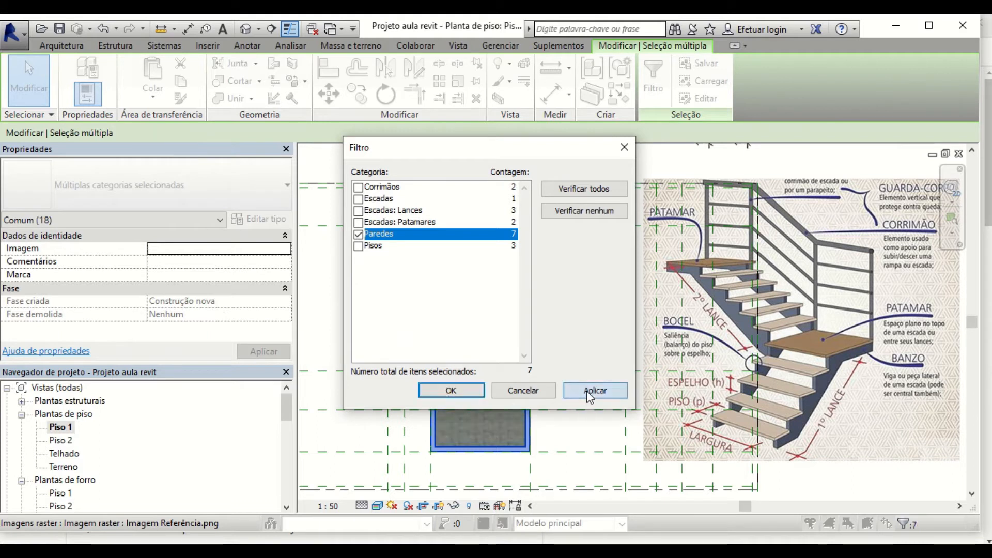
pyautogui.click(443, 391)
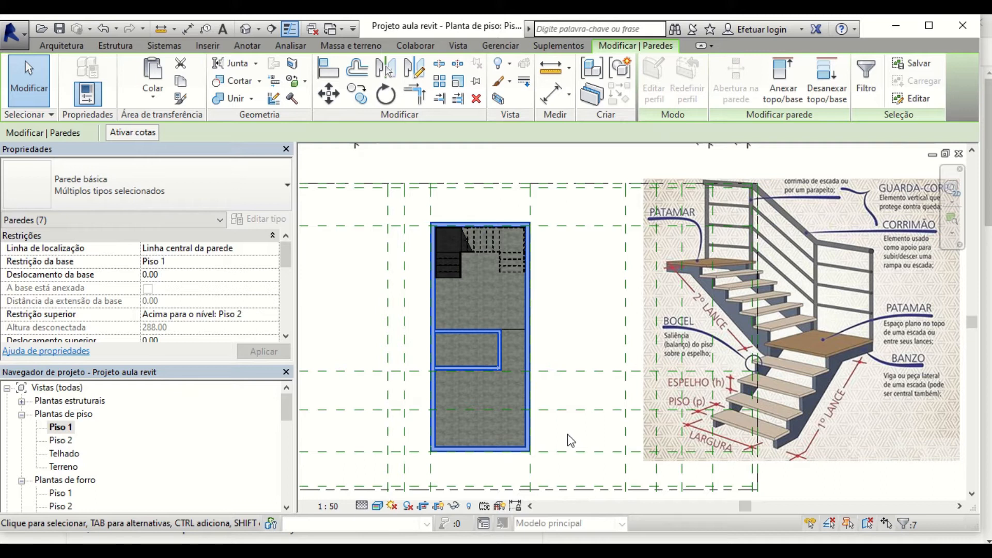
# Step: Copy the selected walls and paste them aligned to level Piso 2
pyautogui.click(176, 84)
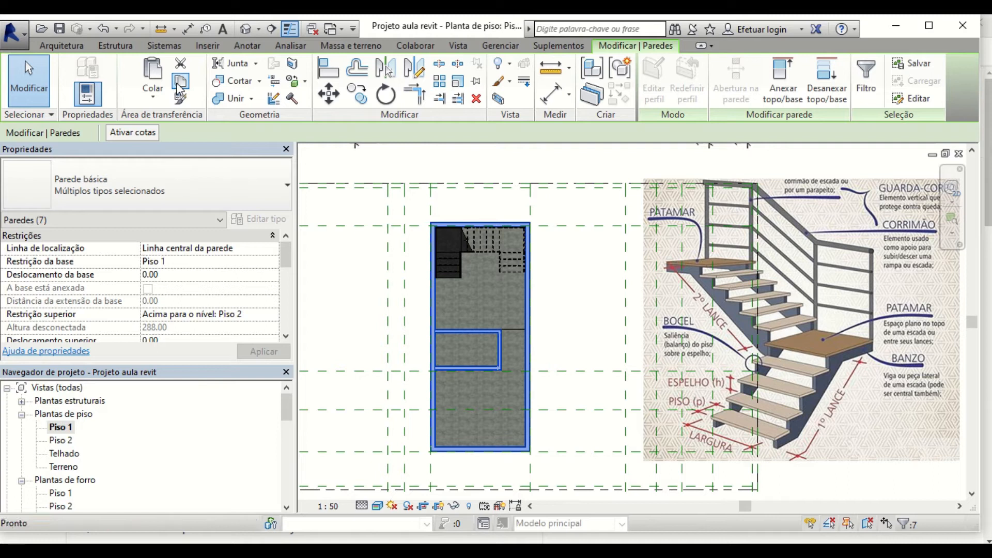
pyautogui.click(157, 101)
pyautogui.click(173, 165)
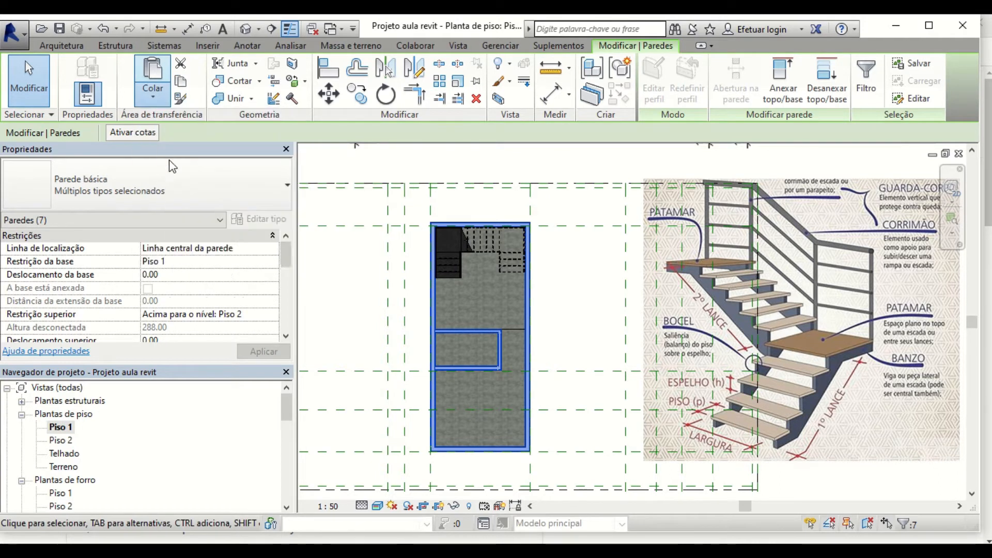
pyautogui.click(410, 193)
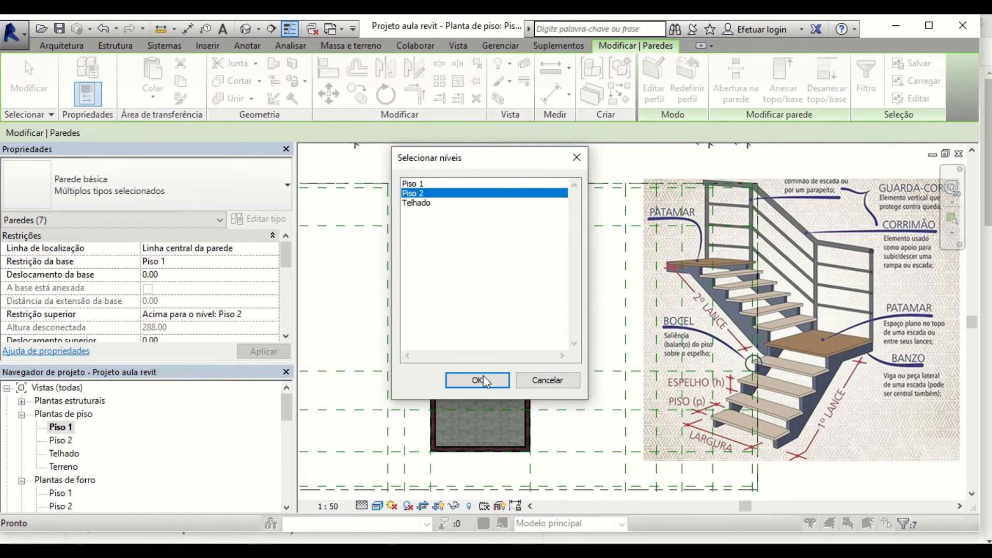
pyautogui.click(475, 380)
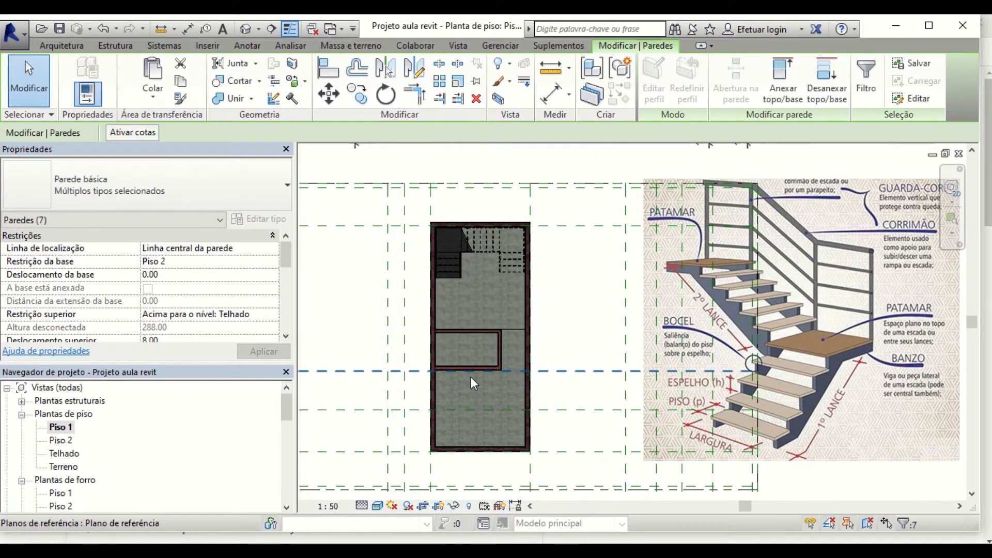
# Step: Open the Piso 2 floor plan and deselect the pasted walls
pyautogui.doubleClick(71, 440)
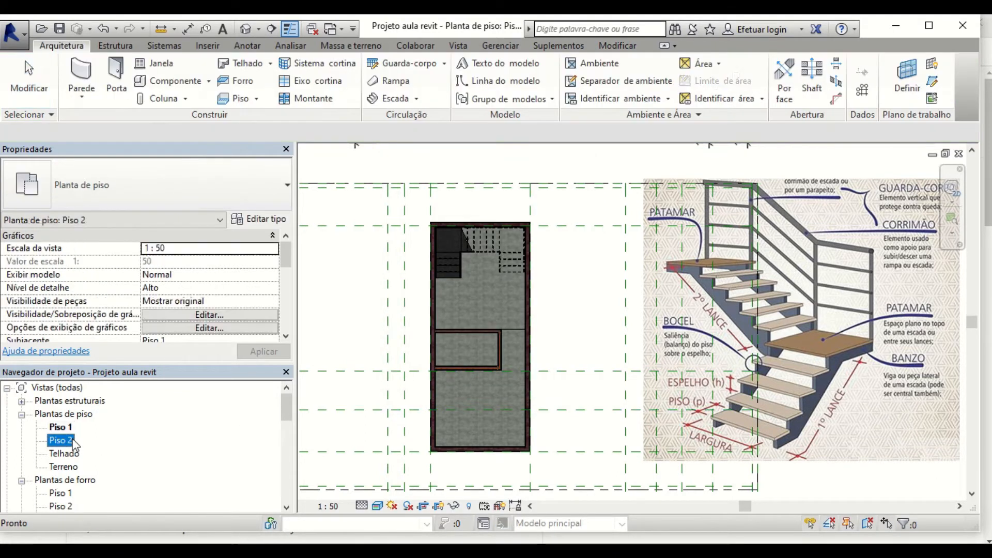
pyautogui.scroll(2, 667, 263)
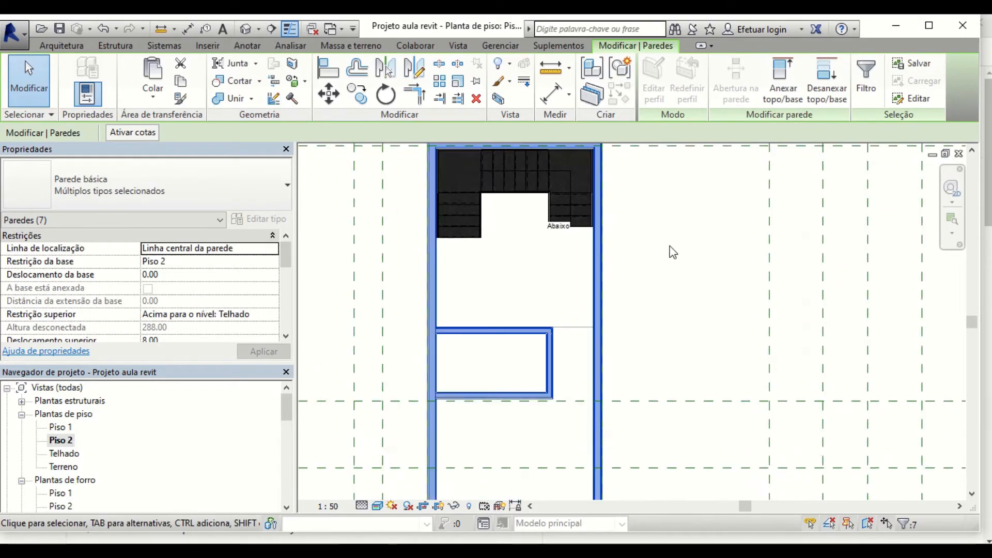
pyautogui.click(688, 282)
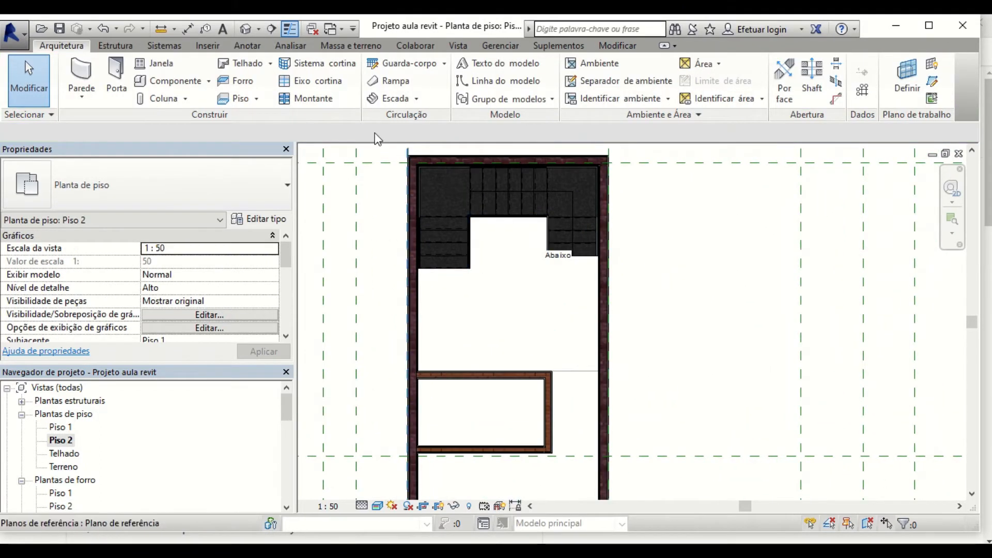
# Step: Inspect the upper-storey walls in the 3D view, then close it to return to the Piso 2 plan
pyautogui.click(246, 30)
pyautogui.scroll(3, 621, 329)
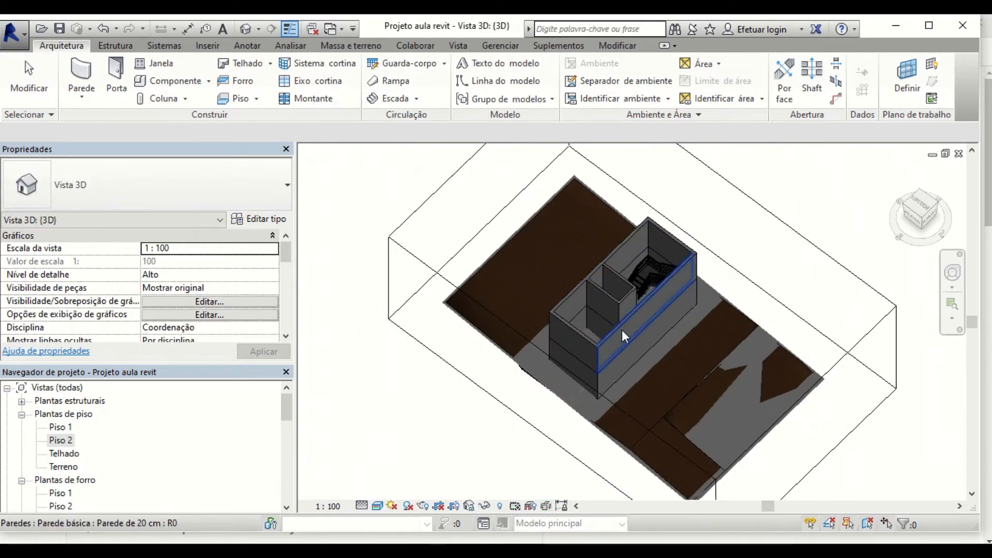
pyautogui.keyDown('shift'); pyautogui.moveTo(611, 327); pyautogui.dragTo(530, 265, button='middle'); pyautogui.keyUp('shift')
pyautogui.click(957, 154)
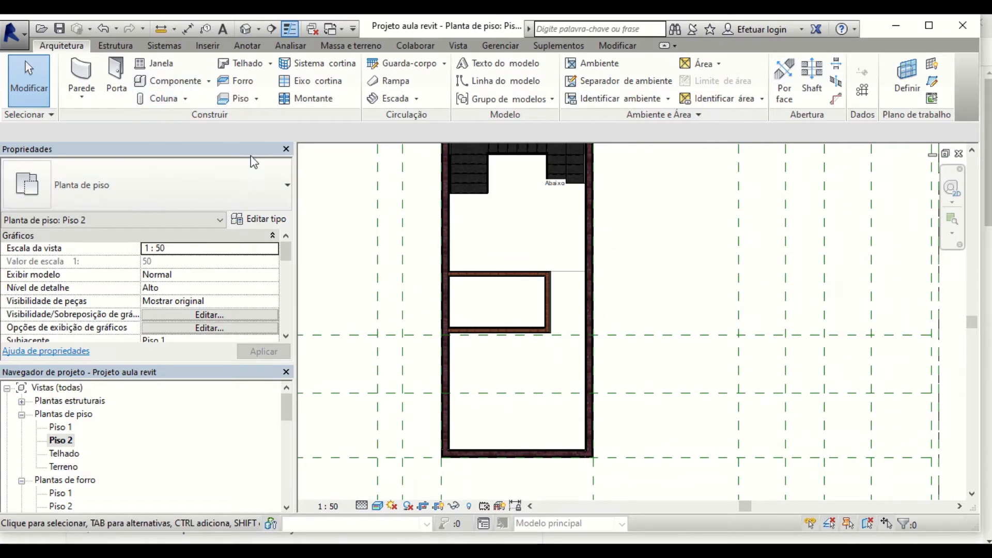
# Step: Start an architectural floor on Piso 2 using the type Base estrutural para piso
pyautogui.click(257, 100)
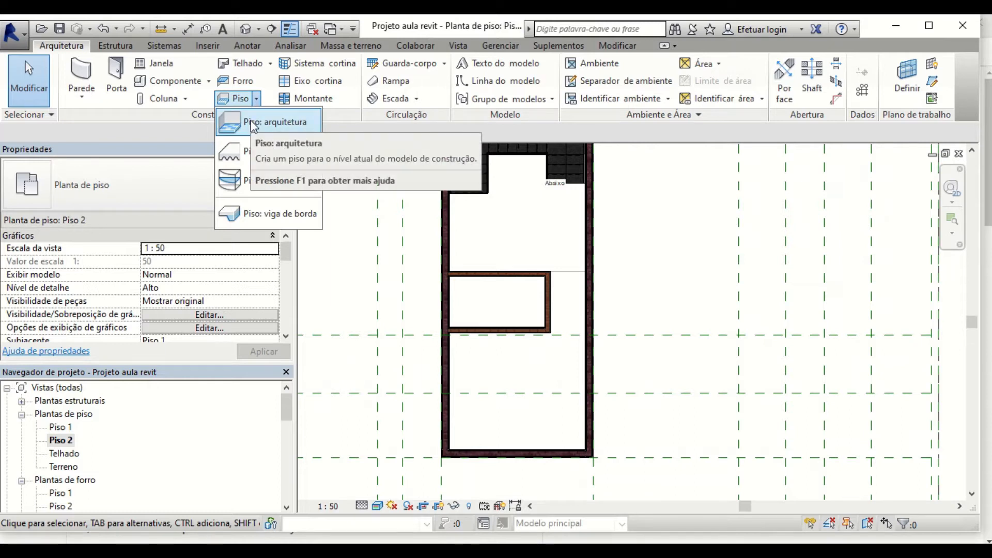
pyautogui.click(253, 124)
pyautogui.click(259, 192)
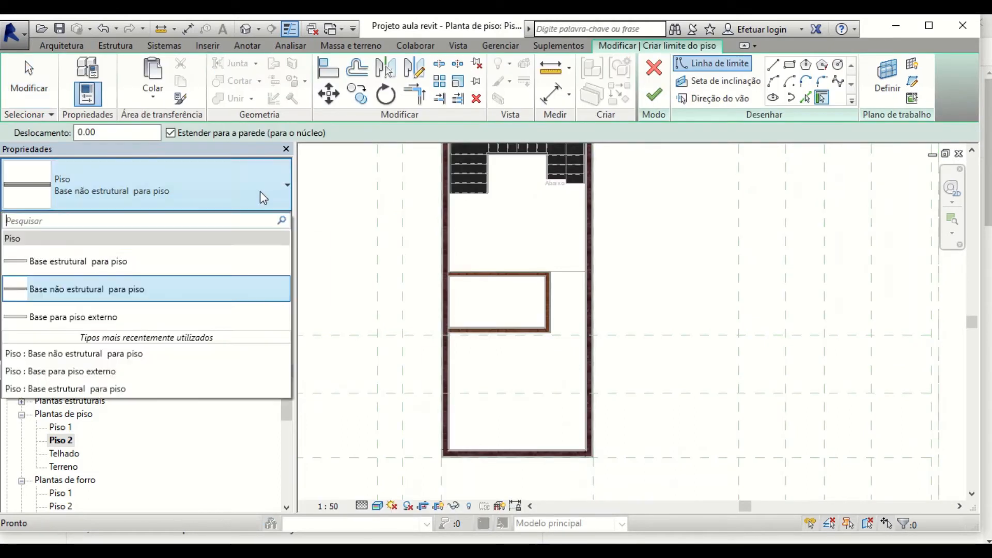
pyautogui.moveTo(85, 269)
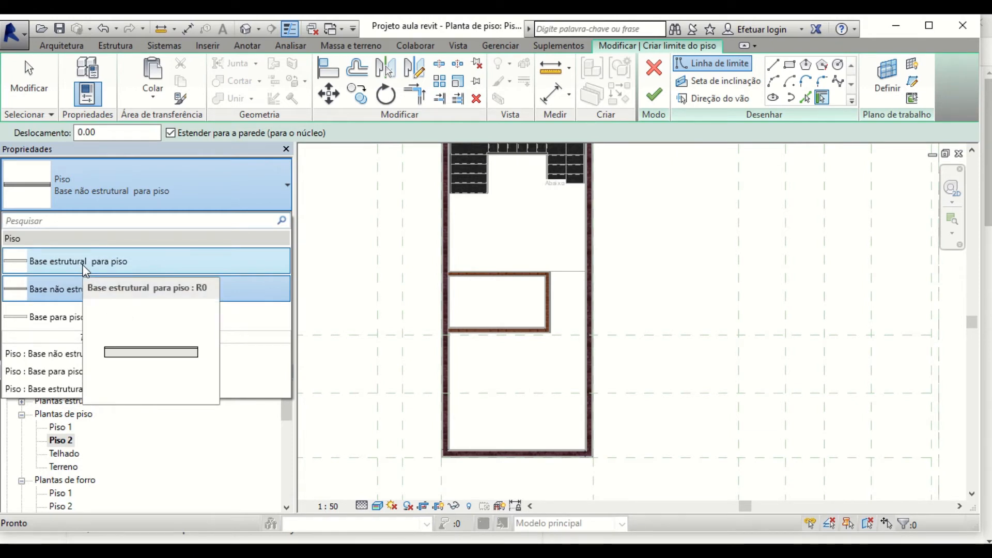
pyautogui.click(86, 270)
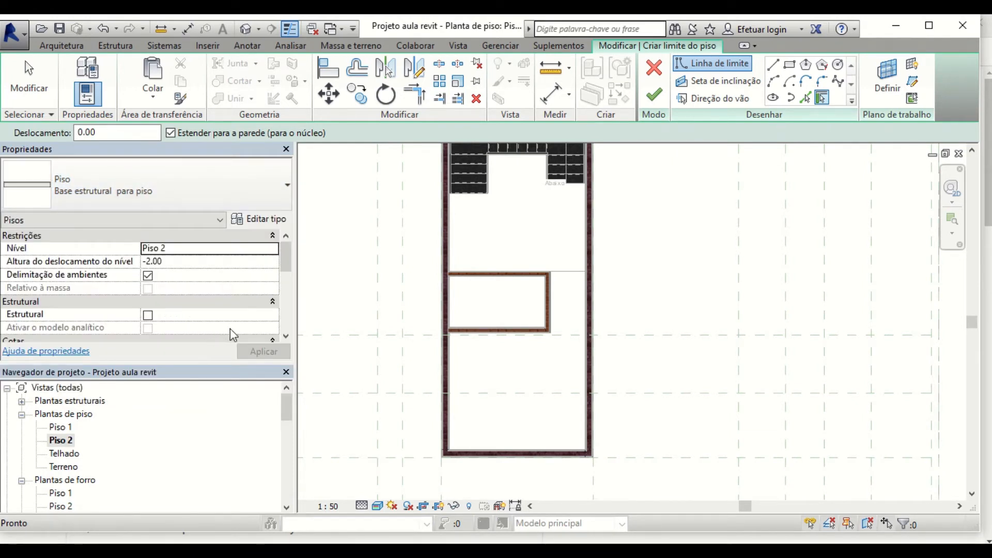
# Step: Sketch a rectangular floor boundary along the exterior walls' outer brick faces, from the lower-left building corner up to the right-hand stair flight's end
pyautogui.scroll(2, 452, 460)
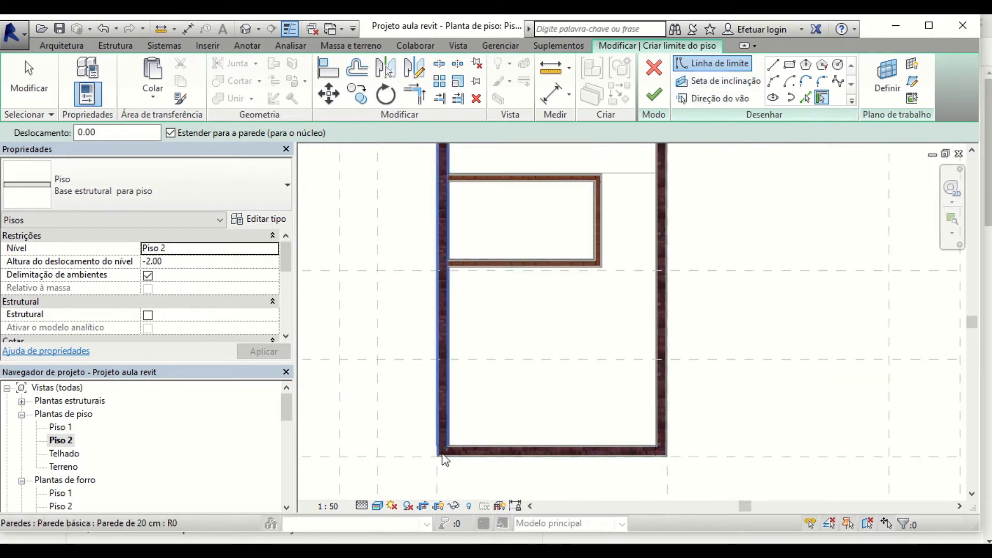
pyautogui.scroll(3, 445, 465)
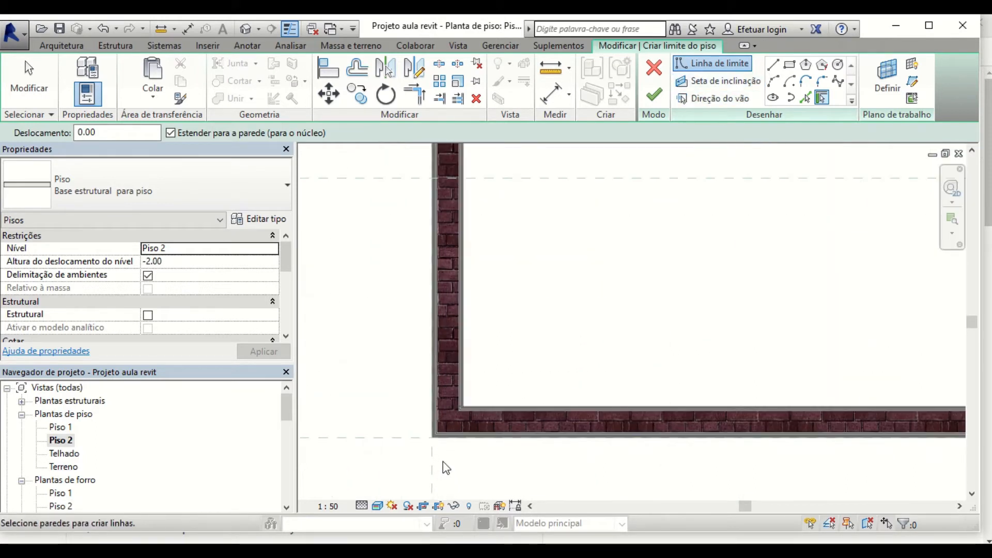
pyautogui.click(789, 65)
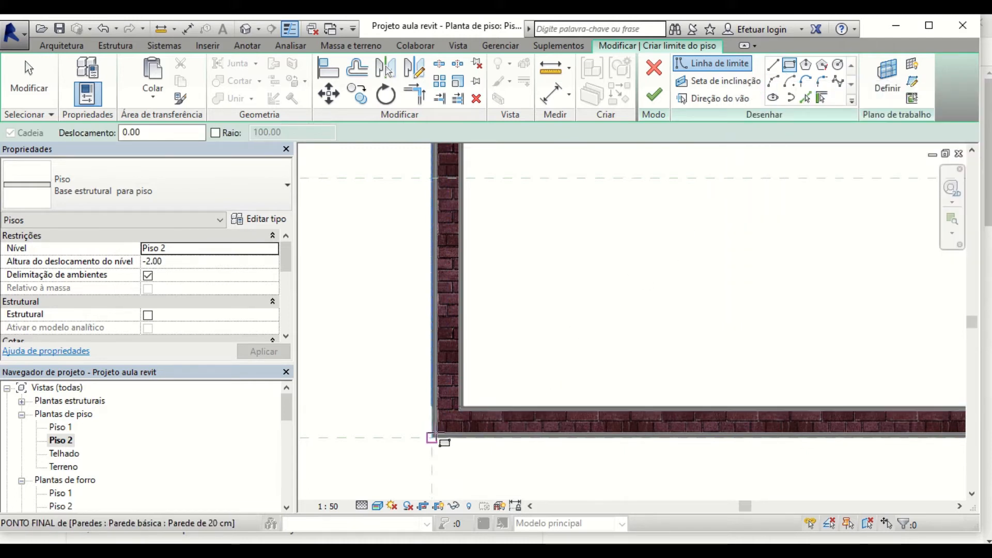
pyautogui.scroll(5, 432, 437)
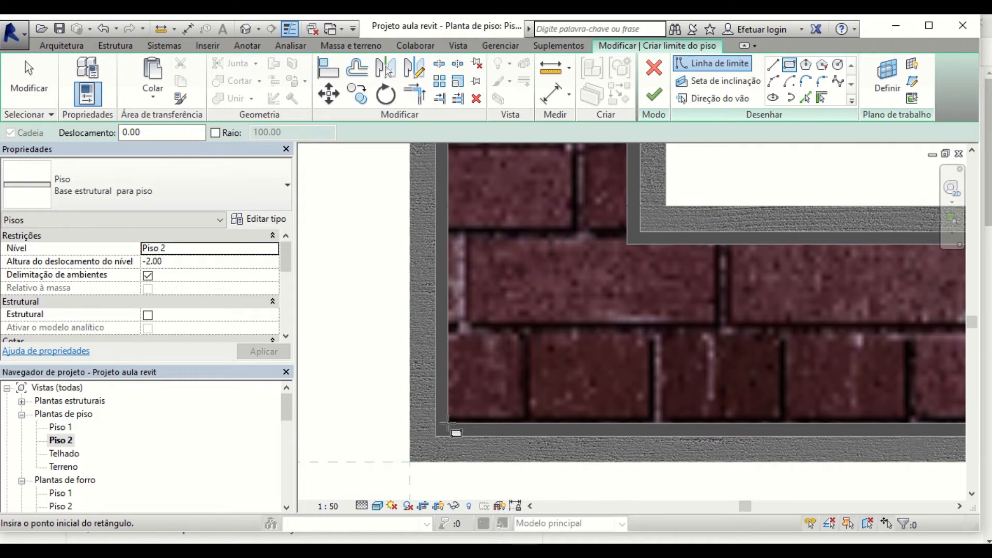
pyautogui.click(447, 425)
pyautogui.scroll(-5, 532, 376)
pyautogui.scroll(-8, 524, 332)
pyautogui.moveTo(542, 331); pyautogui.dragTo(529, 357, button='middle')
pyautogui.moveTo(649, 151); pyautogui.dragTo(570, 343, button='middle')
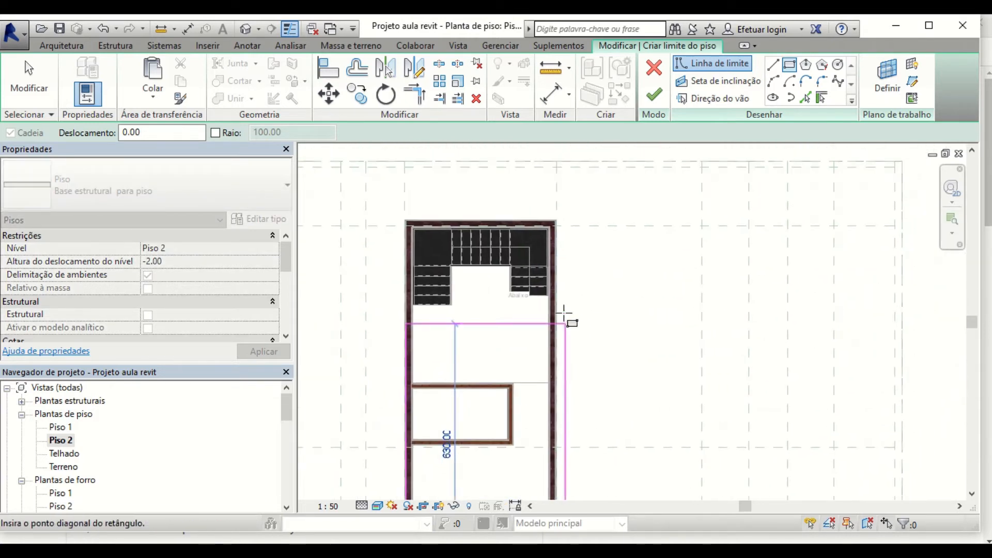
pyautogui.scroll(6, 564, 313)
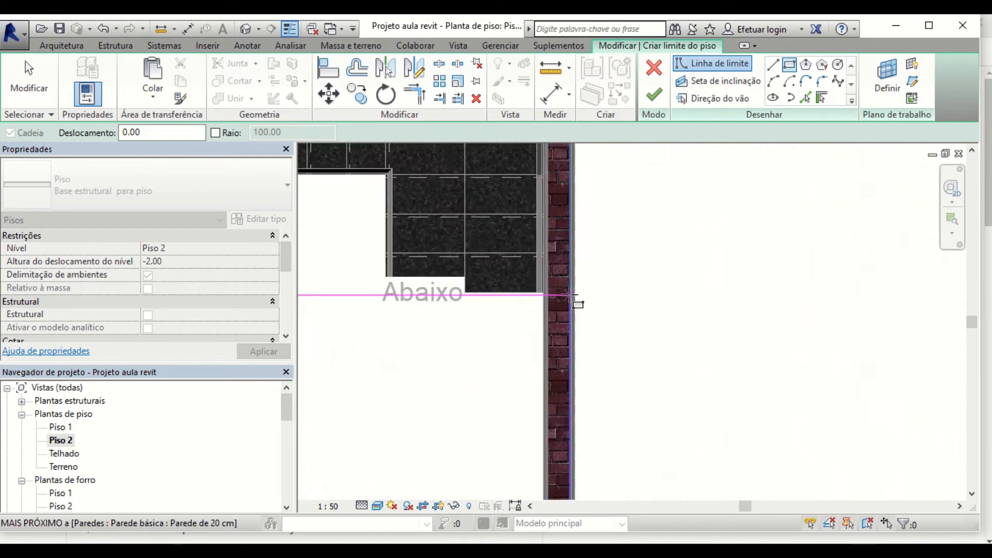
pyautogui.scroll(5, 569, 296)
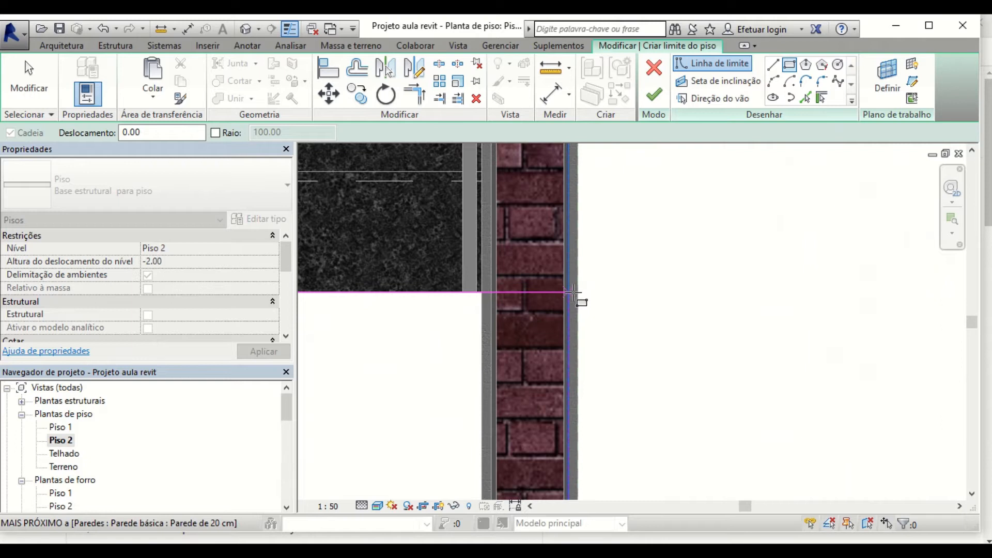
pyautogui.click(565, 293)
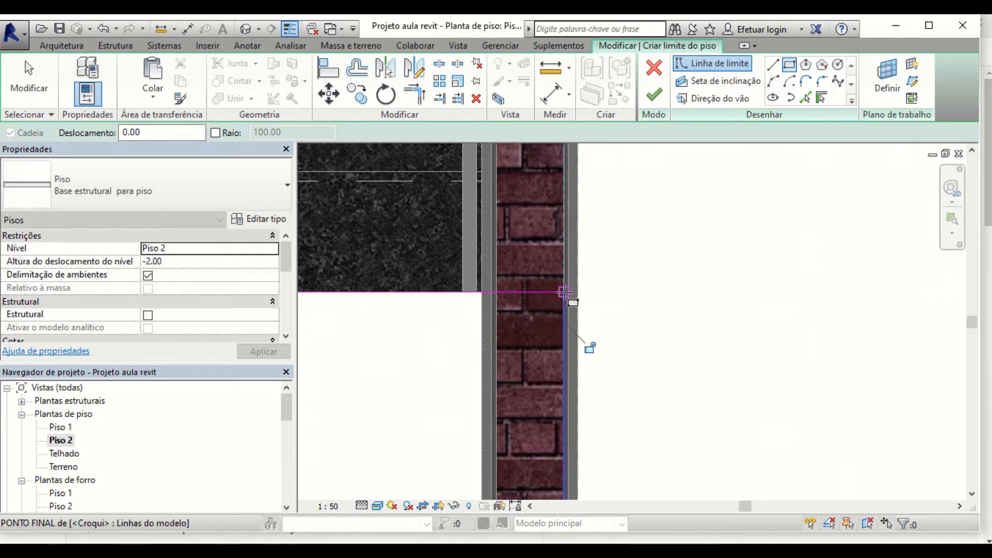
# Step: Set the floor's height offset from level to 0 and finish it, declining to extend the walls up to the floor
pyautogui.scroll(-4, 607, 336)
pyautogui.press('a')
pyautogui.press('l')
pyautogui.moveTo(483, 254); pyautogui.dragTo(575, 233, button='middle')
pyautogui.click(193, 266)
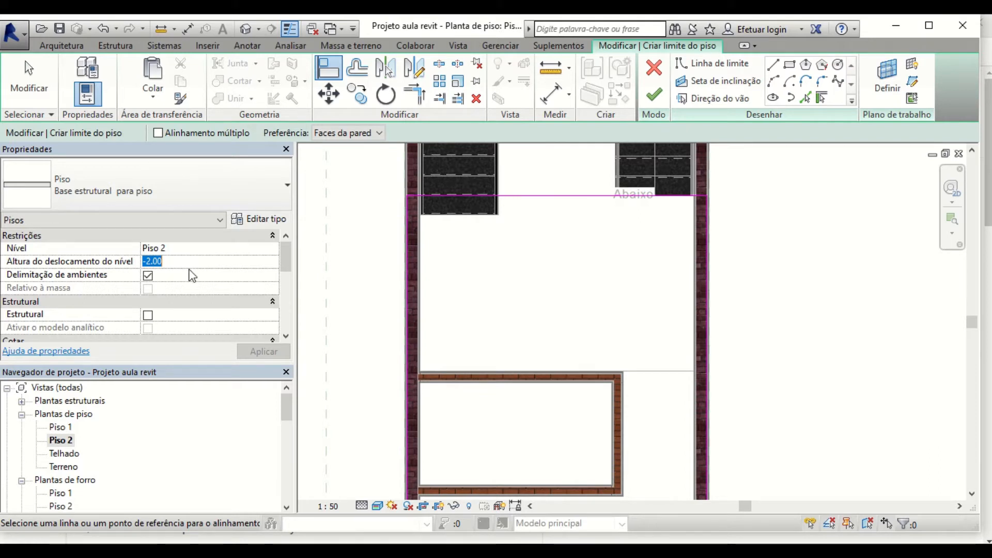
pyautogui.write('0')
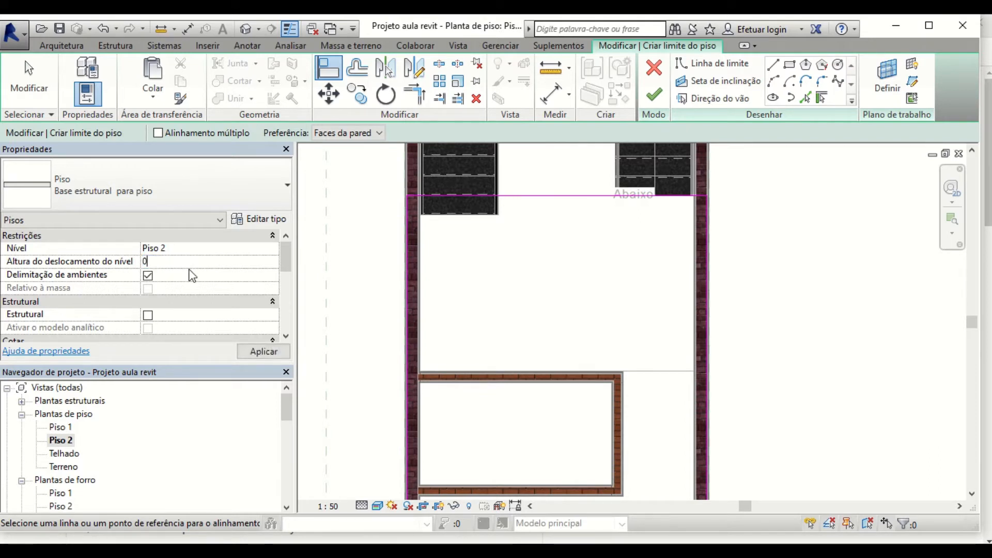
pyautogui.click(253, 351)
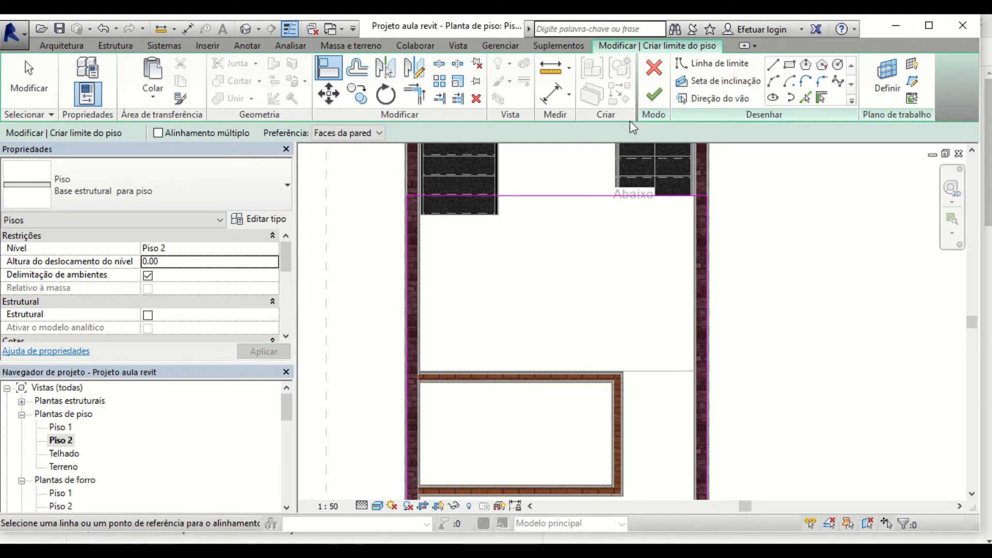
pyautogui.click(654, 95)
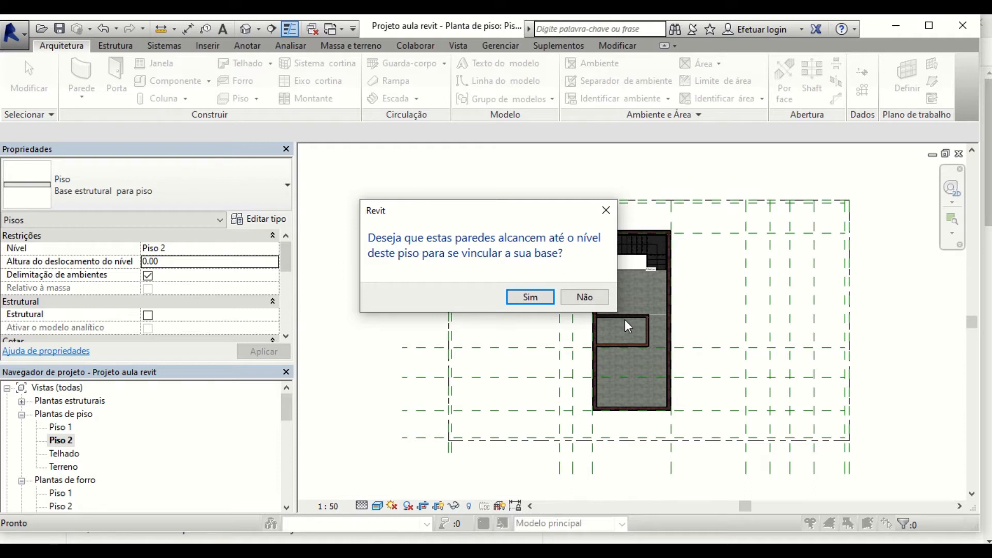
pyautogui.click(585, 299)
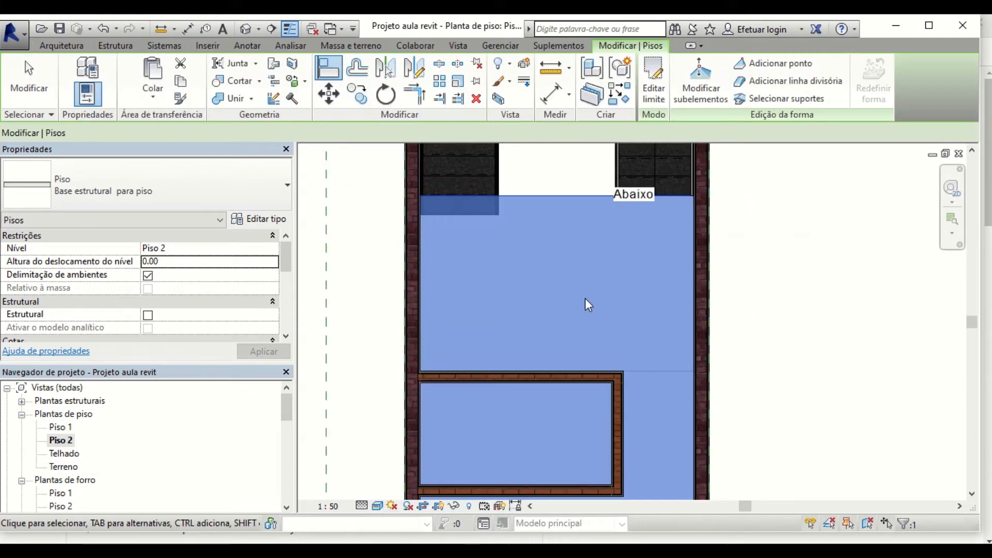
# Step: Inspect the building's exterior corner in the 3D view at the new floor's level
pyautogui.click(246, 30)
pyautogui.scroll(4, 615, 395)
pyautogui.keyDown('shift'); pyautogui.moveTo(615, 386); pyautogui.dragTo(502, 272, button='middle'); pyautogui.keyUp('shift')
pyautogui.scroll(4, 502, 272)
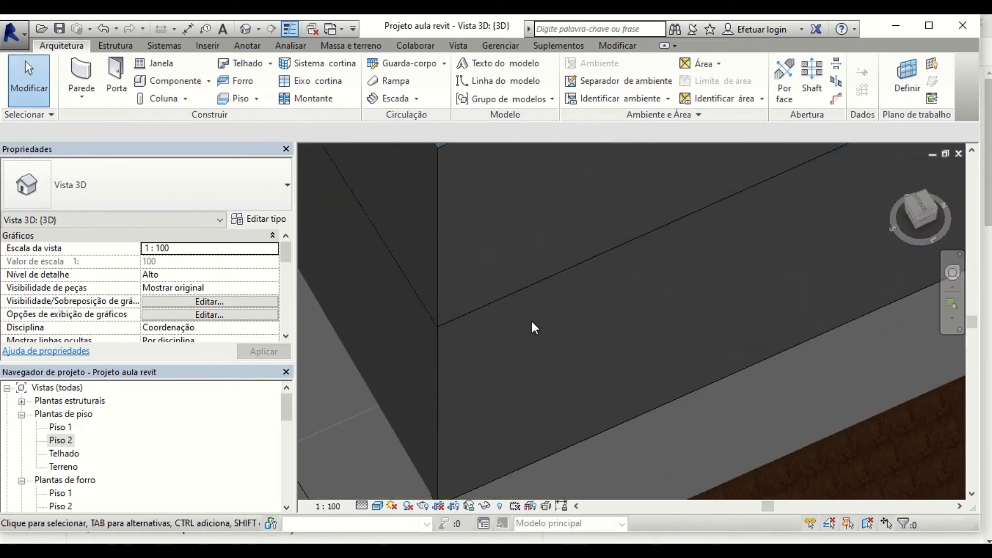
# Step: Examine the new floor slab and the stair opening from several angles in 3D, and return to the Piso 2 plan
pyautogui.scroll(-5, 547, 360)
pyautogui.keyDown('shift'); pyautogui.moveTo(556, 345); pyautogui.dragTo(476, 361, button='middle'); pyautogui.keyUp('shift')
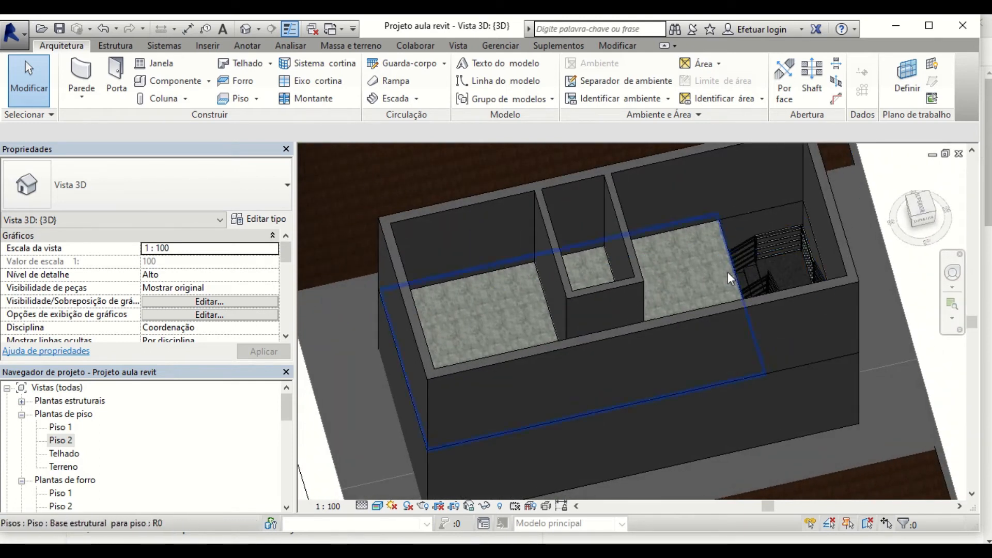
pyautogui.keyDown('shift'); pyautogui.moveTo(667, 272); pyautogui.dragTo(689, 270, button='middle'); pyautogui.keyUp('shift')
pyautogui.scroll(-3, 590, 302)
pyautogui.moveTo(590, 302); pyautogui.dragTo(710, 271, button='middle')
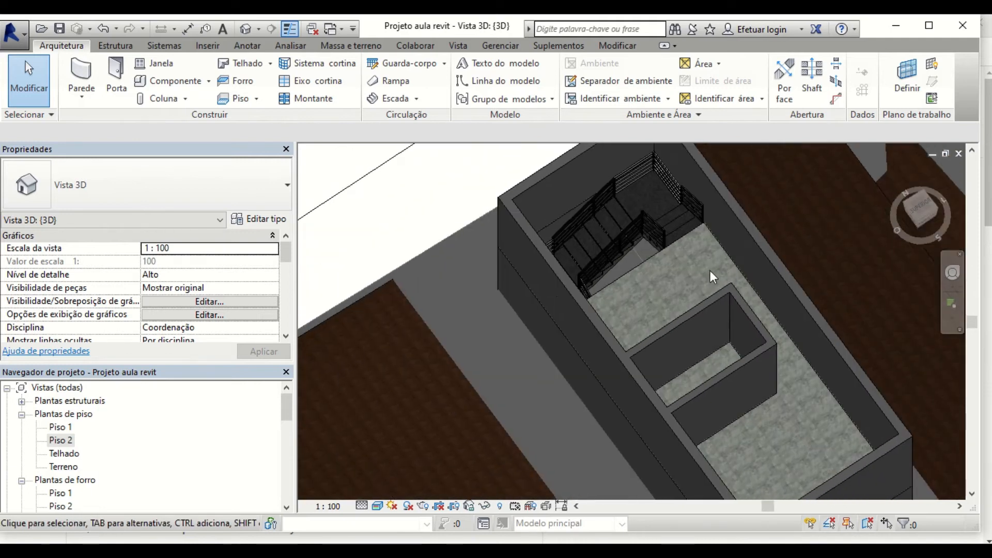
pyautogui.click(959, 154)
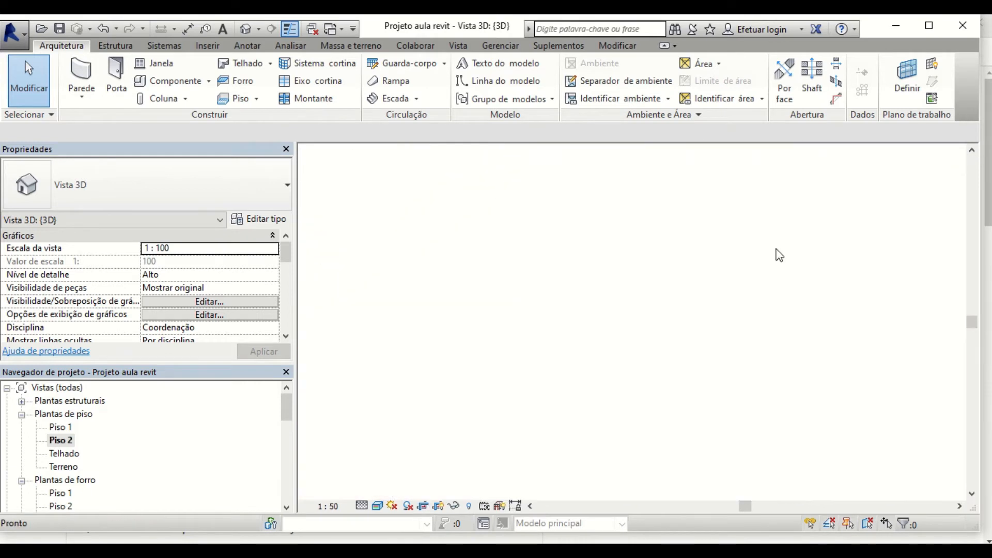
# Step: Try to extend the small room's lower wall to the right exterior wall with the single-element Trim/Extend tool, and undo it
pyautogui.scroll(-2, 703, 303)
pyautogui.moveTo(685, 304); pyautogui.dragTo(615, 302, button='middle')
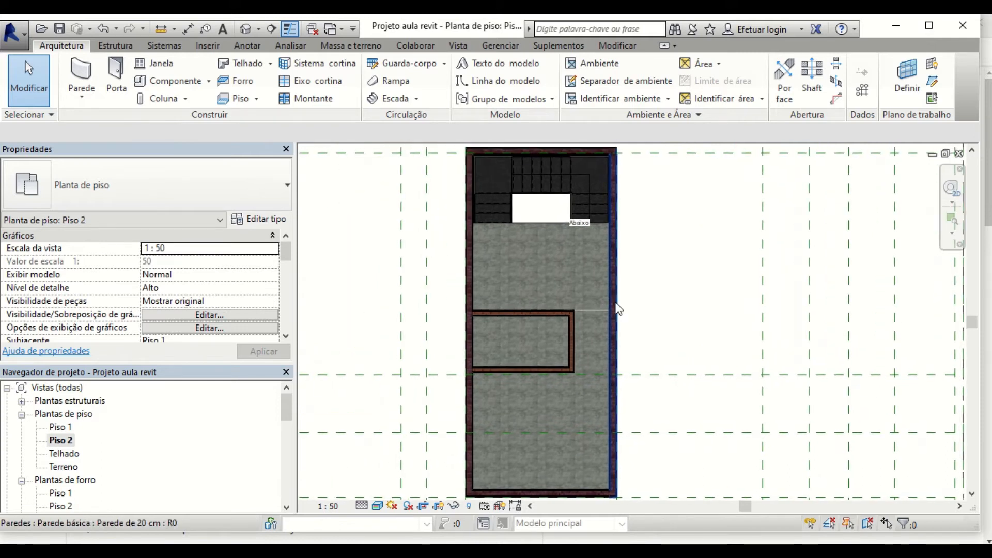
pyautogui.scroll(1, 547, 371)
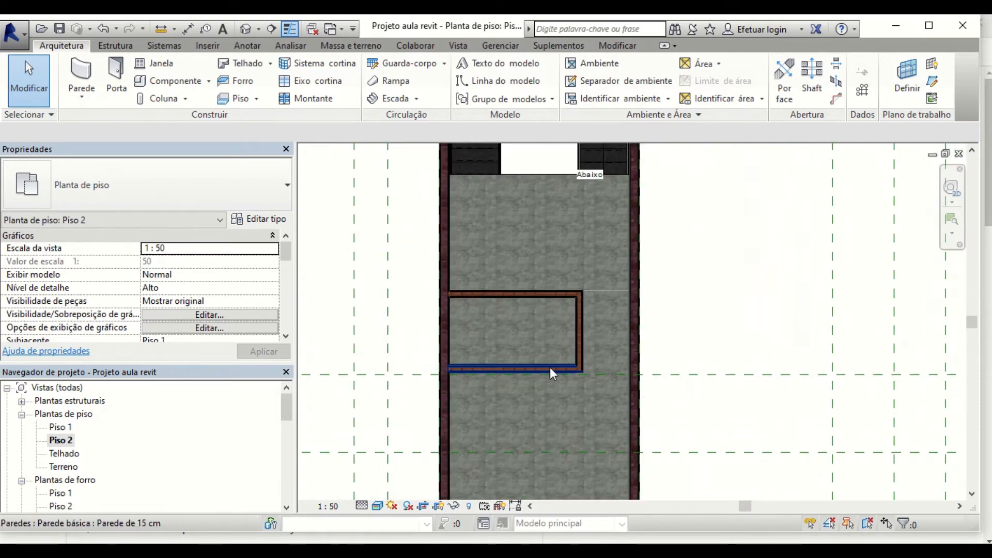
pyautogui.moveTo(557, 441); pyautogui.dragTo(588, 370, button='middle')
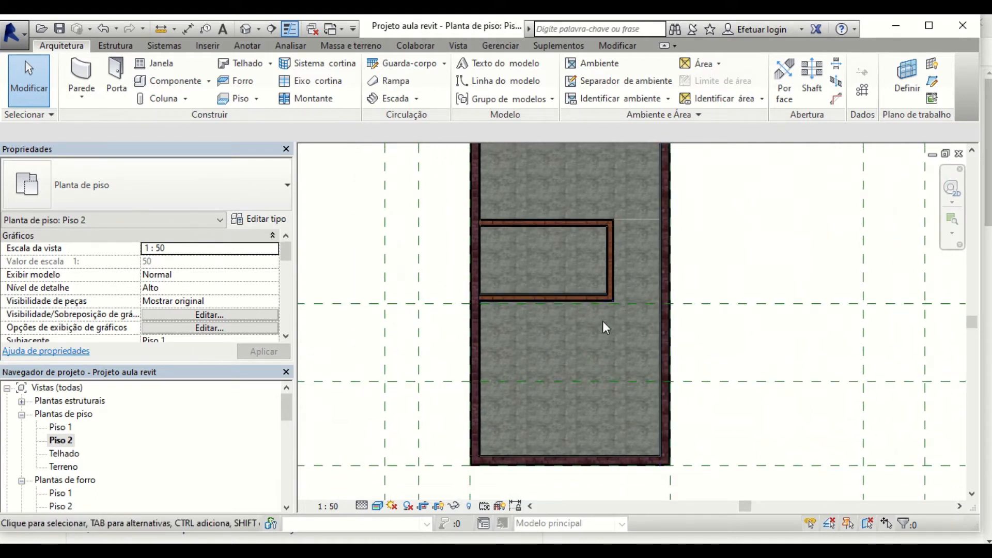
pyautogui.scroll(1, 603, 321)
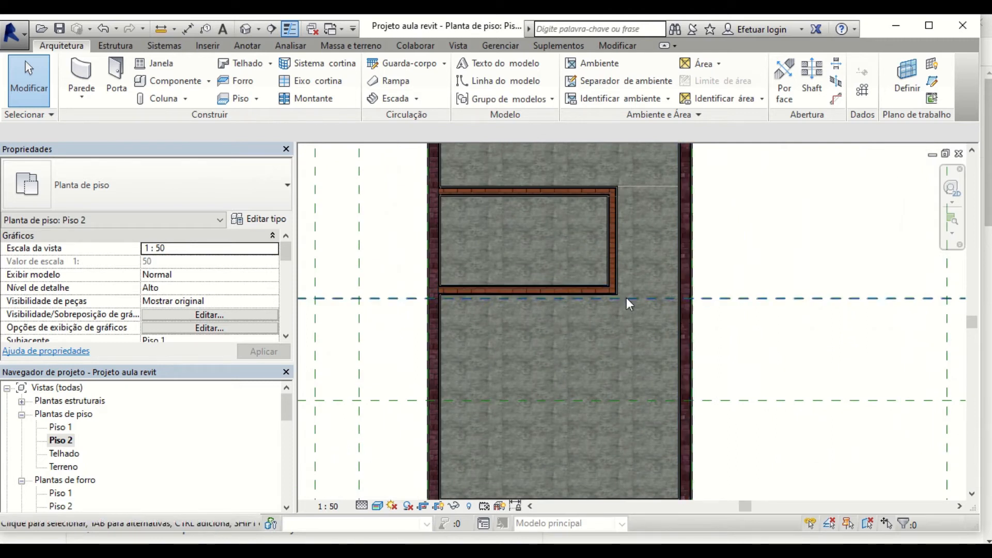
pyautogui.click(627, 49)
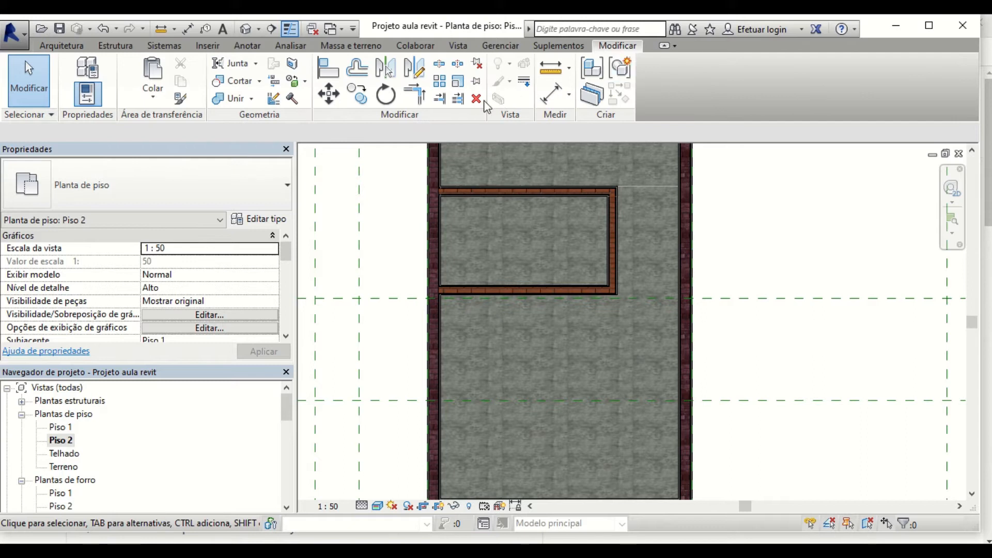
pyautogui.click(441, 98)
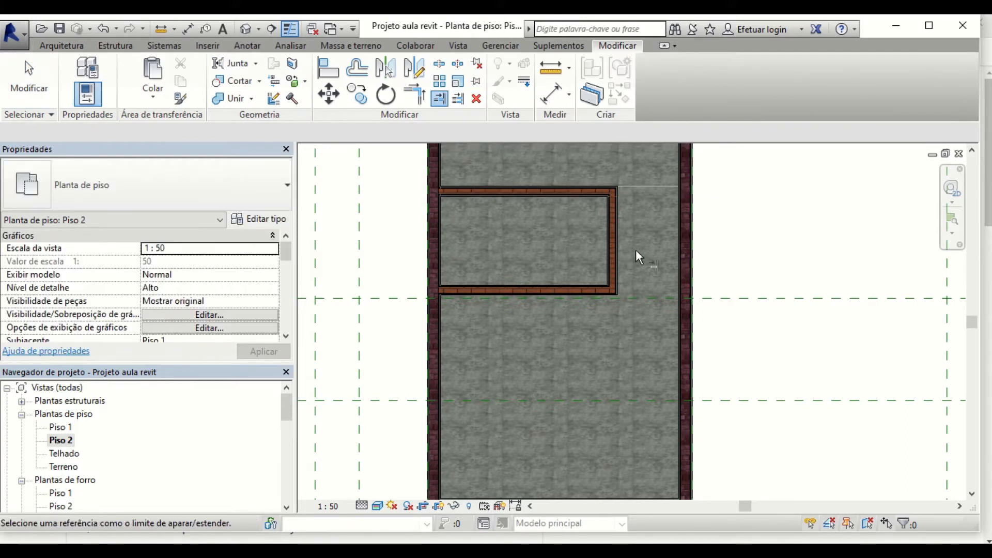
pyautogui.click(687, 263)
pyautogui.click(594, 290)
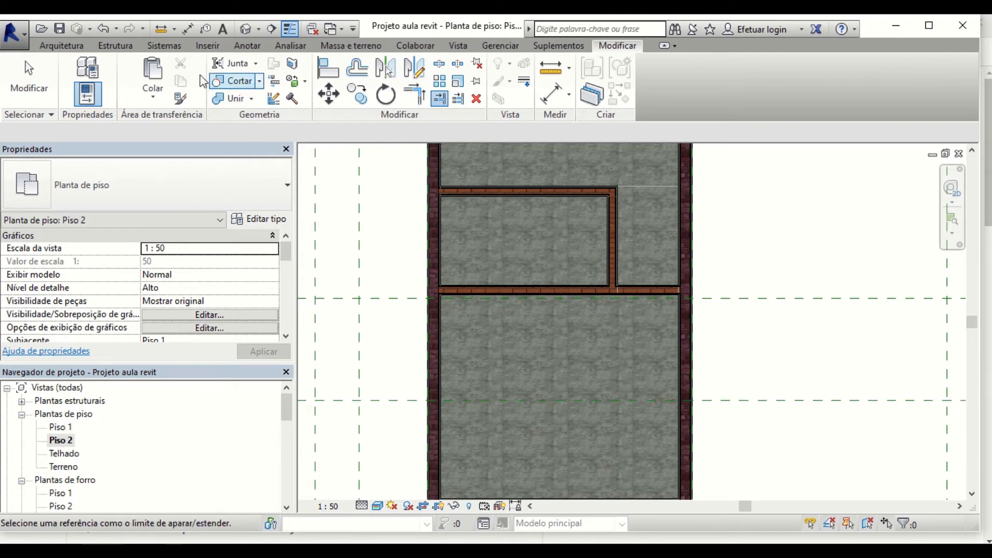
pyautogui.click(105, 29)
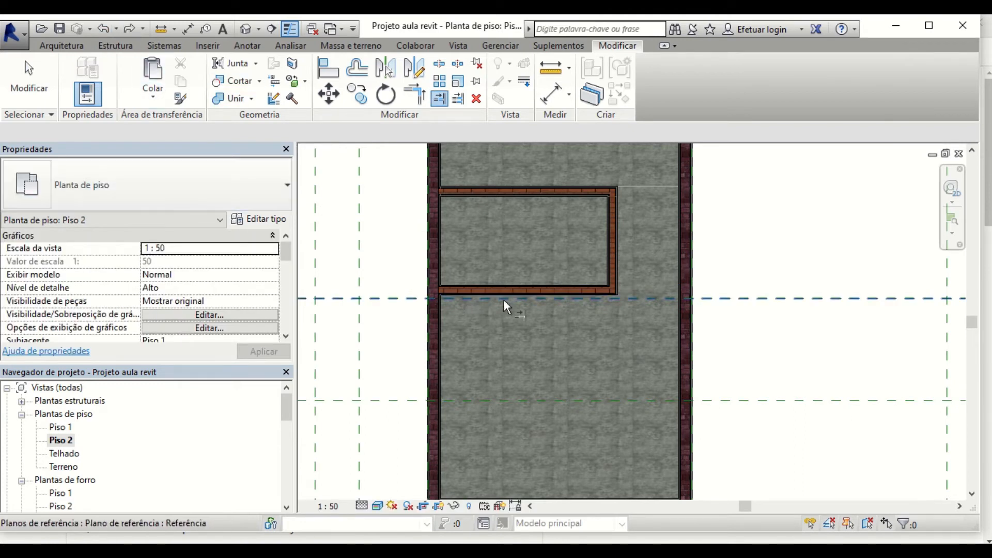
pyautogui.press('Escape')
# Step: Stretch the right end of the small room's lower 15 cm wall until it meets the right exterior wall
pyautogui.click(516, 292)
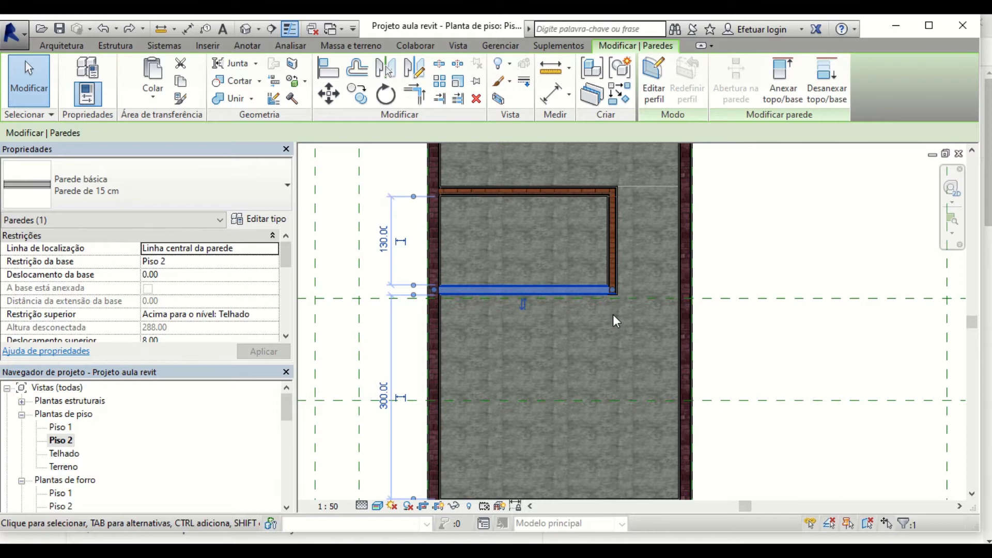
pyautogui.scroll(1, 612, 320)
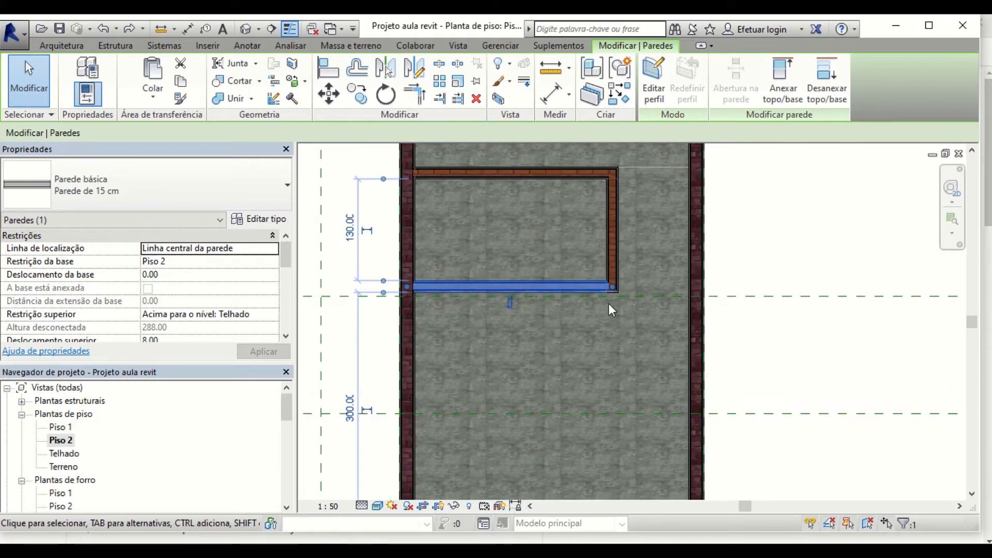
pyautogui.scroll(2, 612, 287)
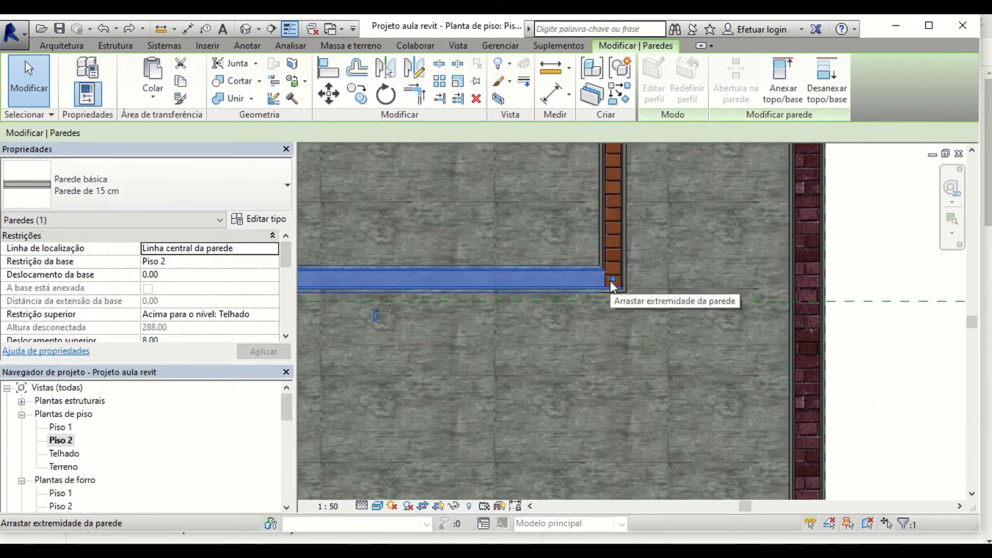
pyautogui.moveTo(614, 279); pyautogui.dragTo(808, 283)
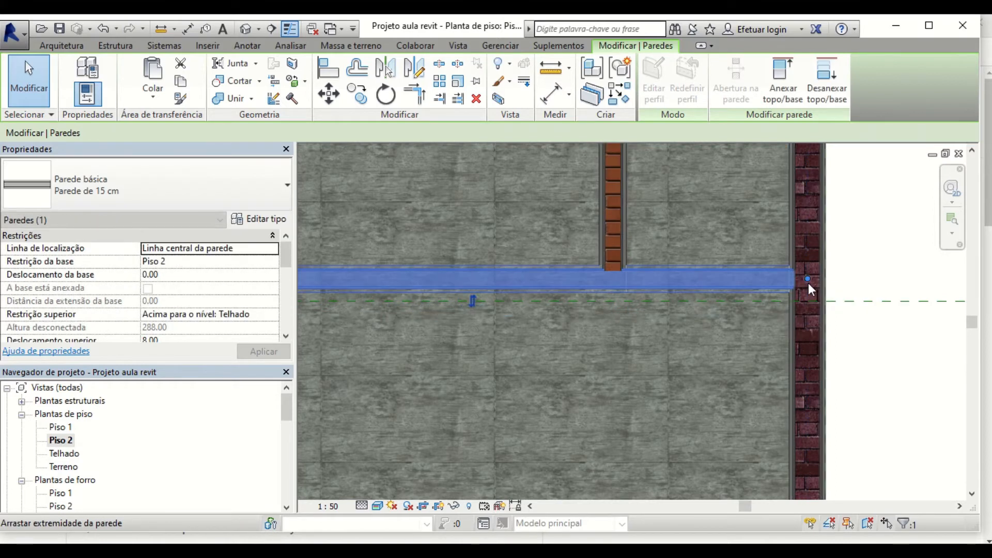
pyautogui.press('Escape')
# Step: Stretch the upper end of the small room's vertical 15 cm wall up to the slab edge at the stair opening
pyautogui.scroll(-3, 733, 331)
pyautogui.scroll(-2, 656, 352)
pyautogui.moveTo(654, 357); pyautogui.dragTo(577, 339, button='middle')
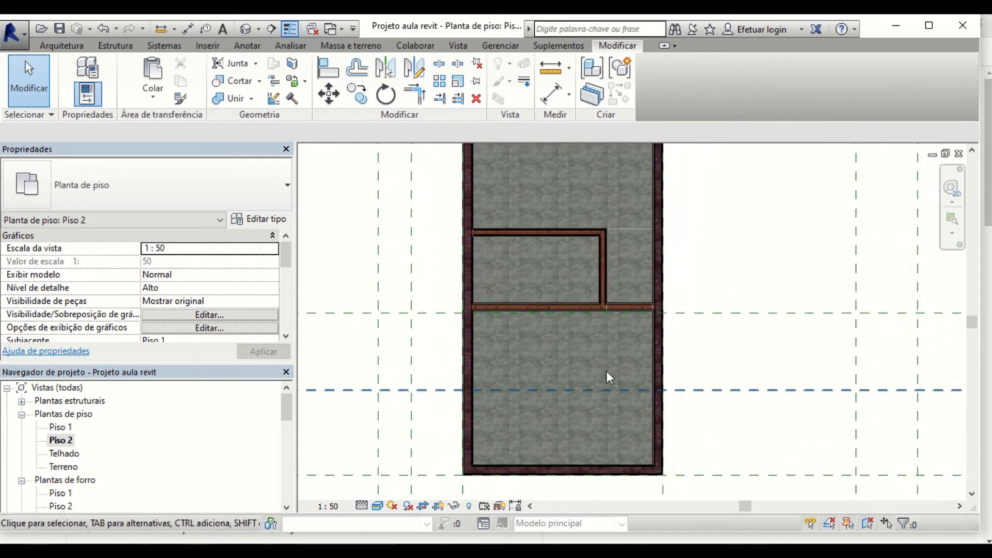
pyautogui.moveTo(575, 395); pyautogui.dragTo(601, 501, button='middle')
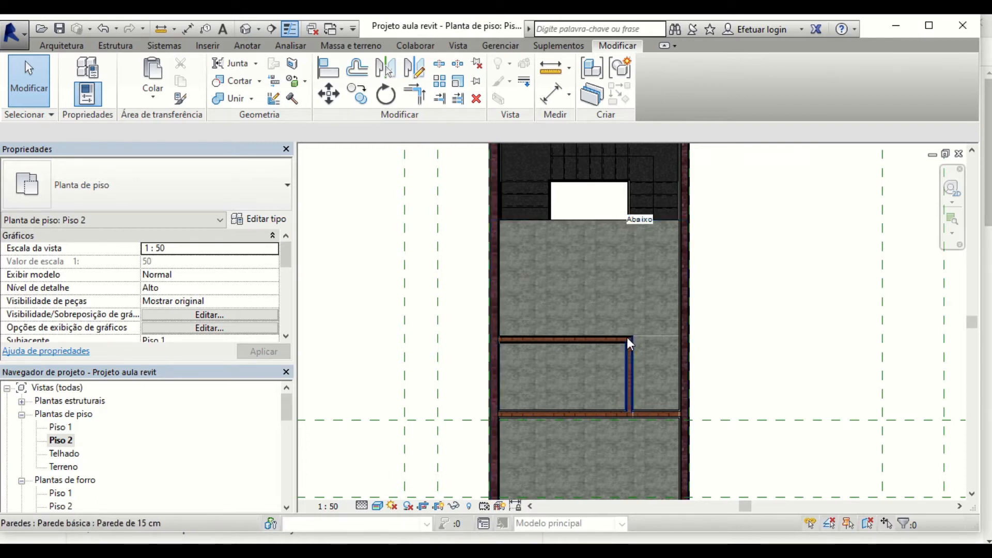
pyautogui.click(628, 355)
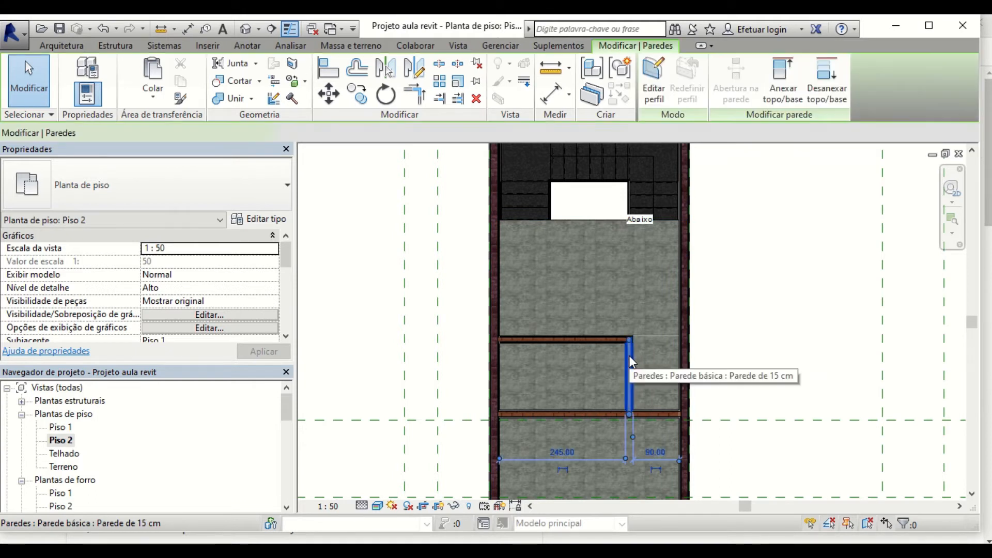
pyautogui.moveTo(629, 341); pyautogui.dragTo(630, 221)
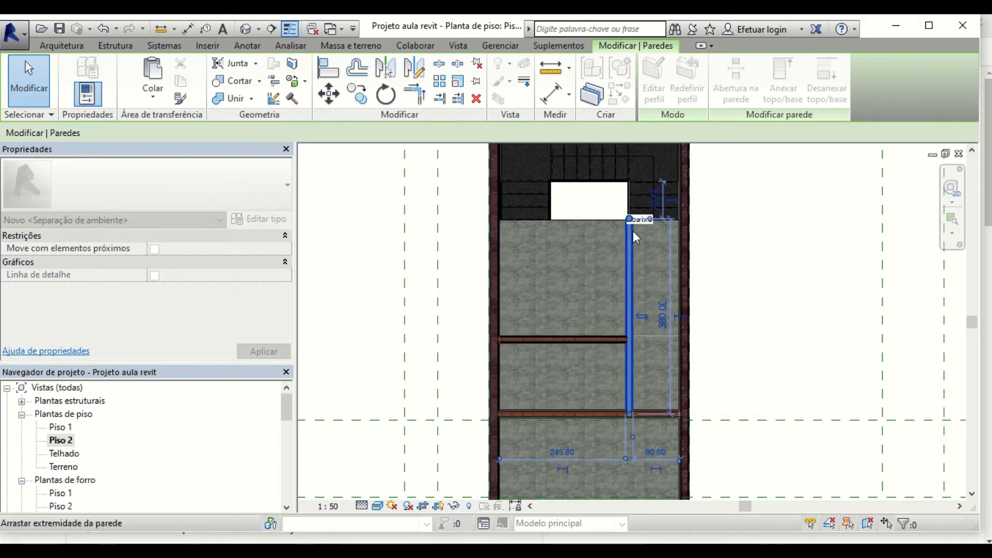
pyautogui.click(752, 285)
# Step: Draw a similar 15 cm wall, located by Face de acabamento: Externa, along the stair-side slab edge from the left exterior wall to the vertical partition
pyautogui.scroll(3, 566, 222)
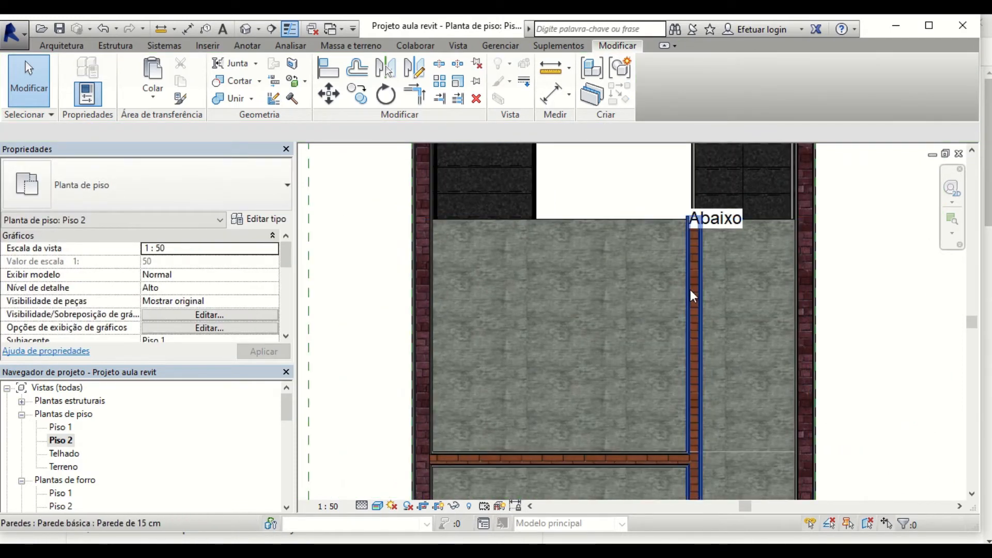
pyautogui.click(689, 289)
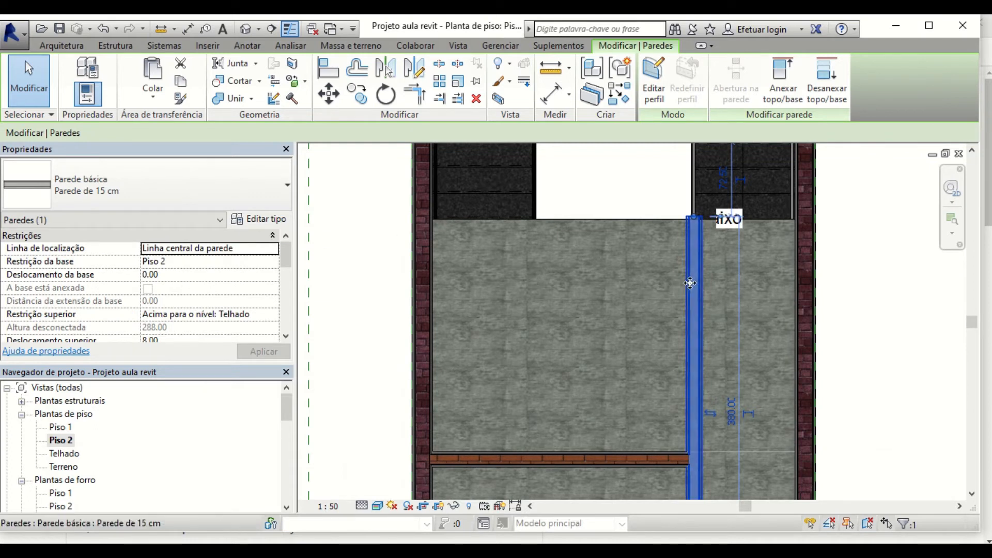
pyautogui.click(702, 281)
pyautogui.click(697, 277)
pyautogui.rightClick(697, 277)
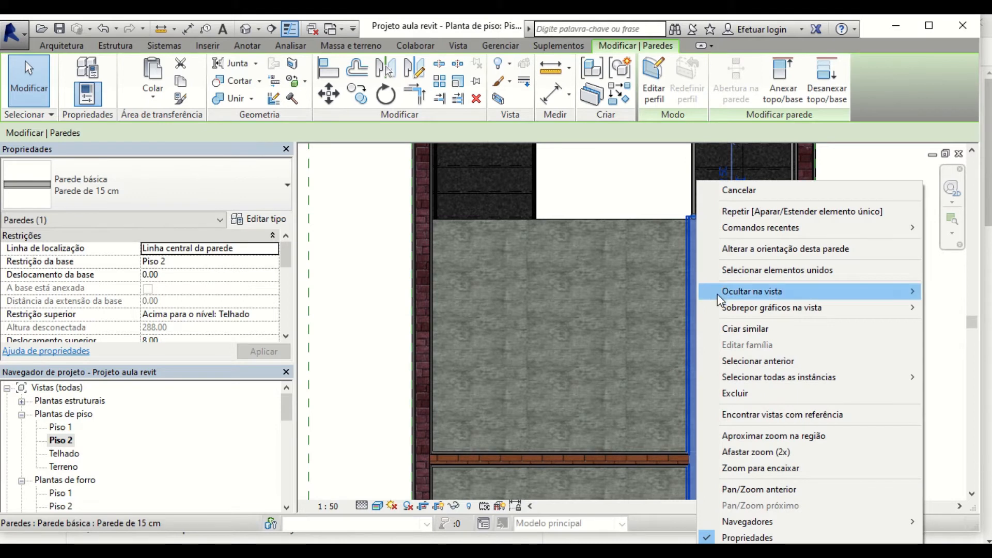
pyautogui.click(735, 329)
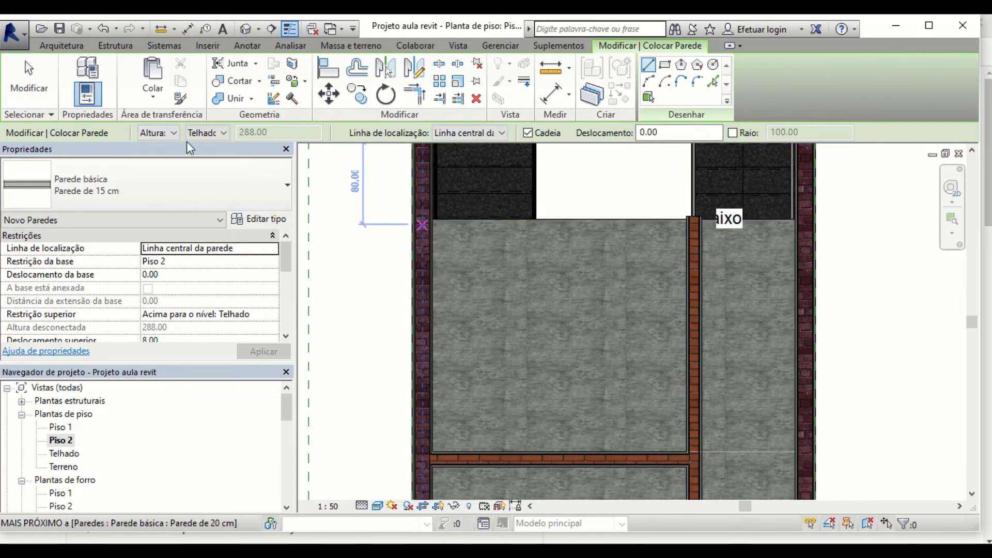
pyautogui.click(500, 136)
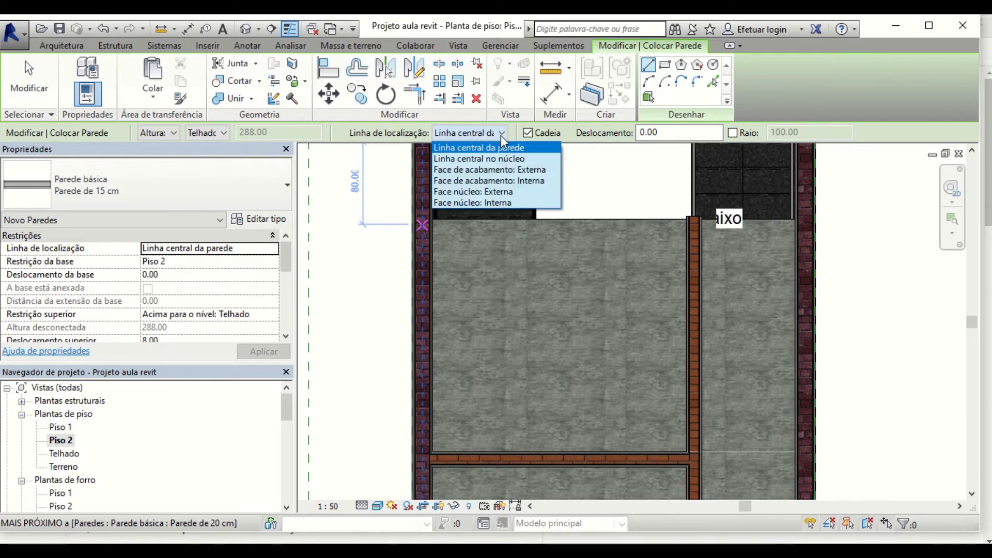
pyautogui.click(495, 170)
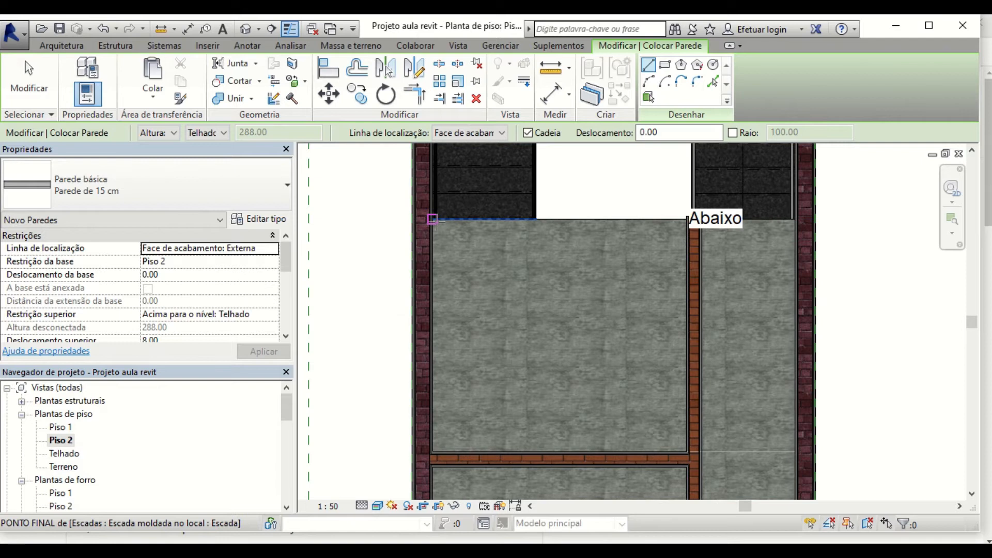
pyautogui.click(454, 223)
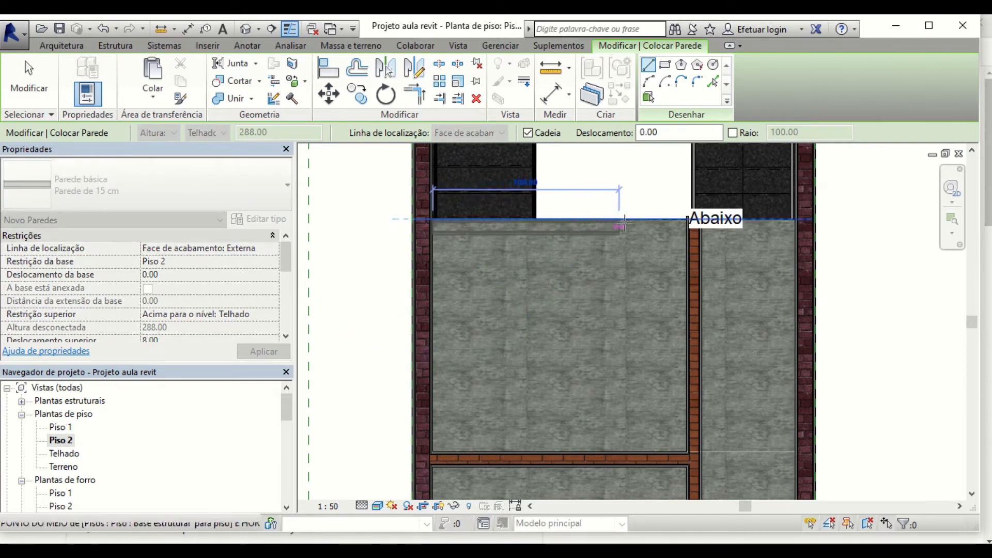
pyautogui.click(689, 219)
pyautogui.scroll(3, 676, 253)
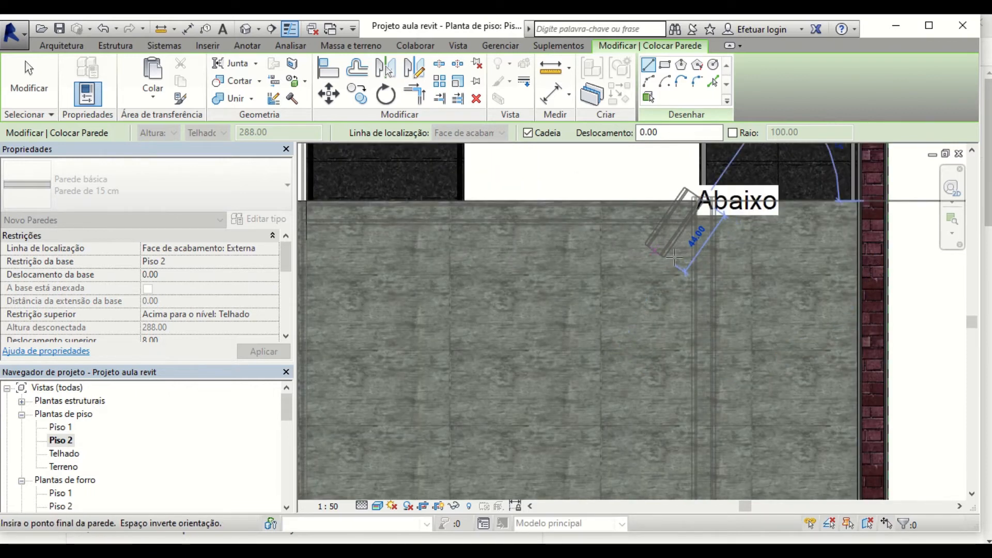
pyautogui.press('Escape')
pyautogui.scroll(-2, 723, 268)
pyautogui.scroll(2, 696, 245)
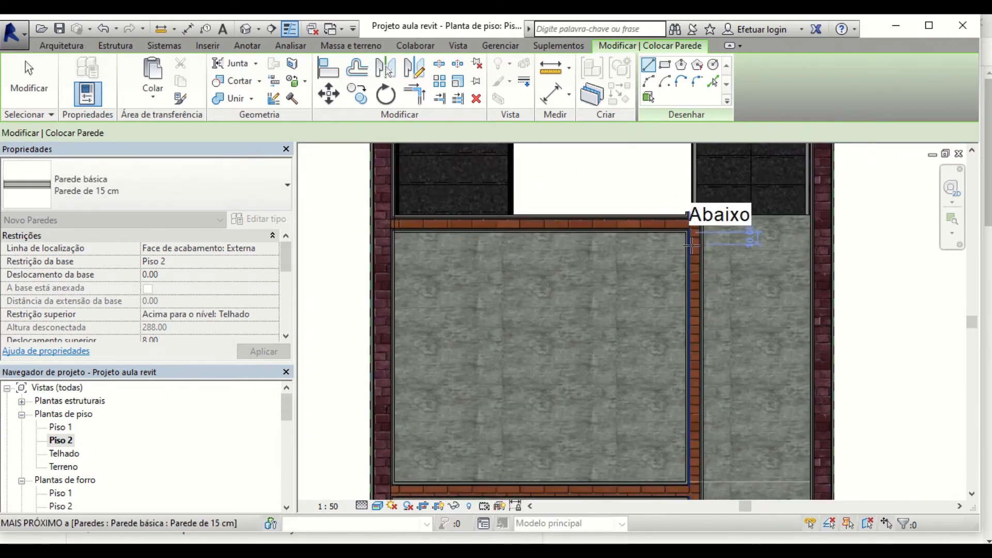
pyautogui.press('Escape')
# Step: Trim the vertical partition and the new stair-side wall to form a clean corner
pyautogui.click(691, 230)
pyautogui.scroll(2, 682, 227)
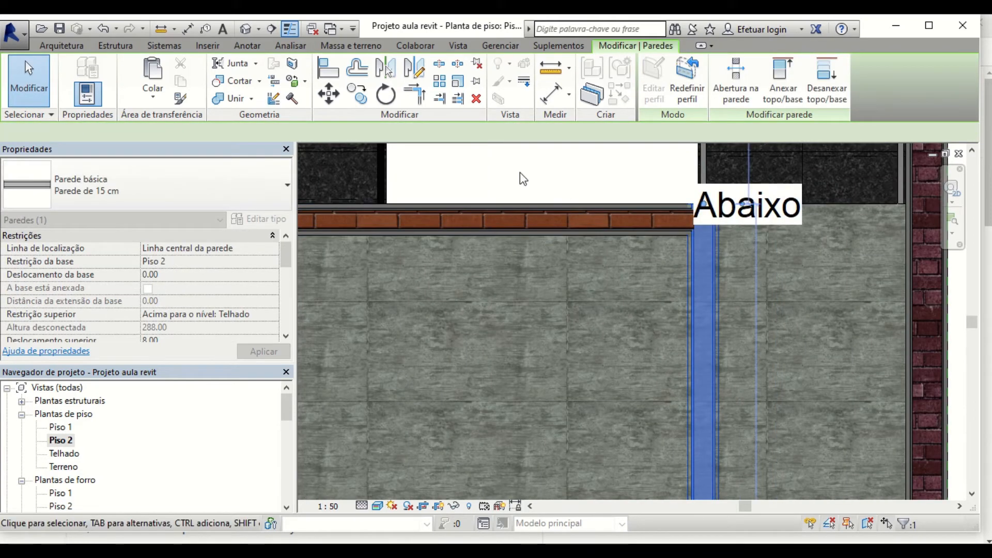
pyautogui.click(479, 173)
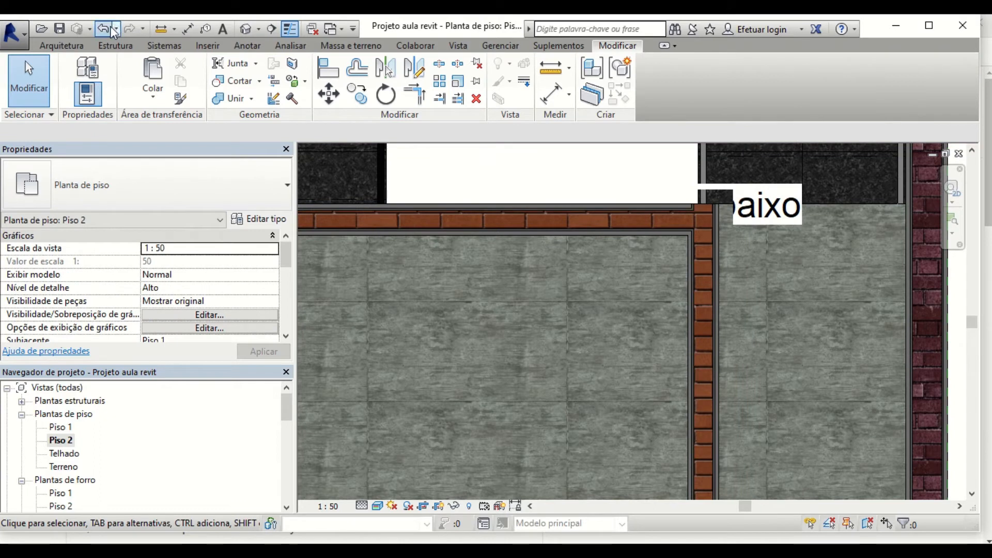
pyautogui.click(412, 97)
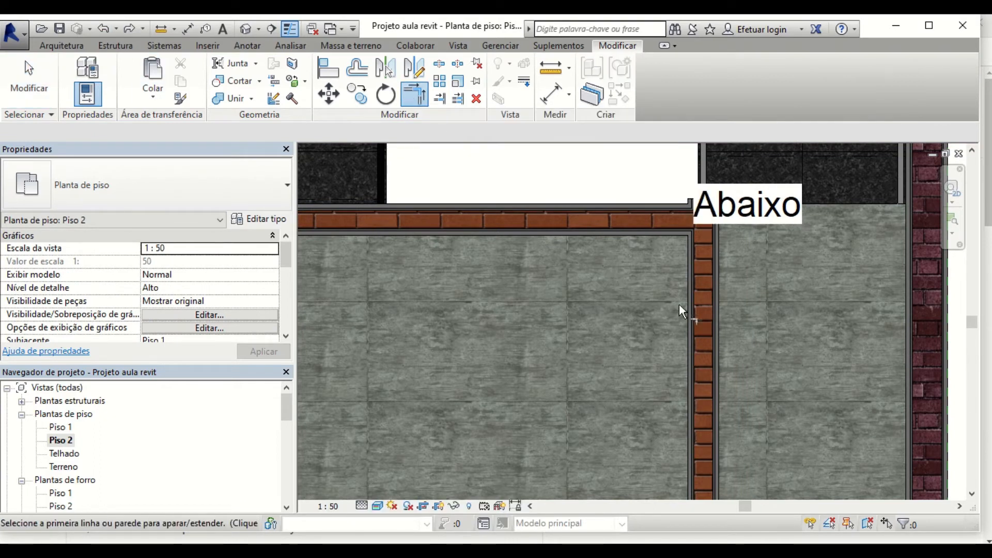
pyautogui.click(706, 321)
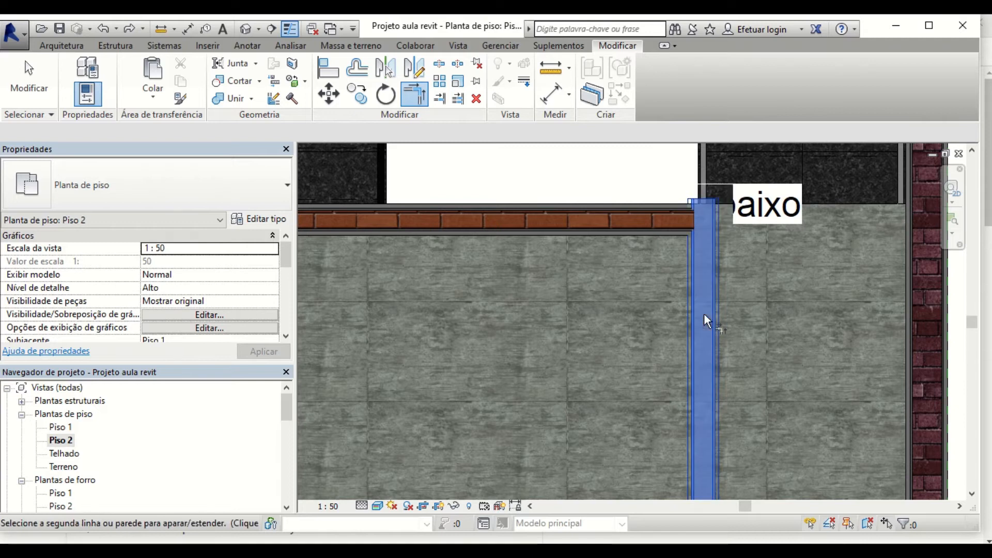
pyautogui.click(606, 235)
pyautogui.press('Escape')
# Step: Move the stair path's Abaixo label off the partition corner and into the corridor
pyautogui.scroll(-3, 576, 305)
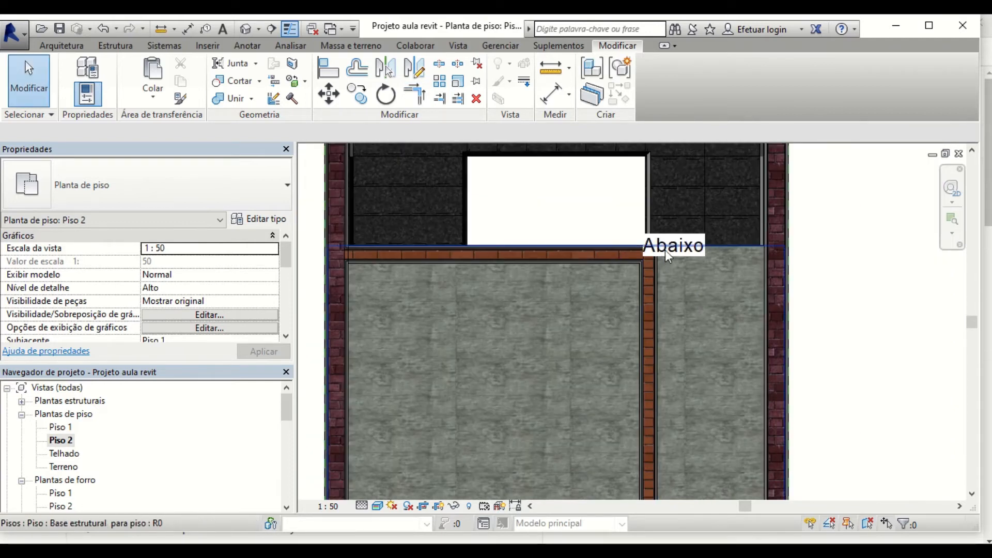
pyautogui.click(697, 238)
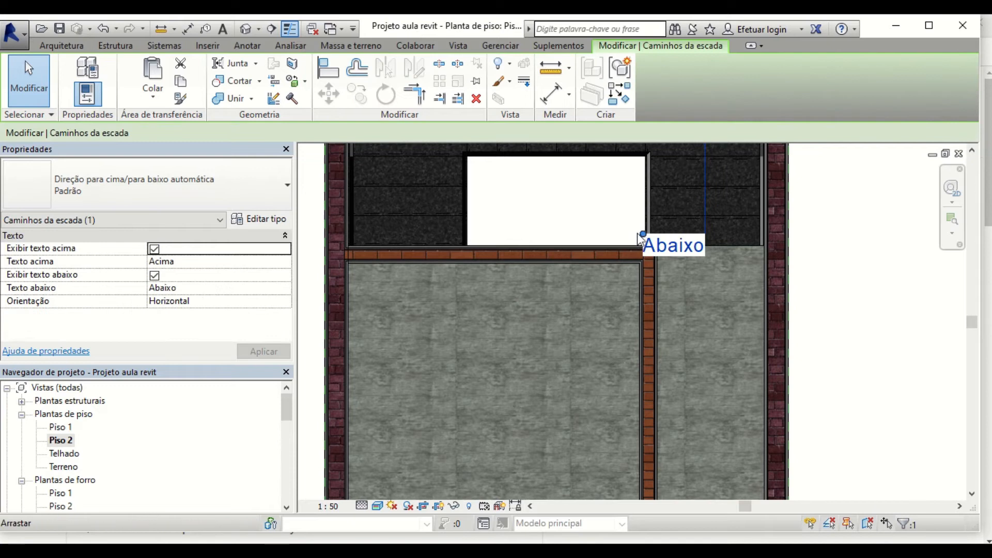
pyautogui.moveTo(643, 234); pyautogui.dragTo(685, 251)
pyautogui.press('Escape')
pyautogui.moveTo(580, 328); pyautogui.dragTo(589, 276, button='middle')
pyautogui.scroll(-3, 583, 279)
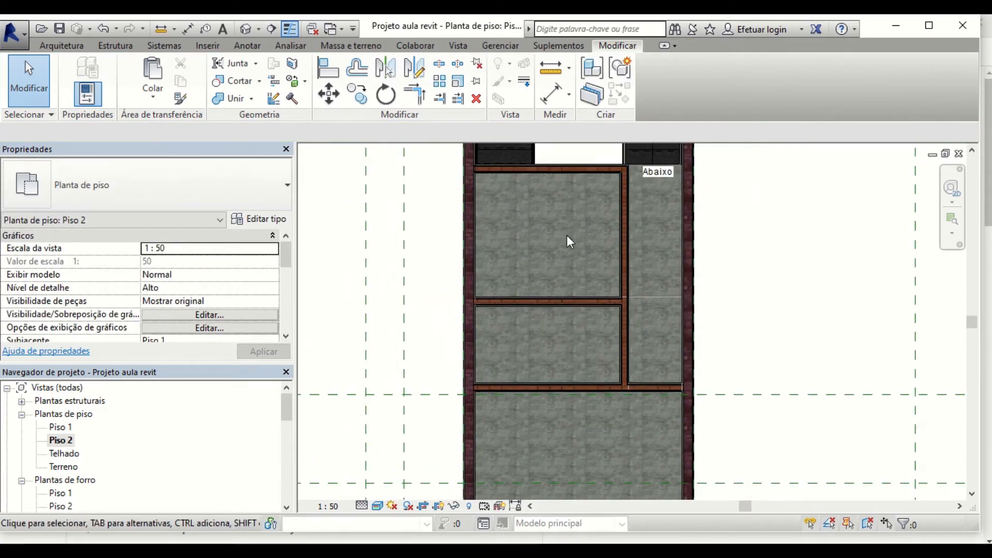
pyautogui.moveTo(544, 352); pyautogui.dragTo(532, 395, button='middle')
pyautogui.scroll(-1, 568, 363)
pyautogui.moveTo(601, 436); pyautogui.dragTo(606, 383, button='middle')
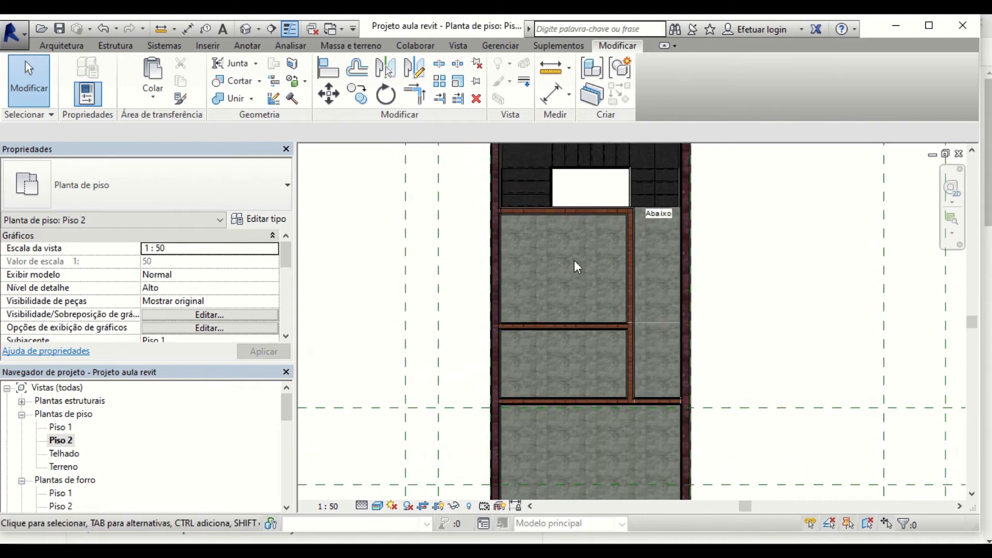
pyautogui.moveTo(577, 266); pyautogui.dragTo(566, 315, button='middle')
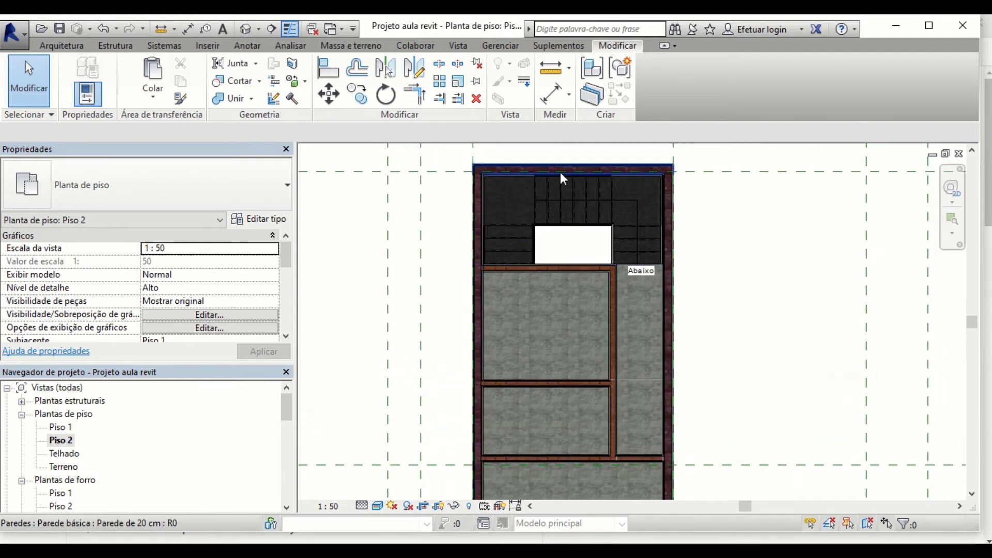
pyautogui.scroll(-1, 501, 354)
pyautogui.moveTo(507, 357); pyautogui.dragTo(489, 276, button='middle')
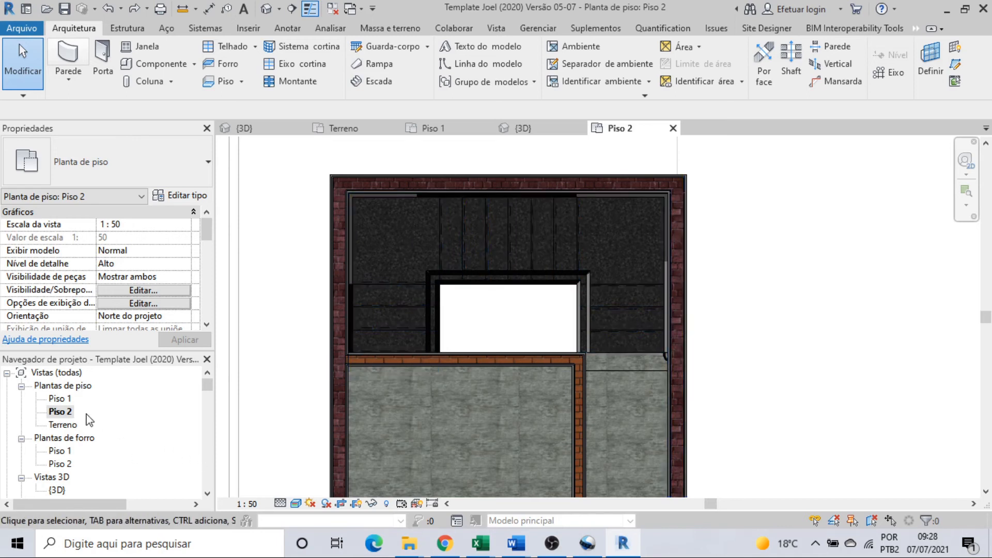
# Step: Open the Piso 1 floor plan and prepare an architectural Rodapé área molhada wall with its location line on Face de acabamento
pyautogui.doubleClick(65, 399)
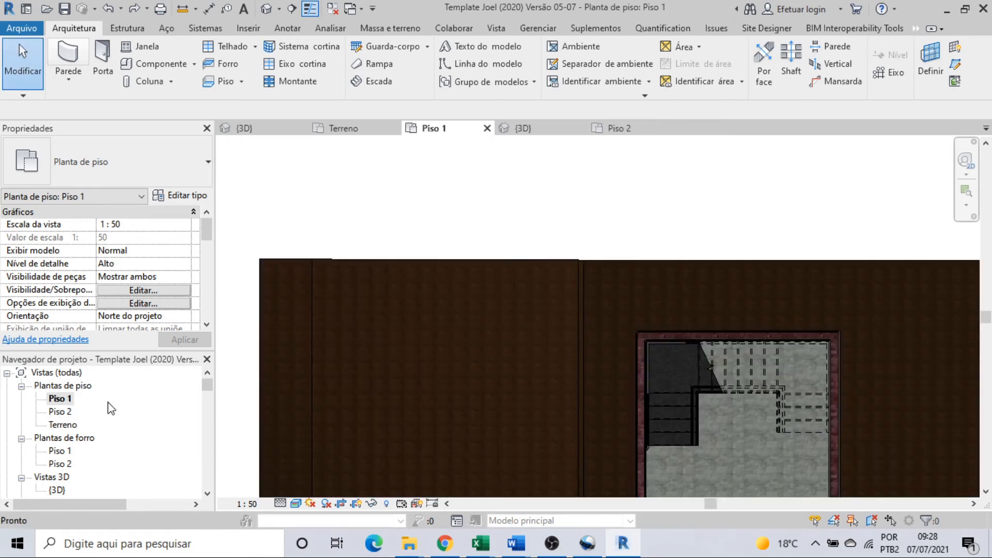
pyautogui.scroll(4, 718, 458)
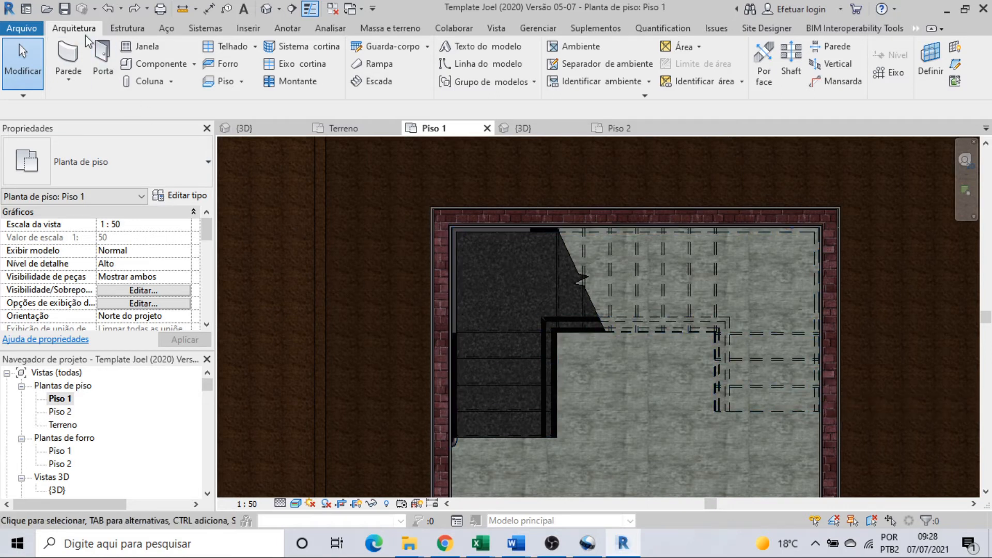
pyautogui.click(77, 77)
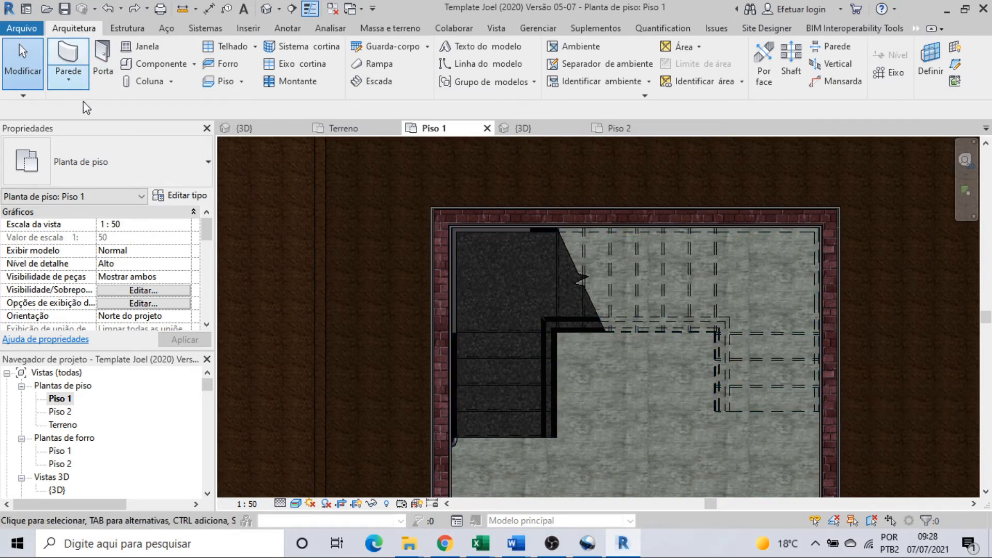
pyautogui.click(88, 111)
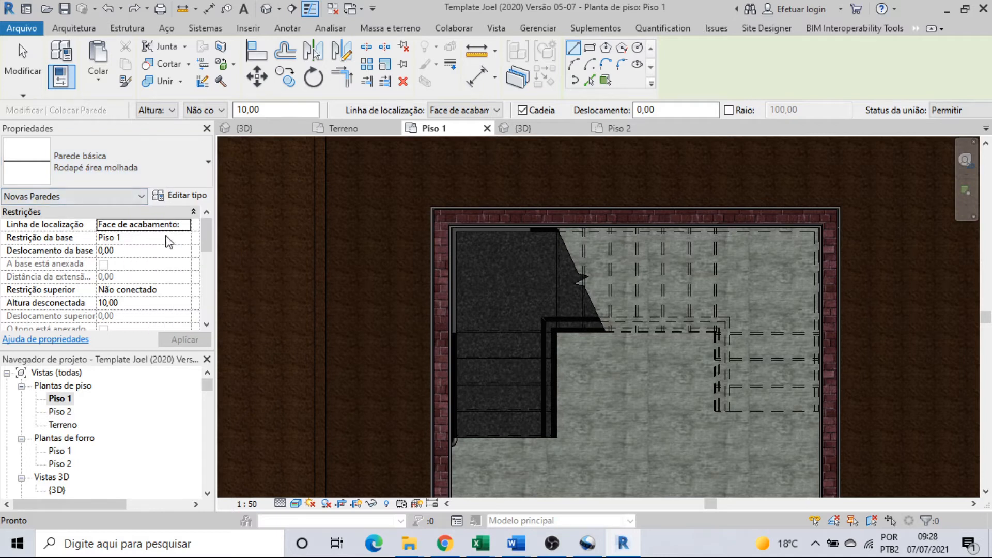
pyautogui.click(187, 232)
pyautogui.click(179, 263)
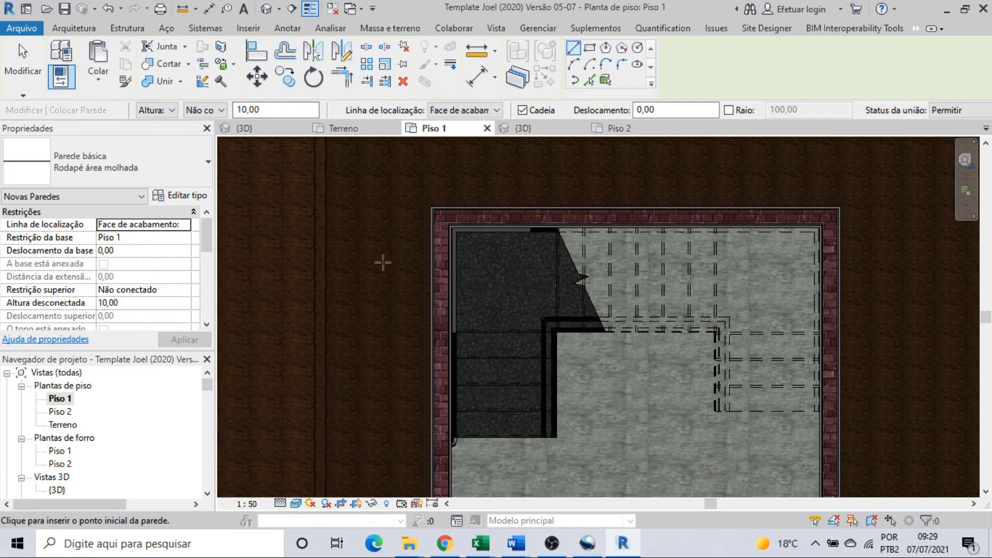
# Step: Draw the Rodapé área molhada skirting along the left exterior wall from the stair's first riser up to the landing corner
pyautogui.scroll(10, 466, 433)
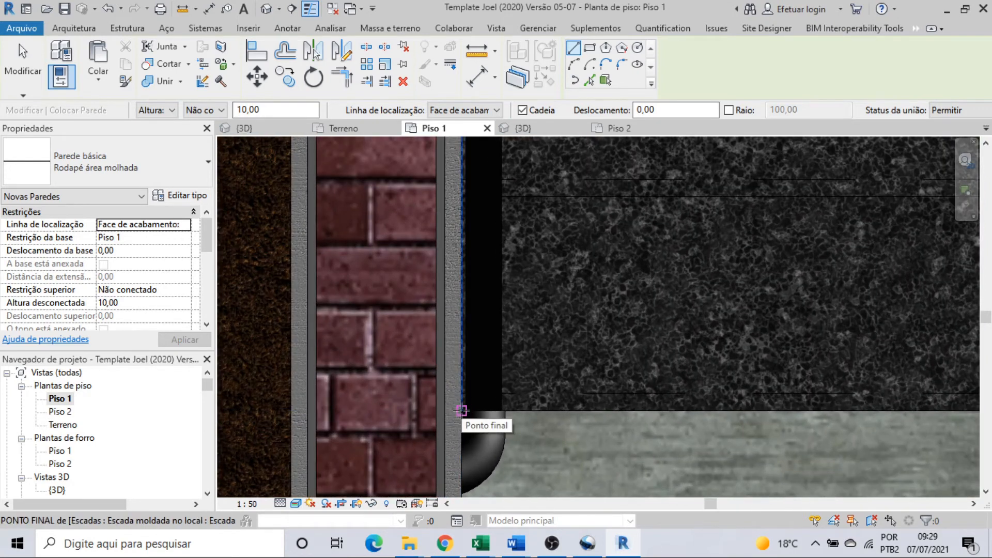
pyautogui.scroll(2, 461, 411)
pyautogui.click(461, 410)
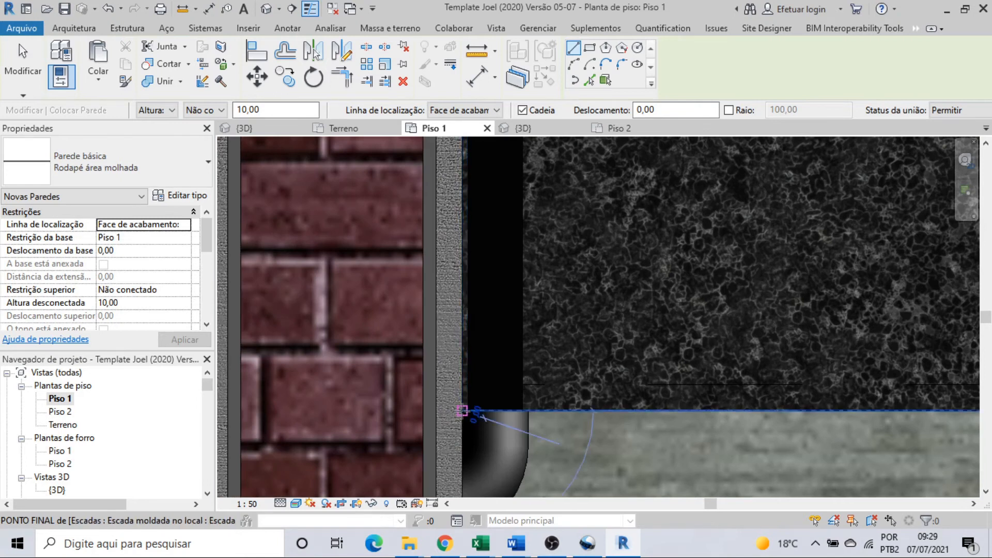
pyautogui.scroll(-8, 475, 308)
pyautogui.moveTo(474, 309); pyautogui.dragTo(474, 463, button='middle')
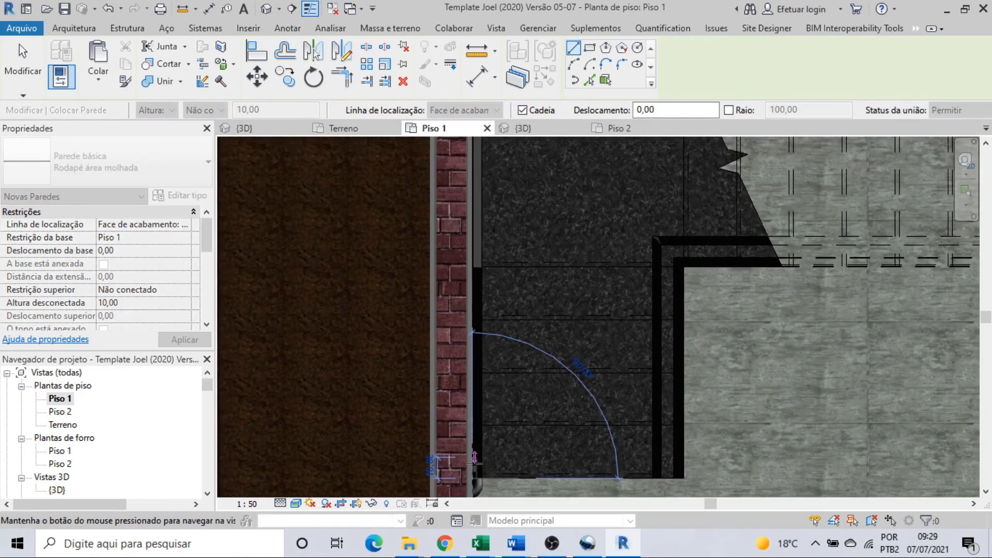
pyautogui.scroll(-3, 475, 464)
pyautogui.scroll(4, 471, 201)
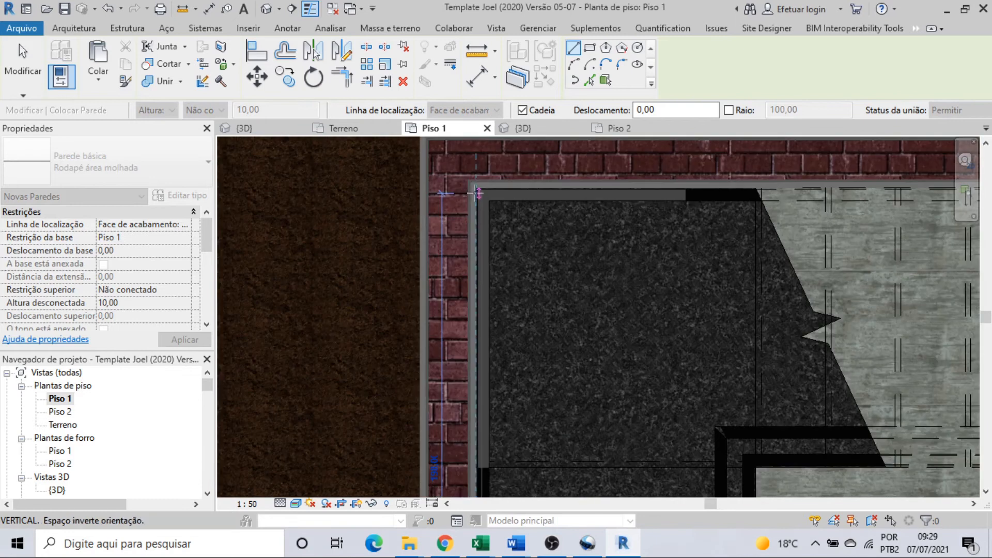
pyautogui.scroll(4, 476, 193)
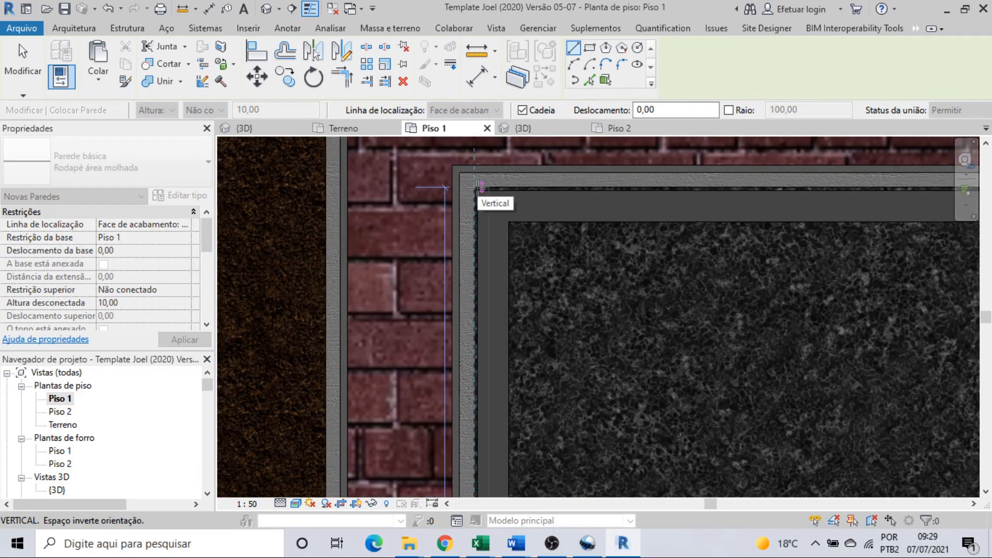
pyautogui.click(477, 188)
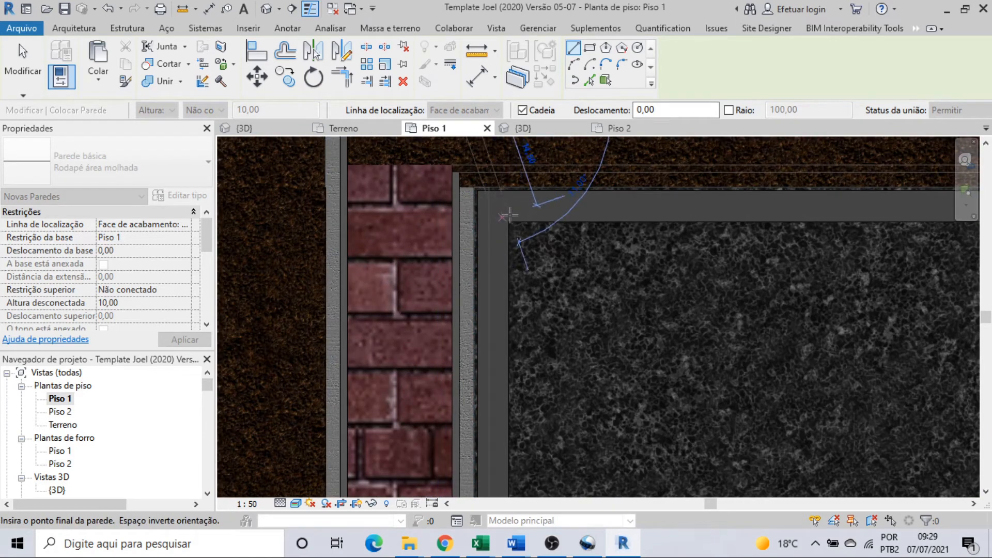
pyautogui.press('Escape')
pyautogui.press('Escape')
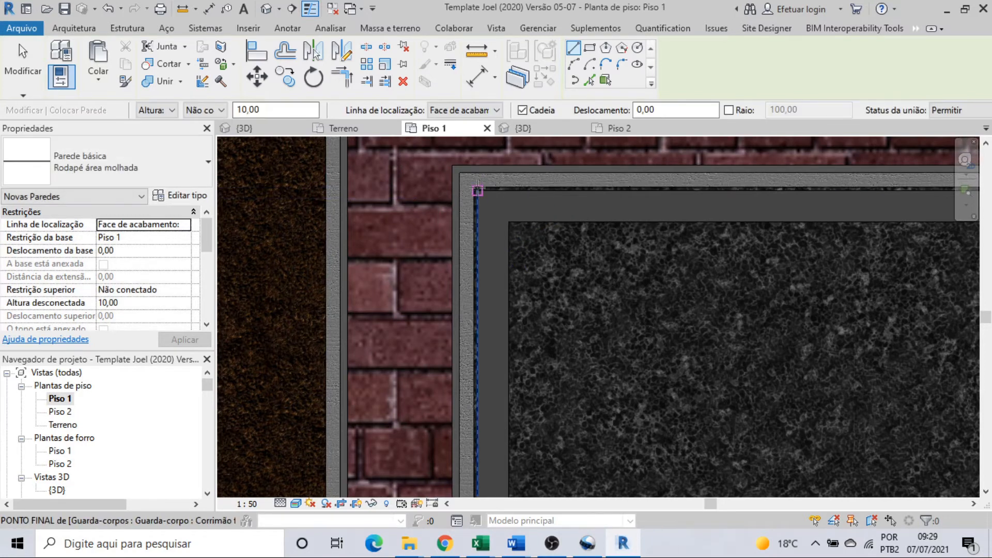
# Step: Draw the skirting along the upper exterior wall from the left landing corner to the right inner corner
pyautogui.click(474, 187)
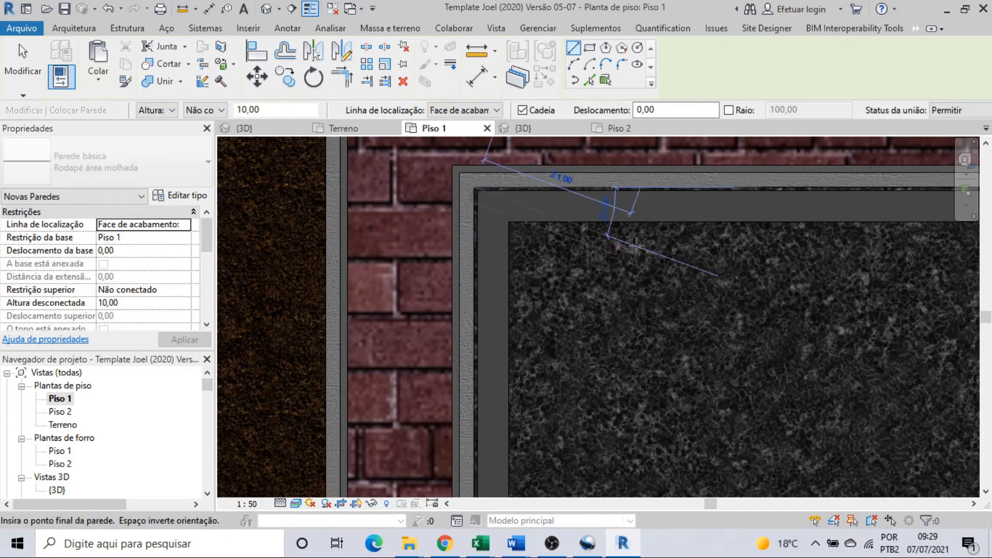
pyautogui.scroll(-3, 540, 250)
pyautogui.scroll(-1, 775, 328)
pyautogui.moveTo(785, 330); pyautogui.dragTo(501, 310, button='middle')
pyautogui.scroll(2, 904, 279)
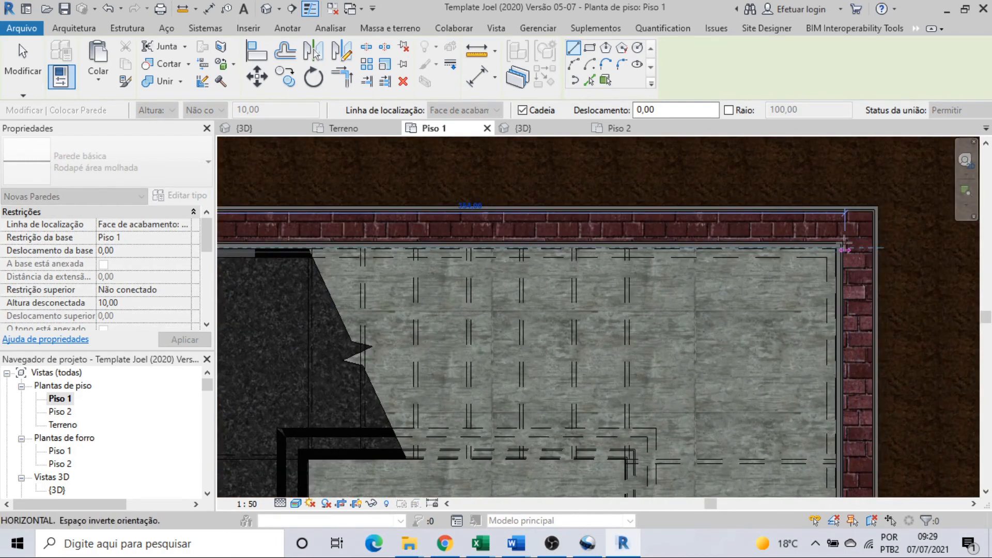
pyautogui.scroll(3, 833, 261)
pyautogui.scroll(1, 831, 262)
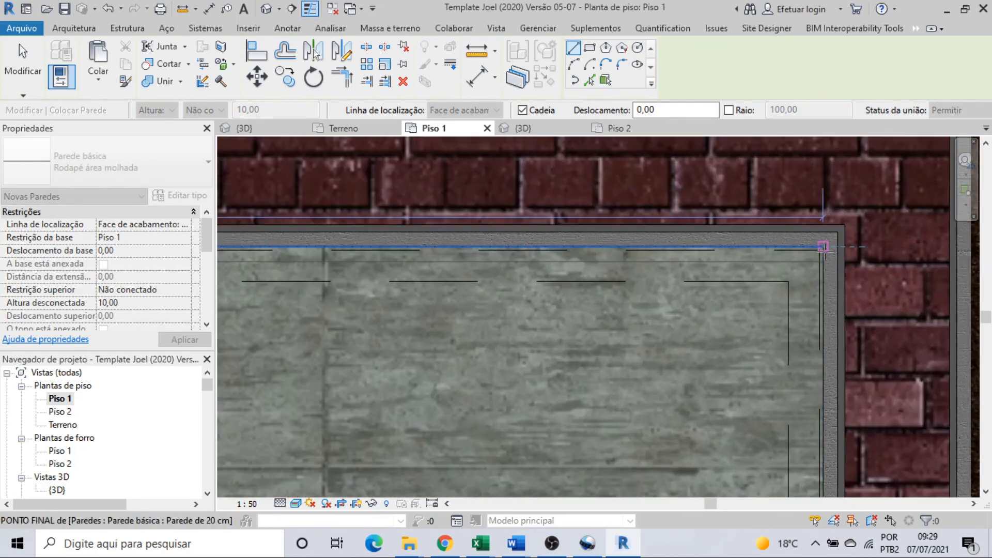
pyautogui.click(825, 270)
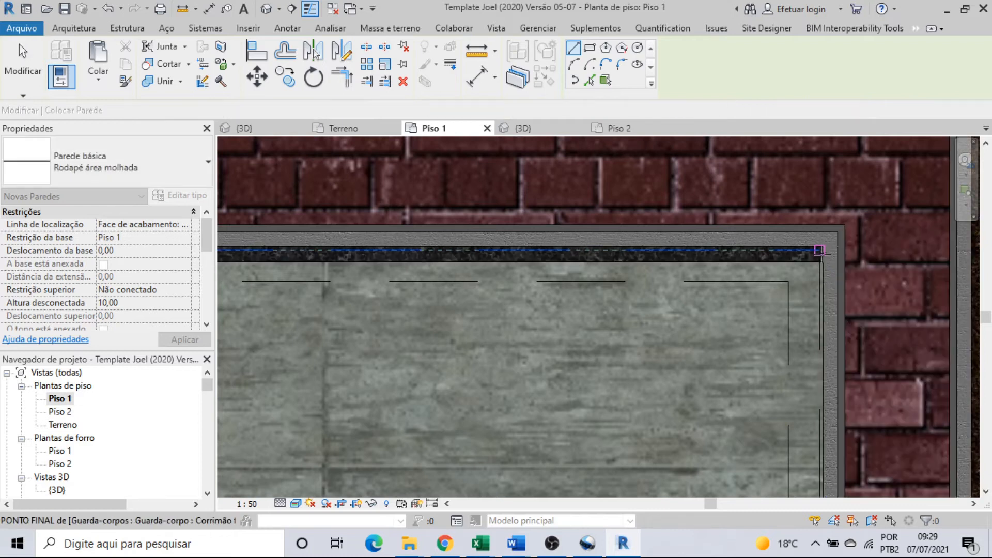
# Step: Continue the skirting down the right exterior wall to the end of the stair's dashed flight and finish the wall
pyautogui.scroll(-4, 819, 279)
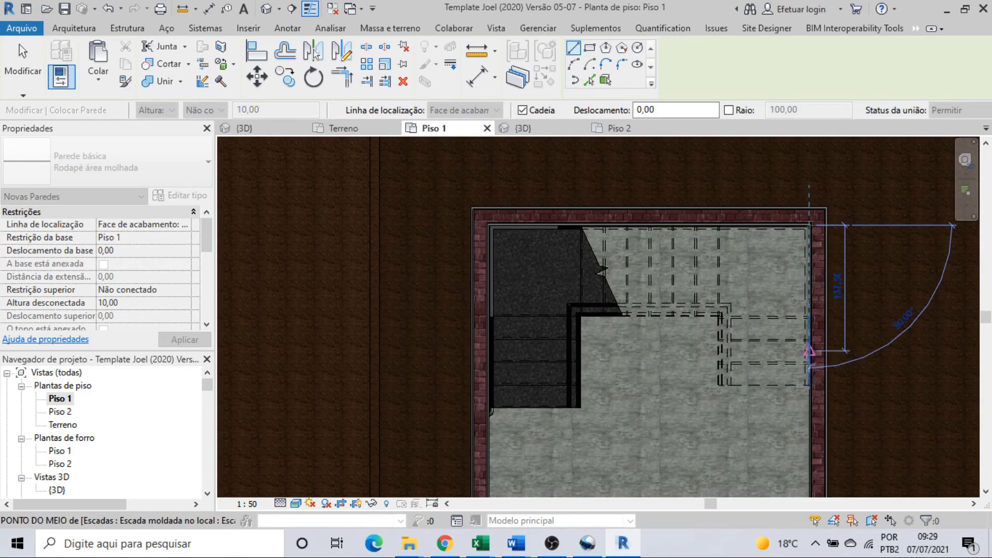
pyautogui.scroll(5, 813, 397)
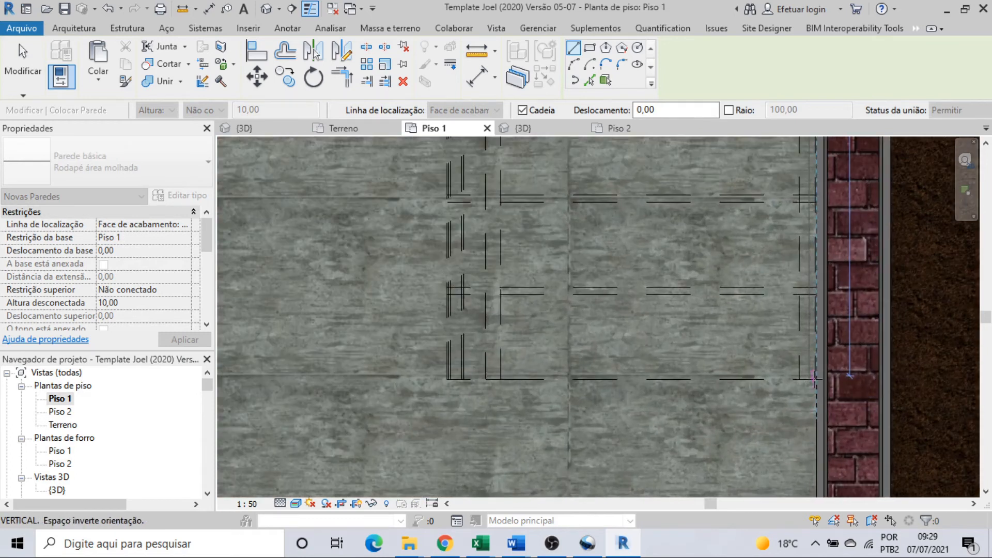
pyautogui.click(815, 380)
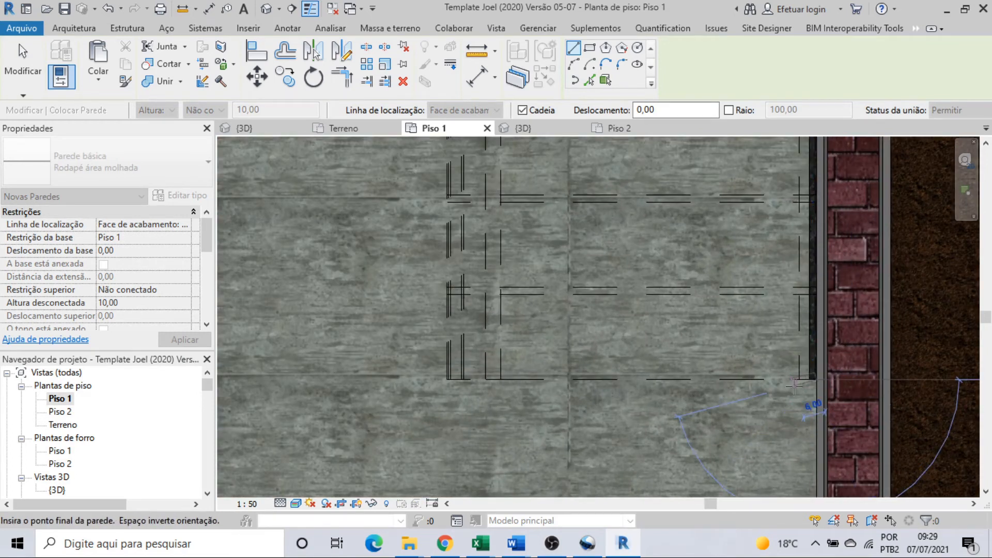
pyautogui.press('Escape')
pyautogui.press('Escape')
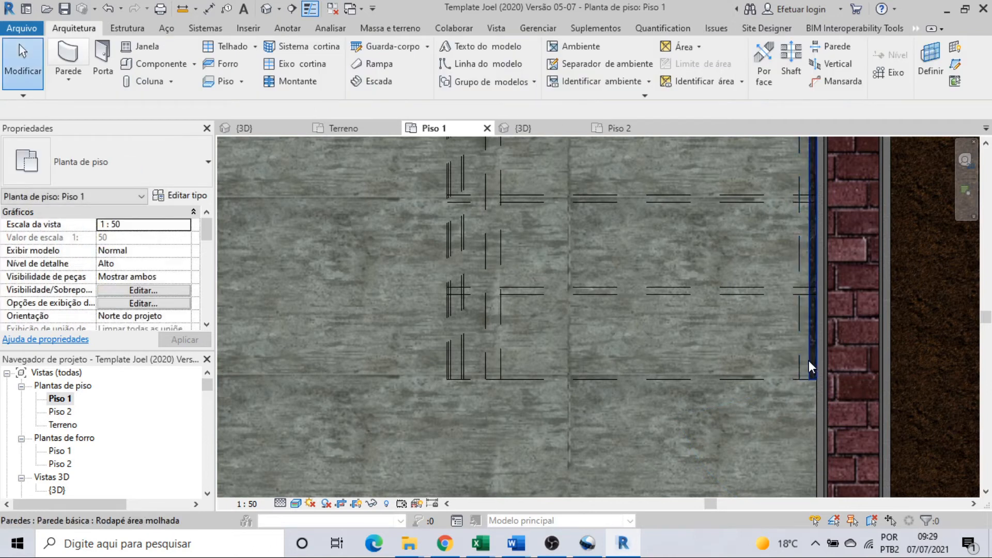
pyautogui.click(810, 369)
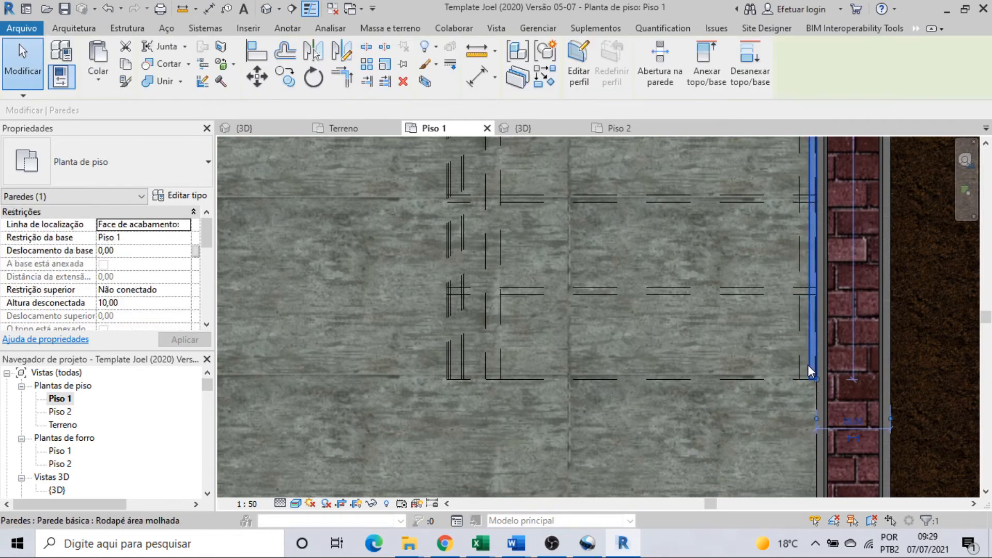
pyautogui.press('Escape')
# Step: Create a vertical section through the stair's left flight across the whole house and flip it to look toward the left exterior wall
pyautogui.middleClick(726, 393)
pyautogui.middleClick(726, 394)
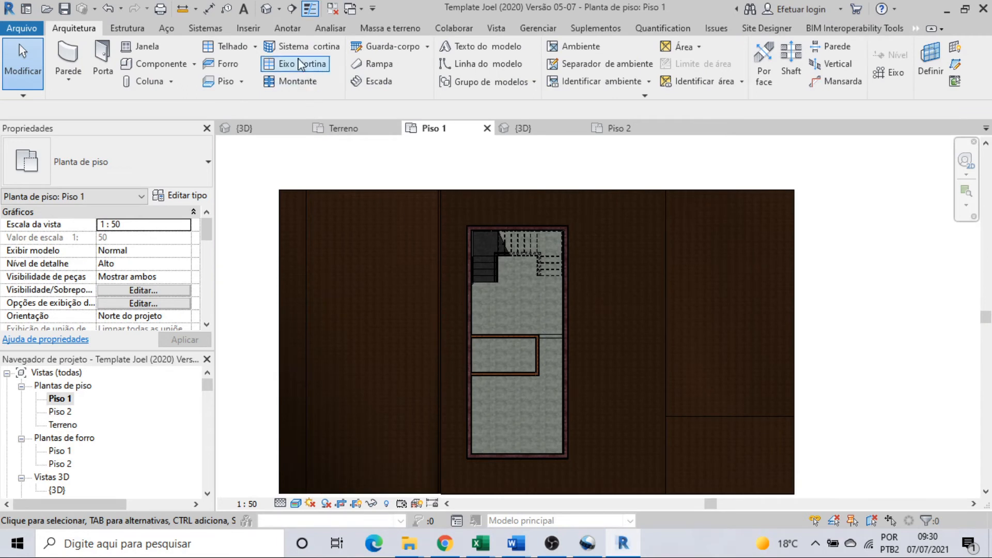
pyautogui.click(292, 8)
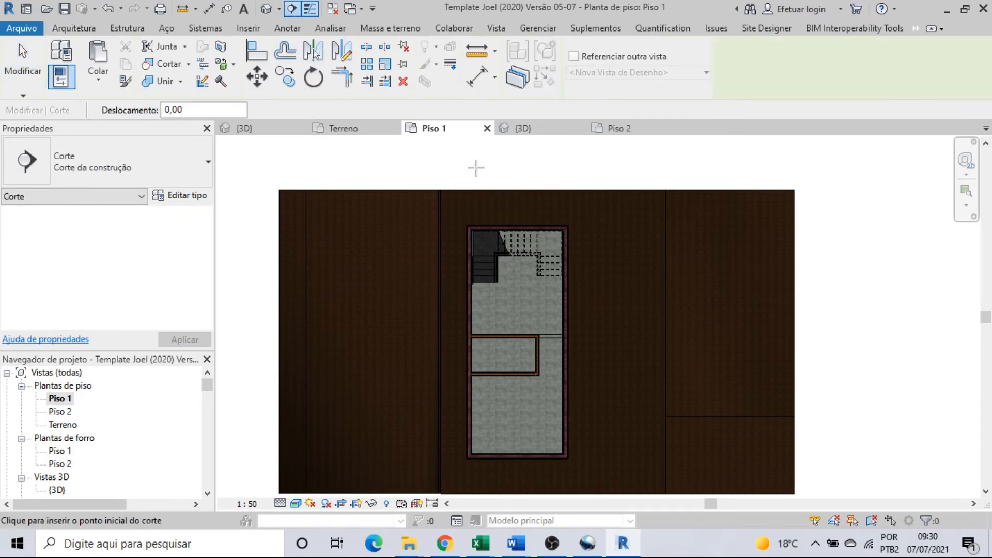
pyautogui.click(475, 172)
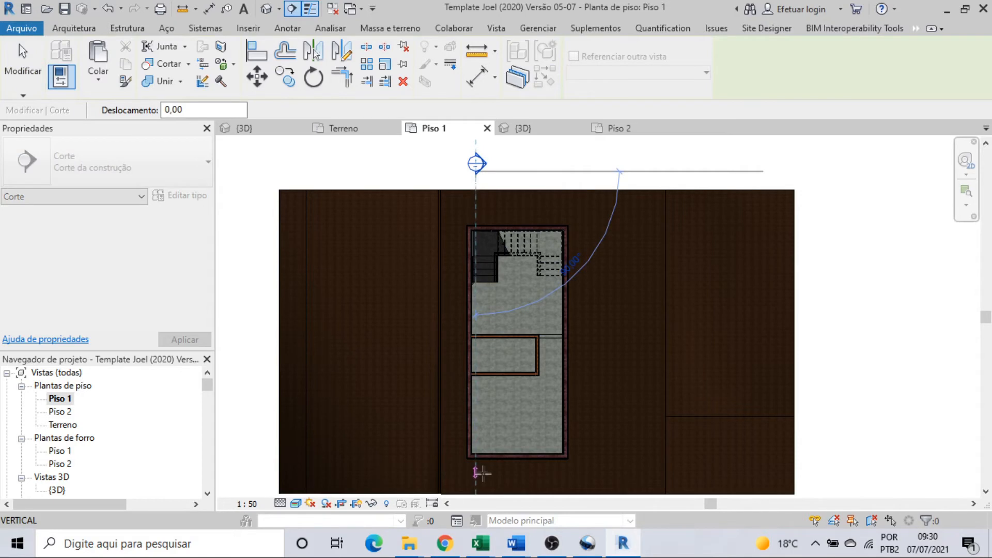
pyautogui.click(476, 476)
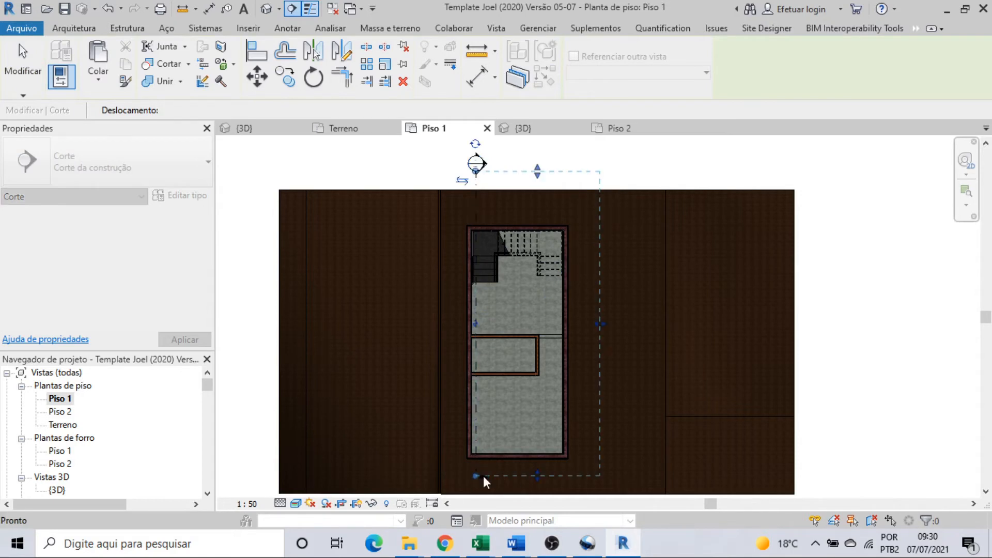
pyautogui.click(463, 181)
pyautogui.press('Escape')
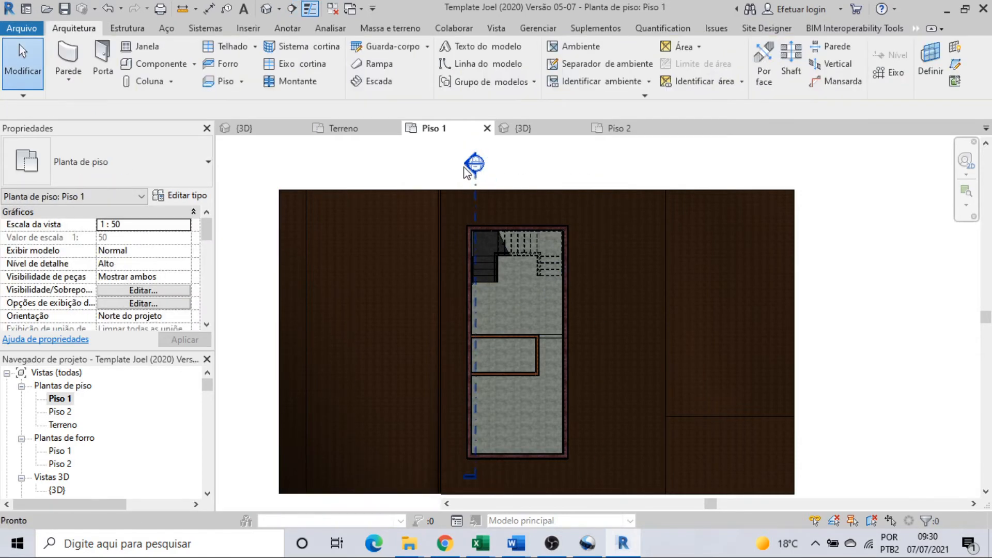
# Step: Open the new section view and display it in a realistic visual style
pyautogui.doubleClick(466, 173)
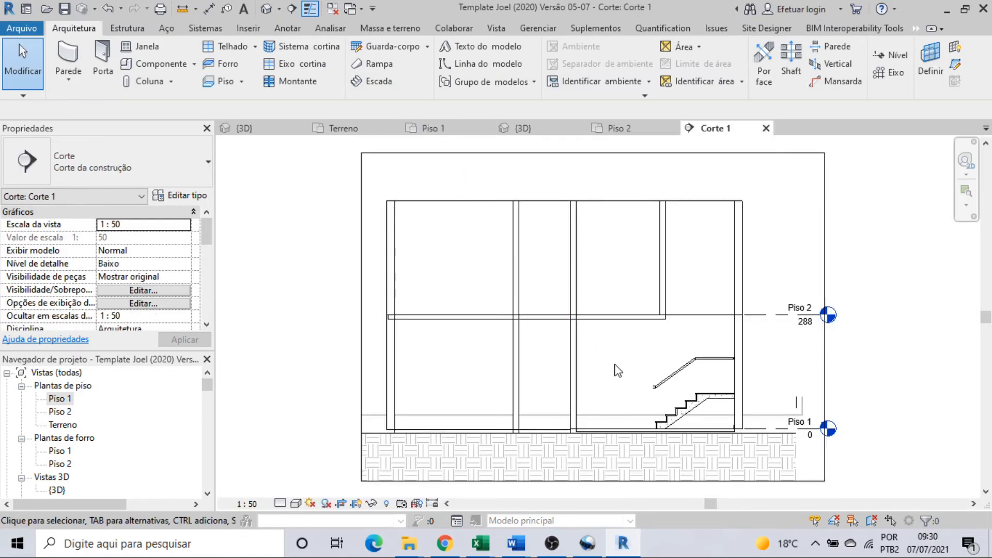
pyautogui.scroll(4, 729, 426)
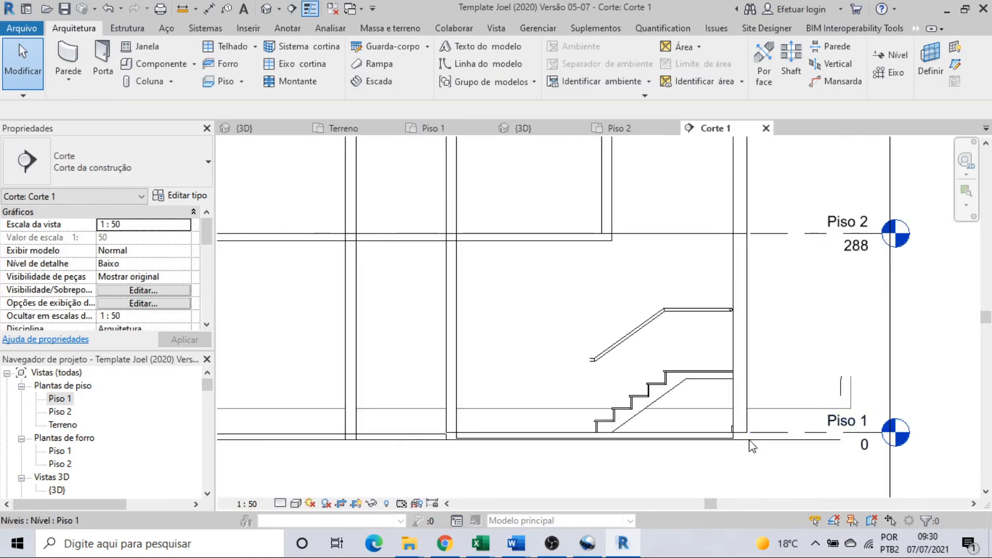
pyautogui.click(296, 503)
pyautogui.click(323, 469)
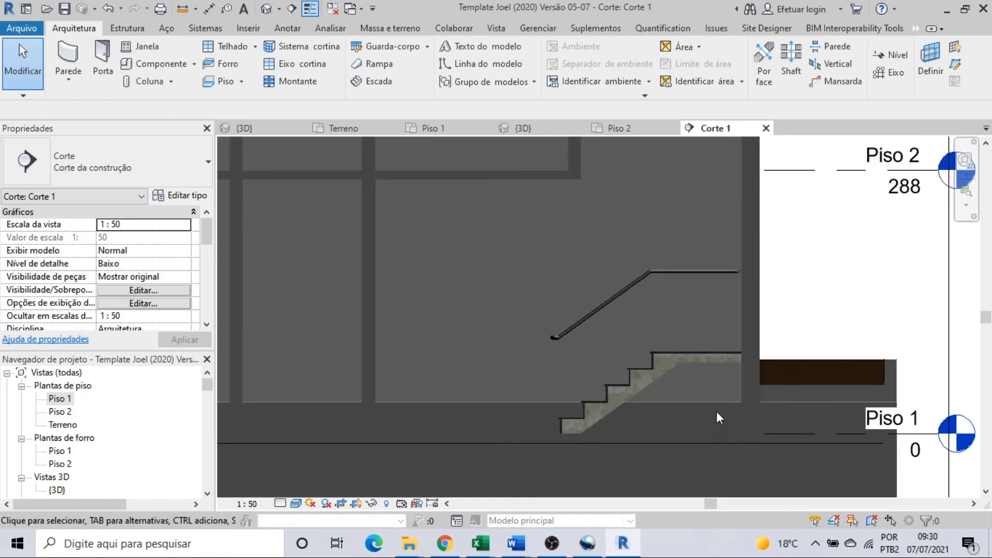
# Step: Hide the topography surface covering the base of the stair in the Corte 1 section view
pyautogui.click(716, 408)
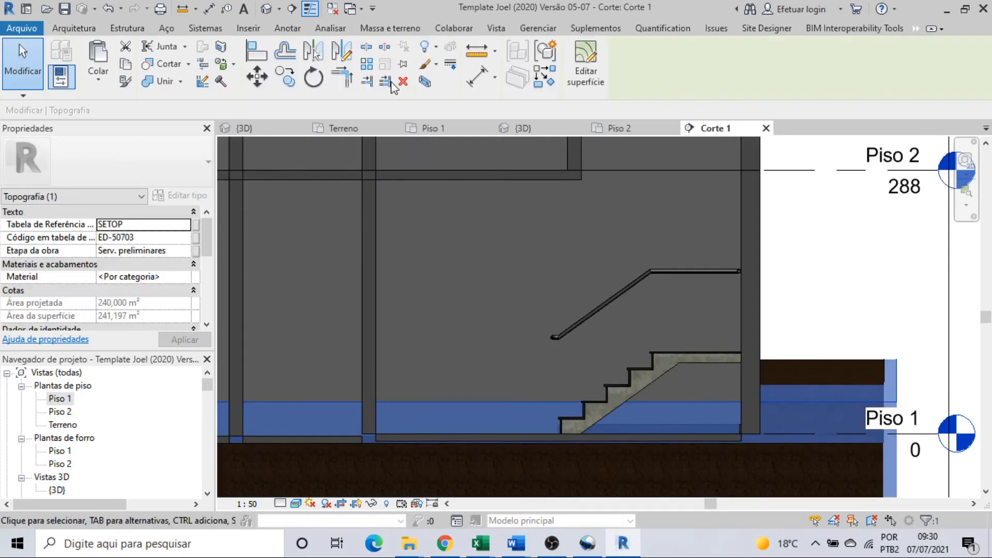
pyautogui.click(428, 47)
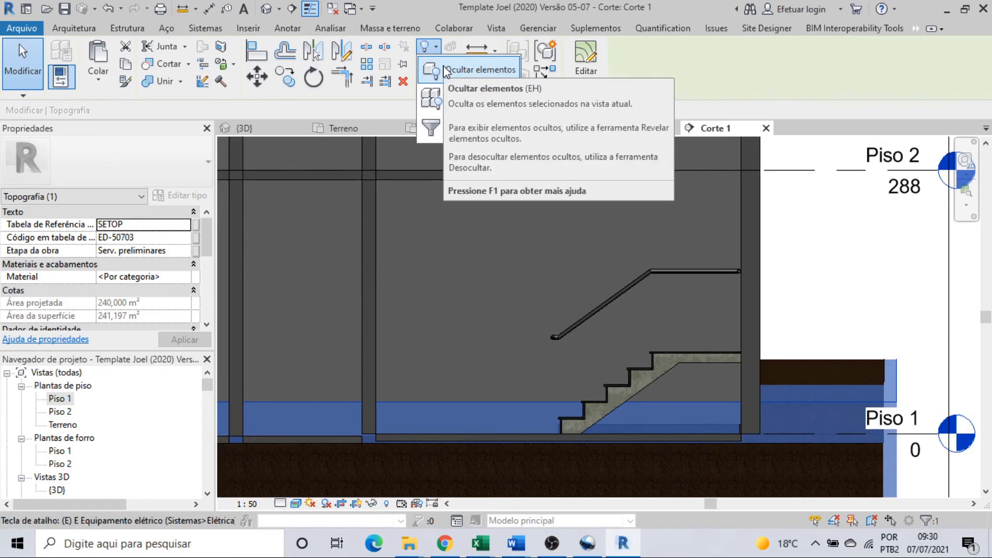
pyautogui.click(447, 73)
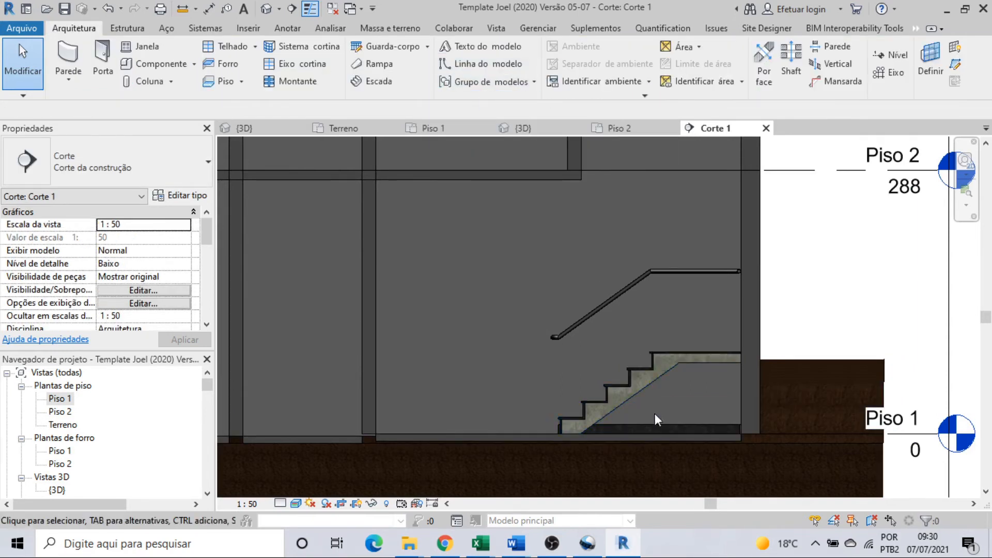
# Step: Open the profile of the skirting wall behind the stair's lower flight for editing and delete its rectangular outline
pyautogui.scroll(2, 662, 442)
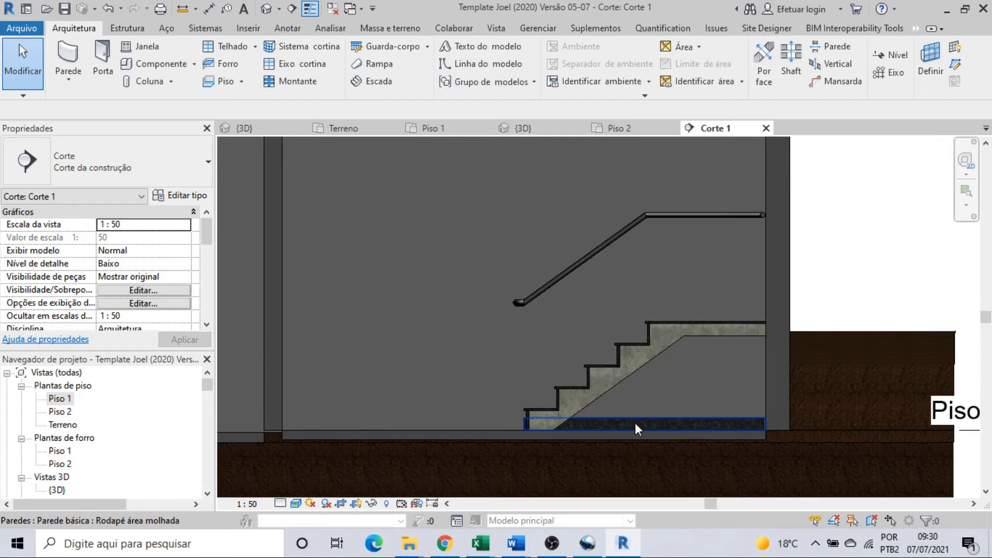
pyautogui.scroll(2, 637, 427)
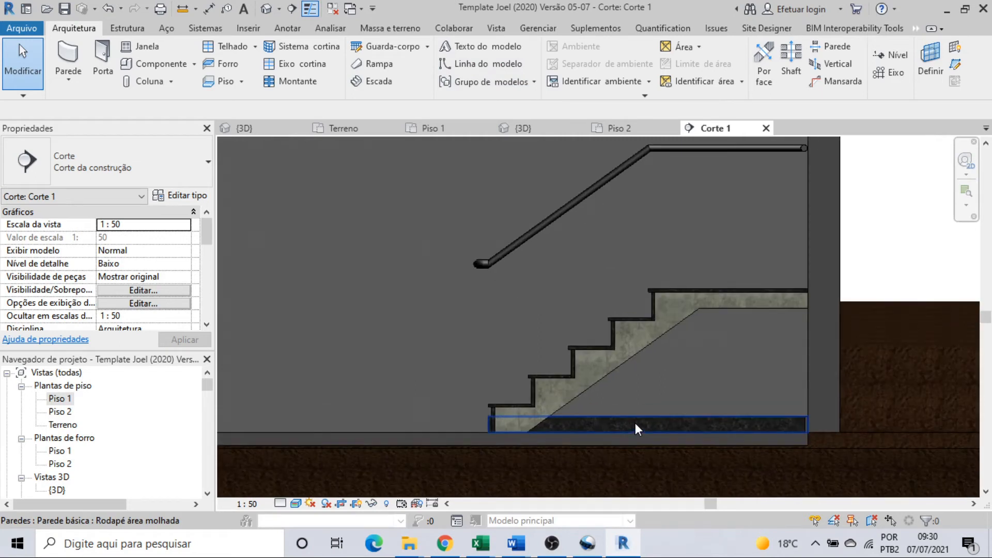
pyautogui.doubleClick(636, 422)
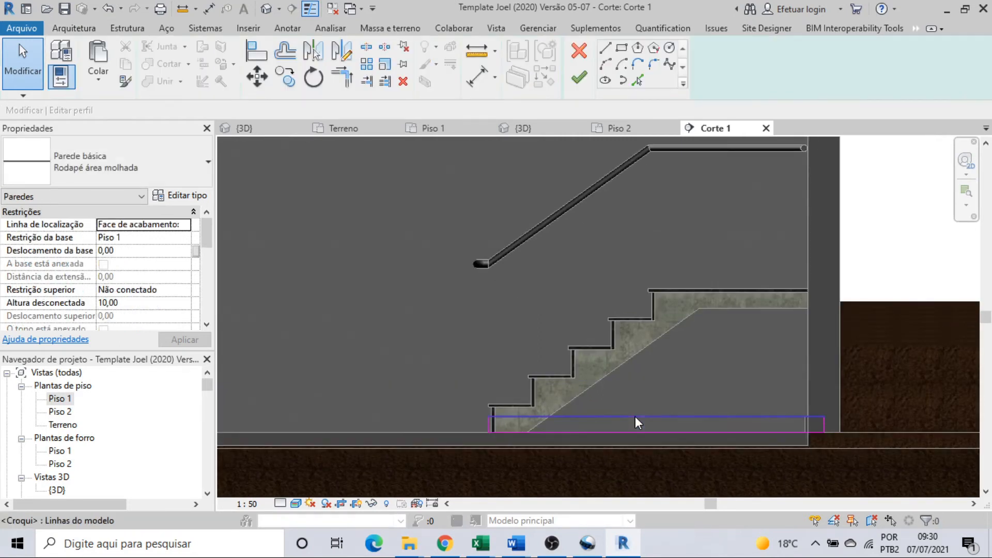
pyautogui.scroll(1, 637, 422)
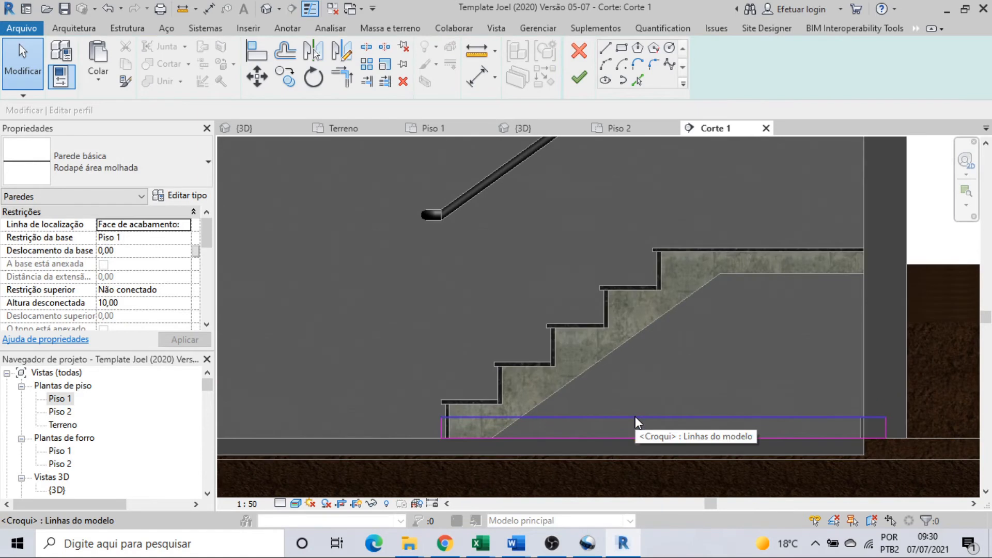
pyautogui.moveTo(396, 412)
pyautogui.mouseDown()
pyautogui.moveTo(845, 455)
pyautogui.moveTo(907, 441)
pyautogui.mouseUp()
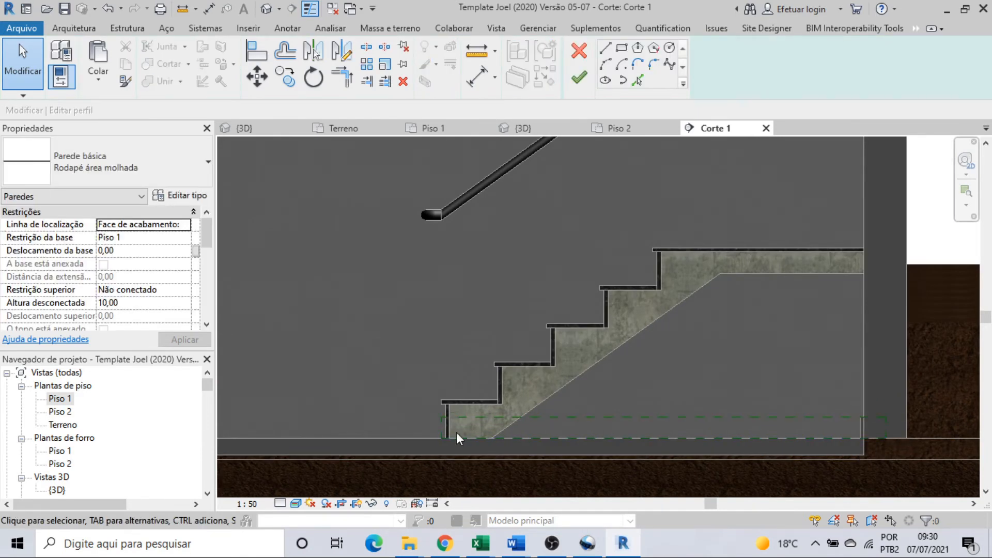
pyautogui.scroll(2, 442, 433)
pyautogui.scroll(-2, 455, 417)
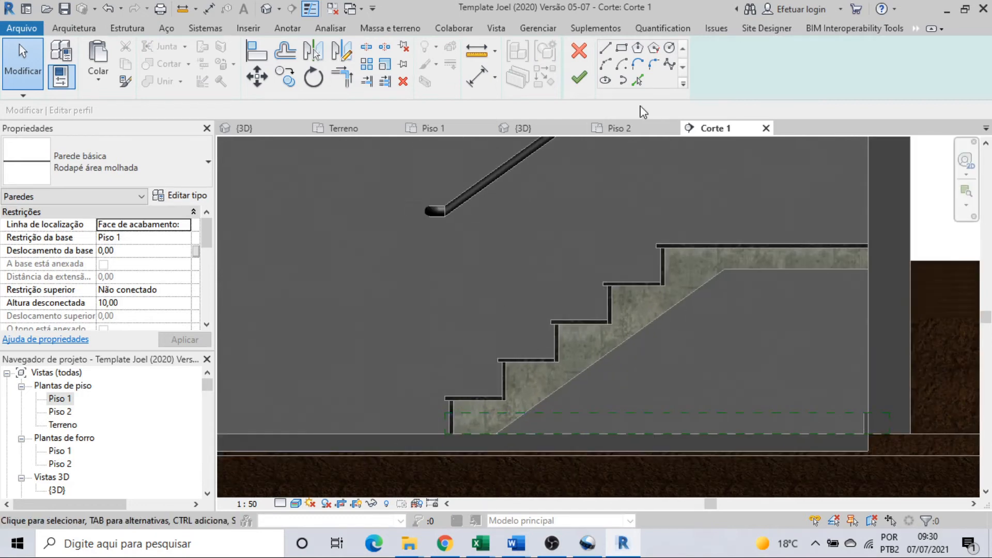
# Step: Pick the riser and tread edges of the stair's first three steps as profile lines with zero offset
pyautogui.click(637, 80)
pyautogui.scroll(2, 455, 431)
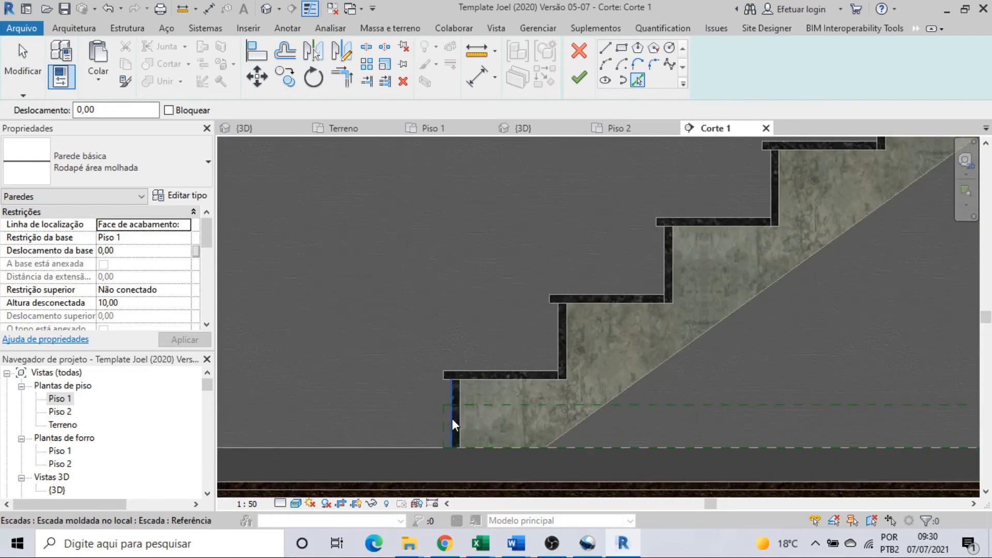
pyautogui.click(452, 417)
pyautogui.click(495, 371)
pyautogui.click(560, 347)
pyautogui.click(599, 299)
pyautogui.click(663, 267)
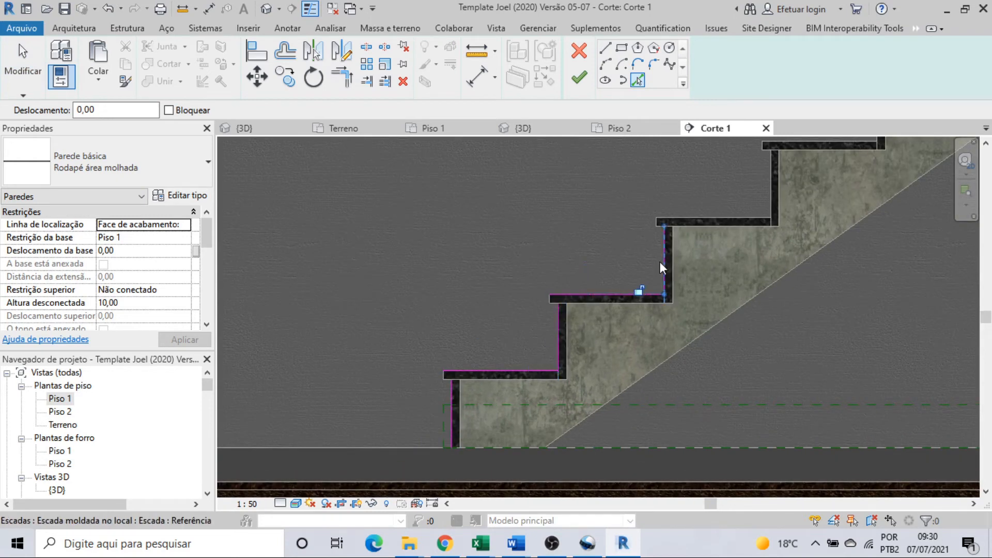
pyautogui.click(712, 222)
pyautogui.scroll(-2, 549, 359)
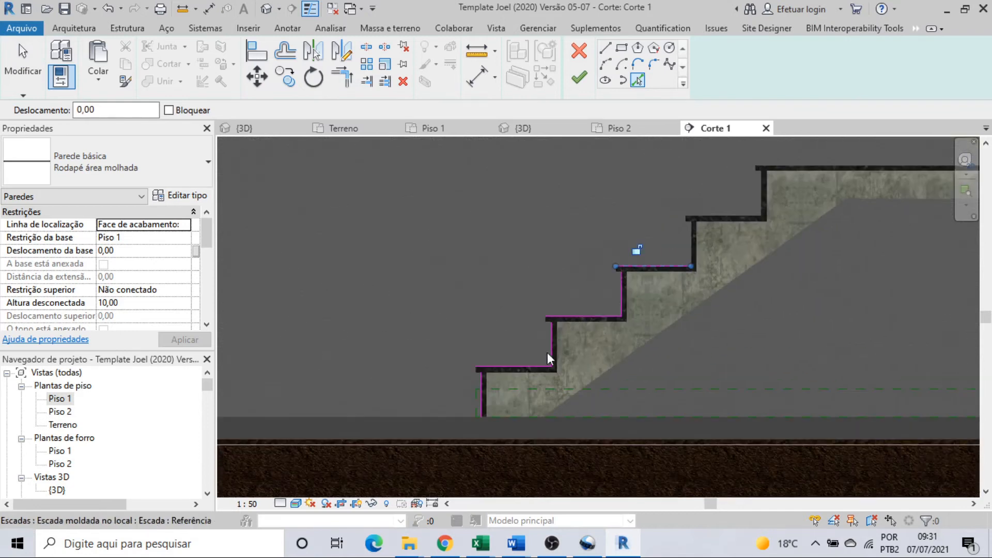
# Step: Pick the remaining riser and tread edges and the landing's top edge as profile lines
pyautogui.moveTo(549, 359); pyautogui.dragTo(532, 373, button='middle')
pyautogui.scroll(-1, 532, 373)
pyautogui.click(686, 252)
pyautogui.click(718, 235)
pyautogui.click(756, 208)
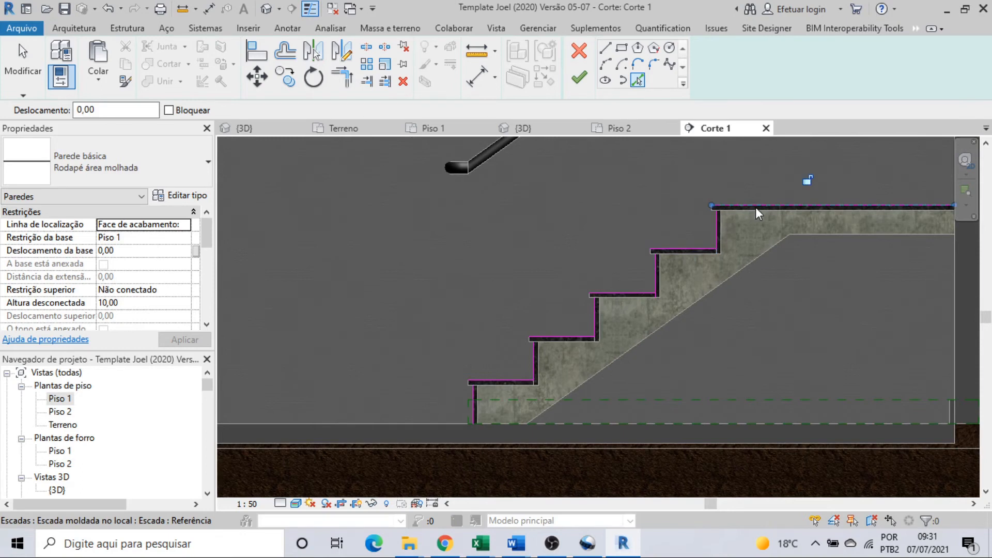
pyautogui.scroll(-2, 742, 249)
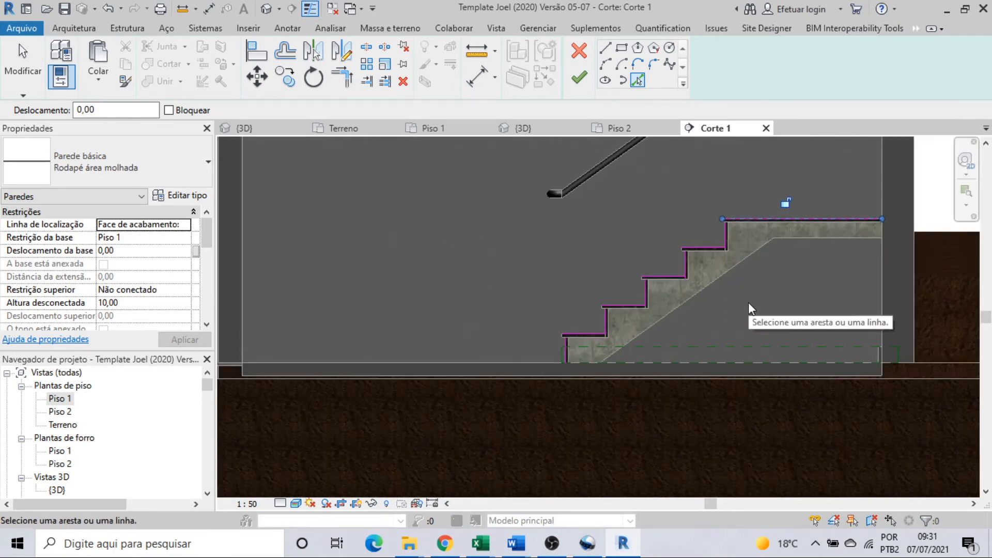
pyautogui.scroll(1, 748, 309)
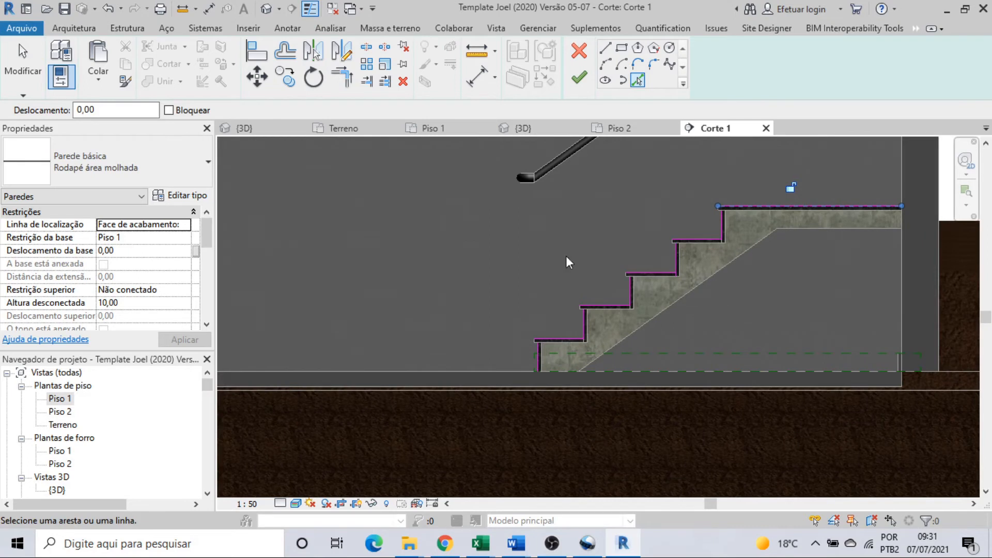
# Step: Trim the picked profile lines to corners where each tread line meets the next riser line
pyautogui.click(342, 78)
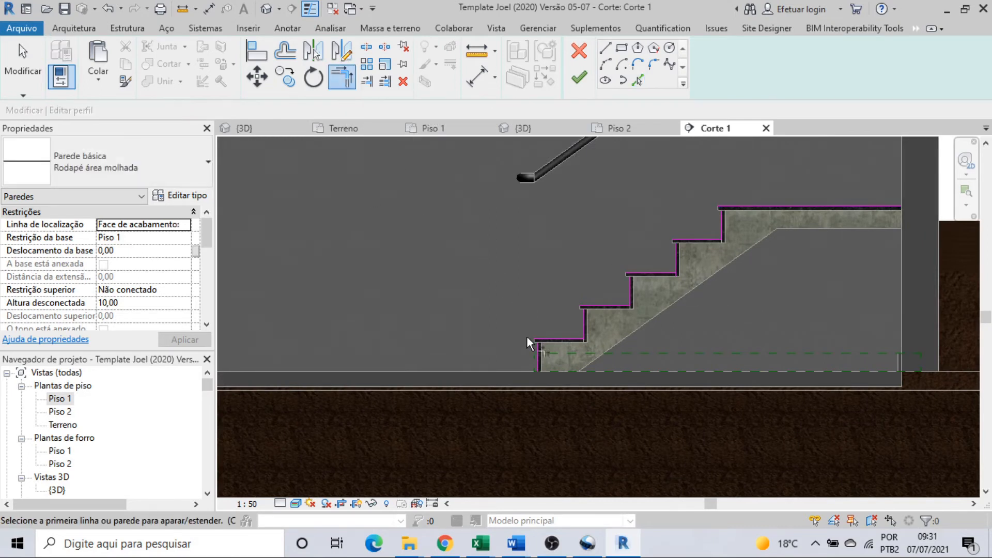
pyautogui.click(545, 337)
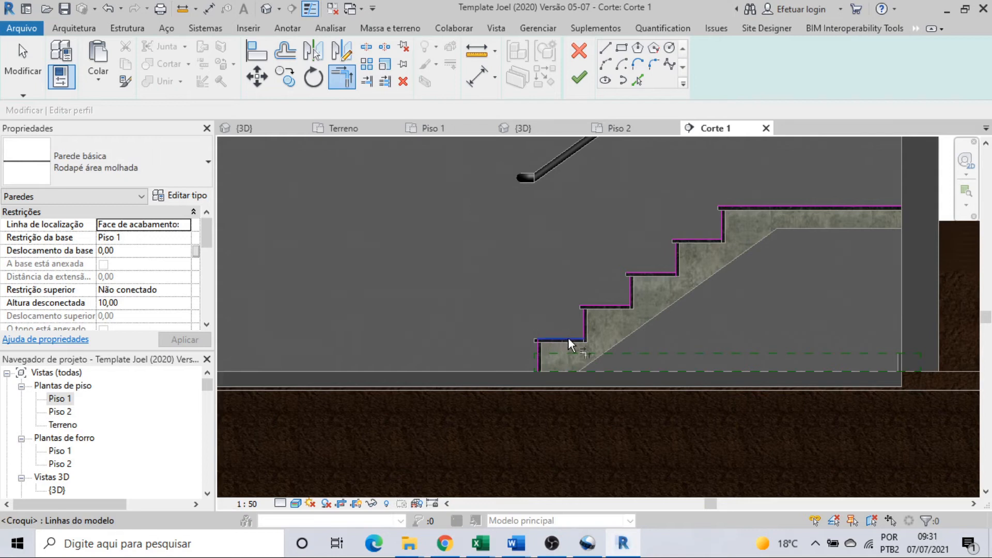
pyautogui.click(583, 327)
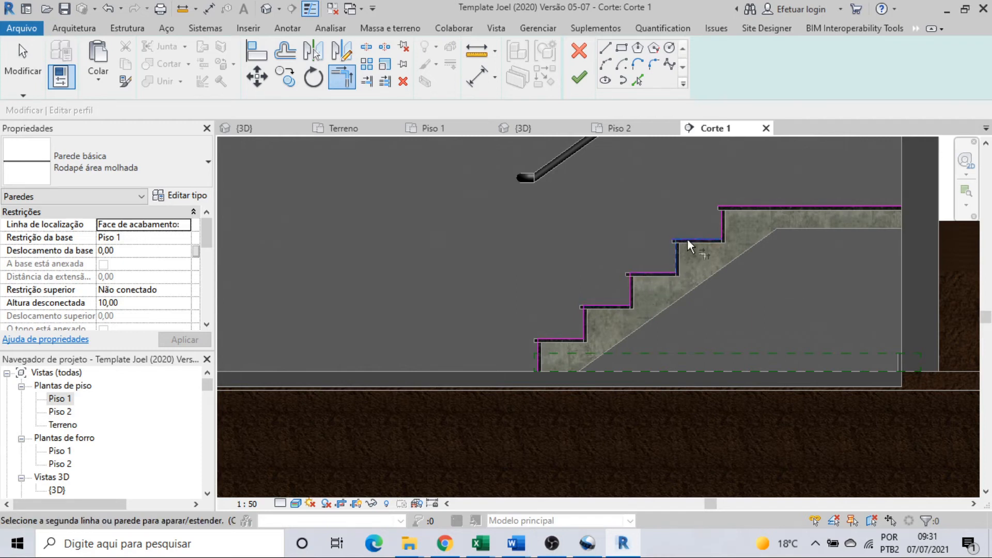
pyautogui.click(703, 239)
pyautogui.click(721, 225)
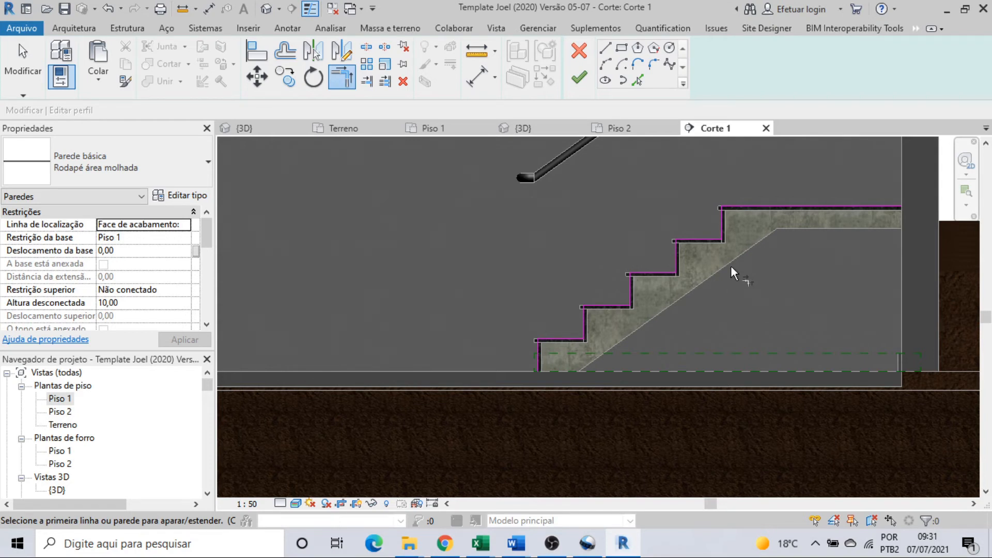
# Step: Start a chained line with a -10 offset from the base of the first riser, following the first step's riser and tread
pyautogui.click(605, 49)
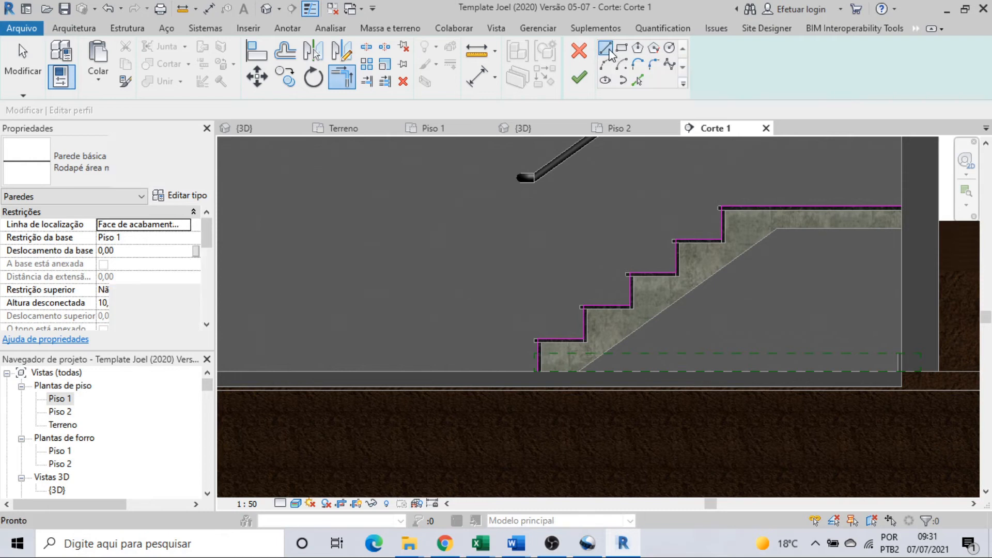
pyautogui.moveTo(170, 108); pyautogui.dragTo(129, 108)
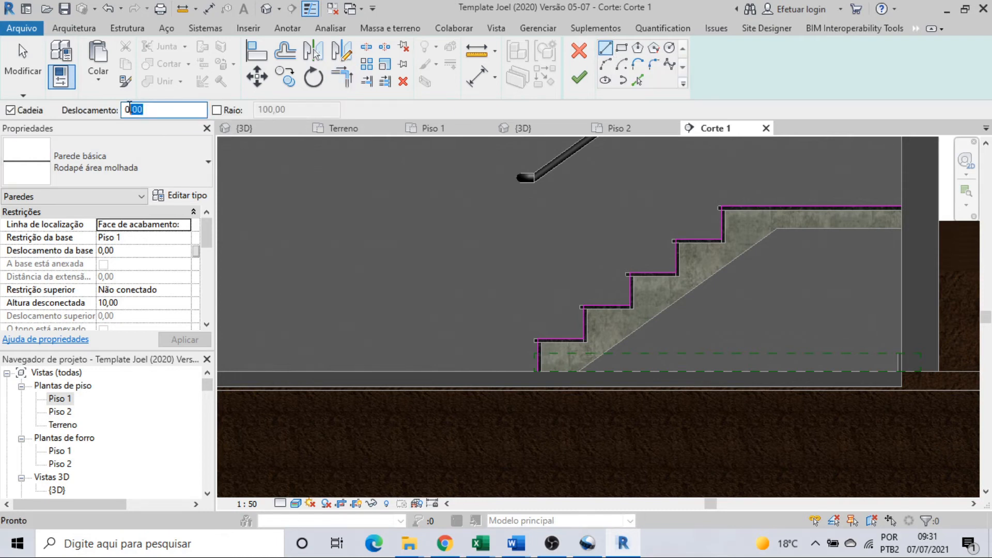
pyautogui.write('10')
pyautogui.scroll(3, 538, 370)
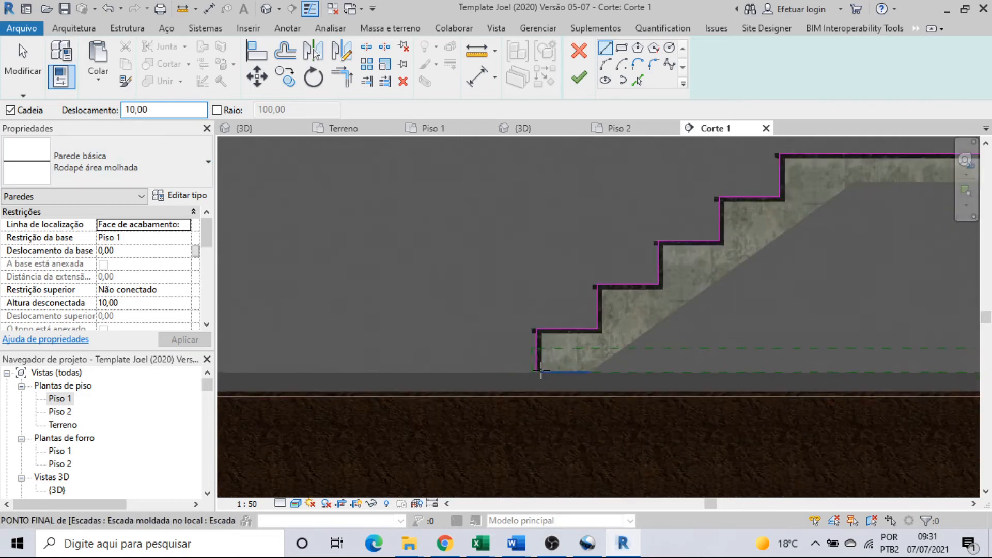
pyautogui.scroll(1, 535, 372)
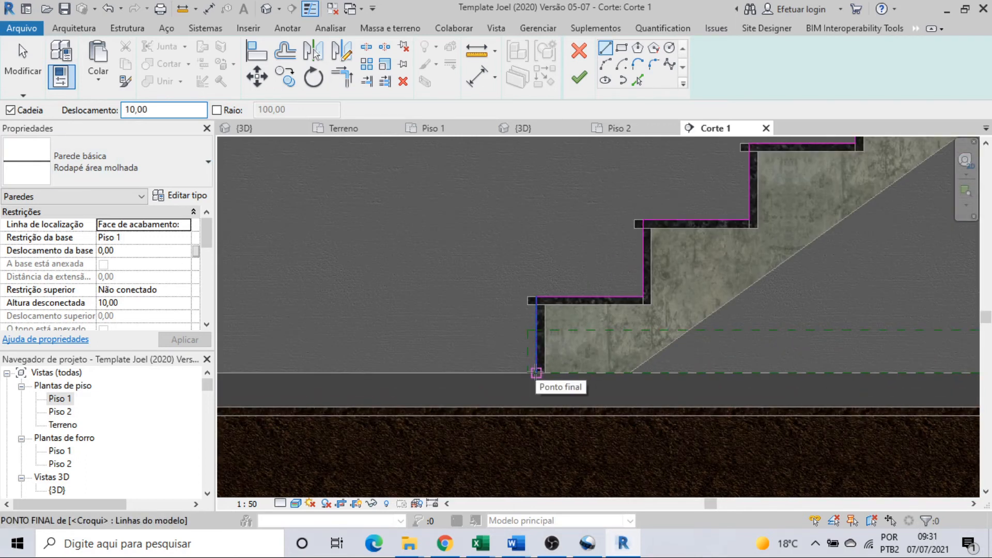
pyautogui.click(536, 372)
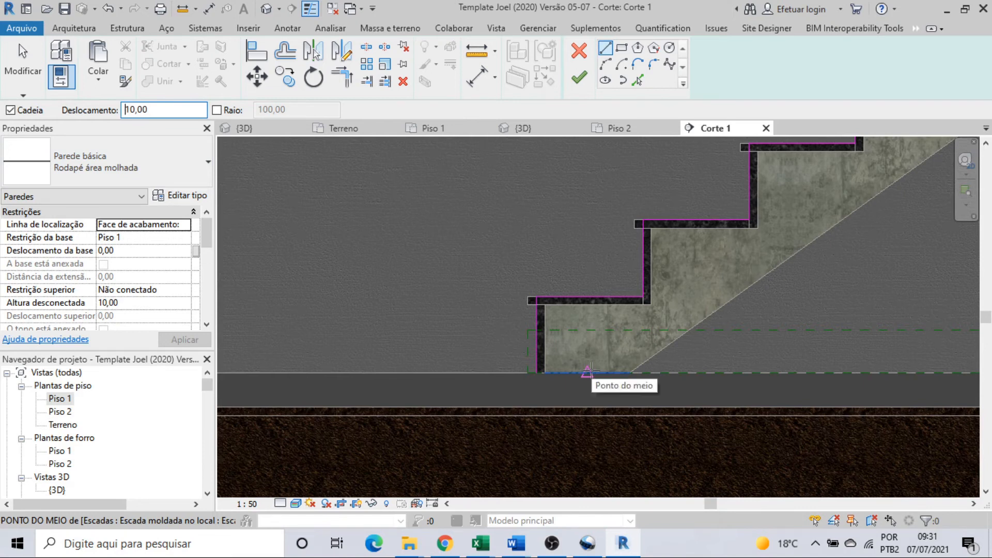
pyautogui.write('-')
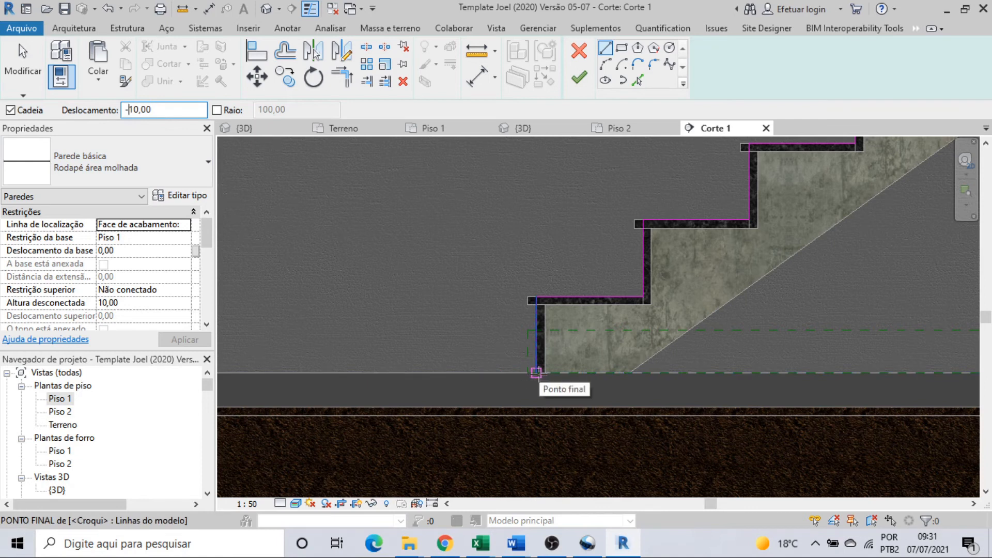
pyautogui.click(537, 372)
pyautogui.click(537, 298)
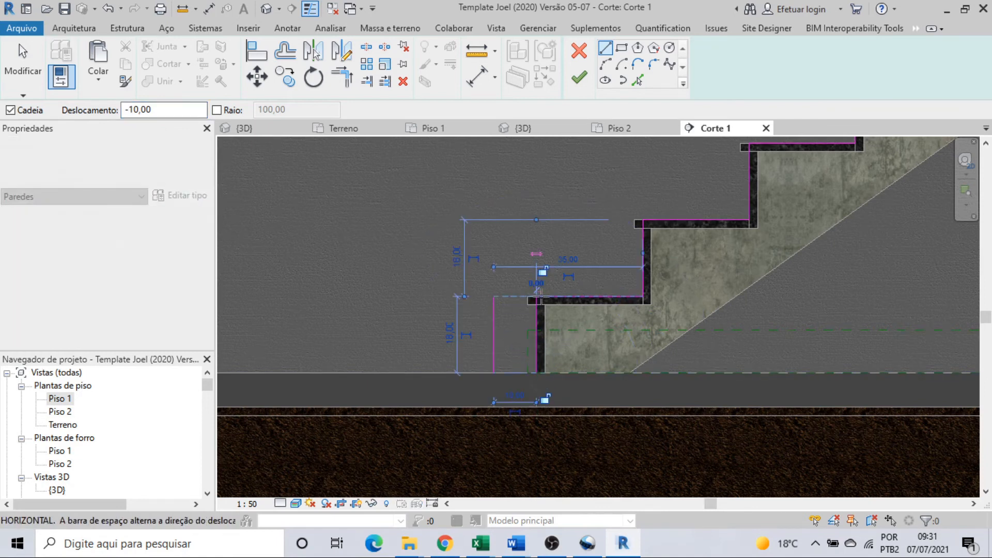
pyautogui.click(641, 296)
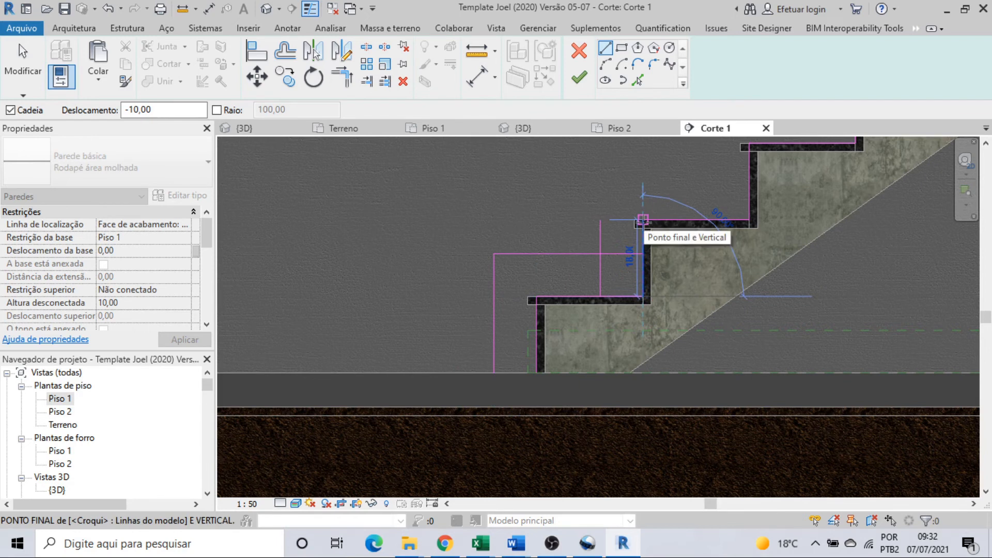
# Step: Continue the offset line chain up the remaining risers and treads and along the landing to the end wall
pyautogui.scroll(-1, 645, 247)
pyautogui.scroll(-1, 508, 345)
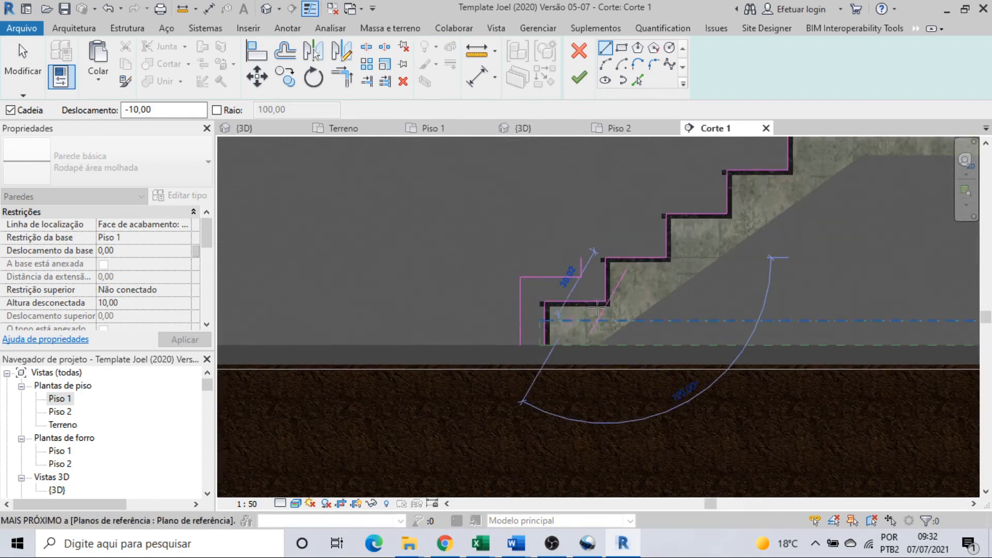
pyautogui.click(667, 257)
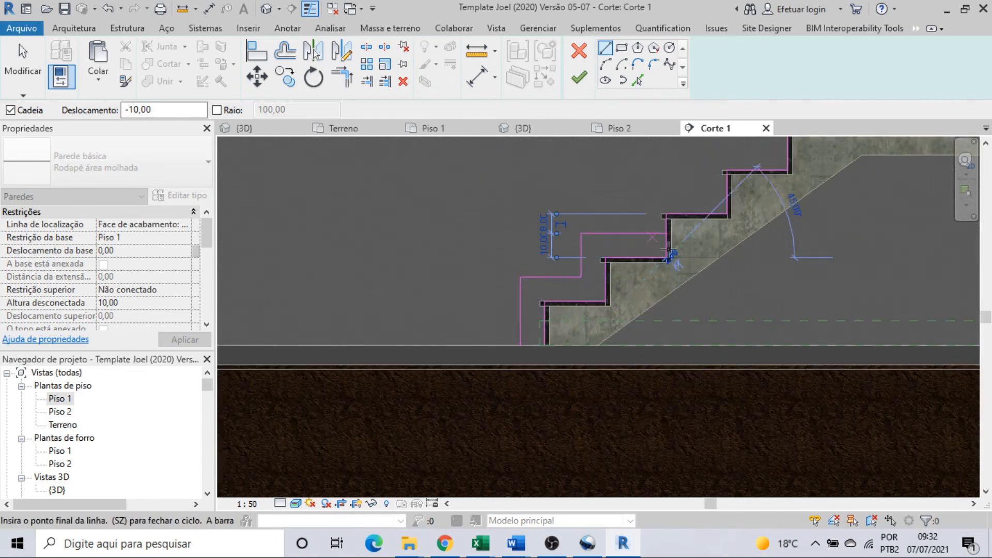
pyautogui.click(667, 214)
pyautogui.click(728, 214)
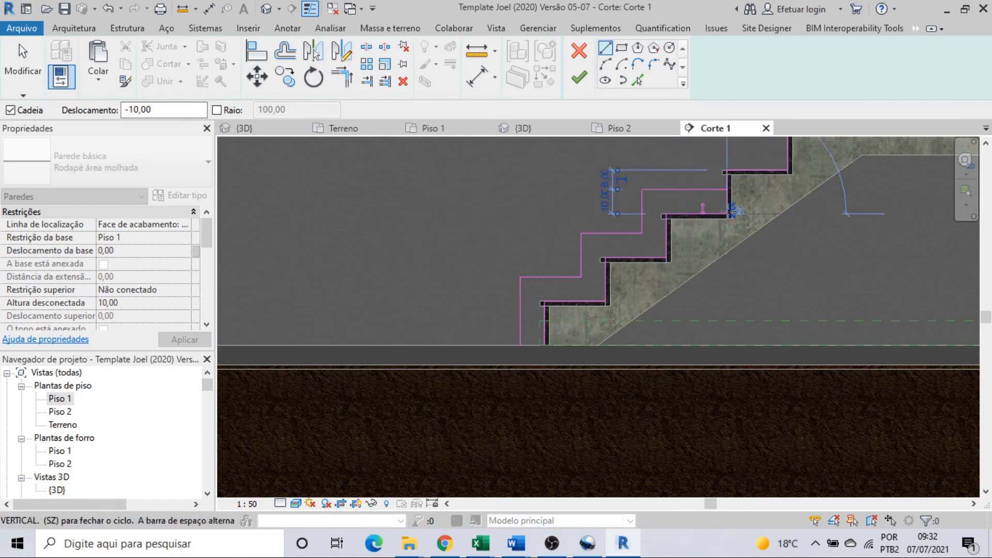
pyautogui.scroll(-2, 733, 182)
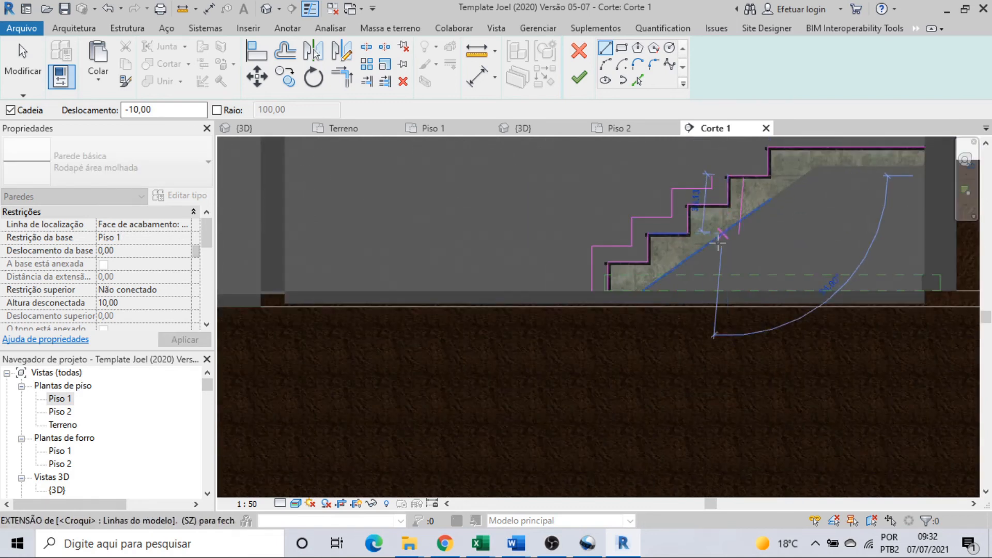
pyautogui.click(768, 176)
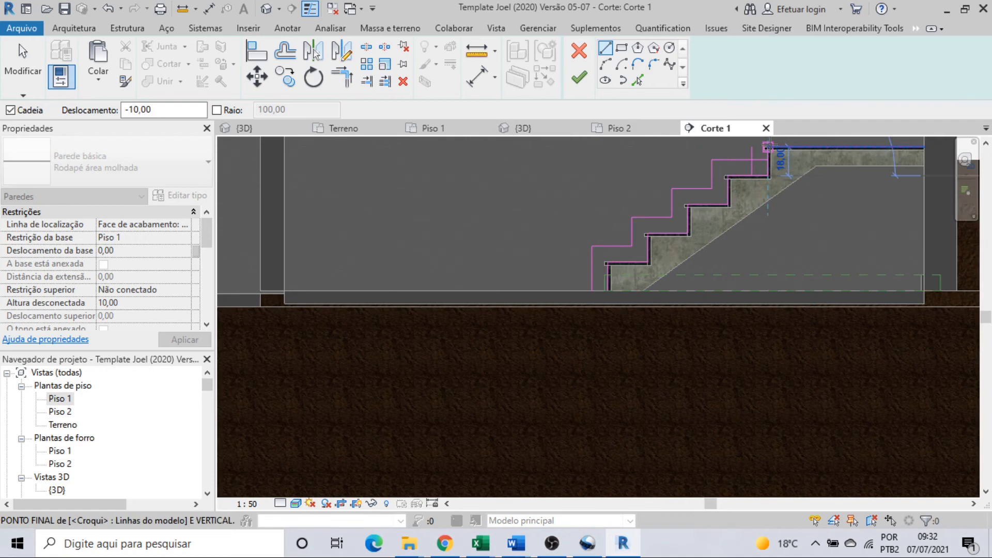
pyautogui.scroll(3, 816, 294)
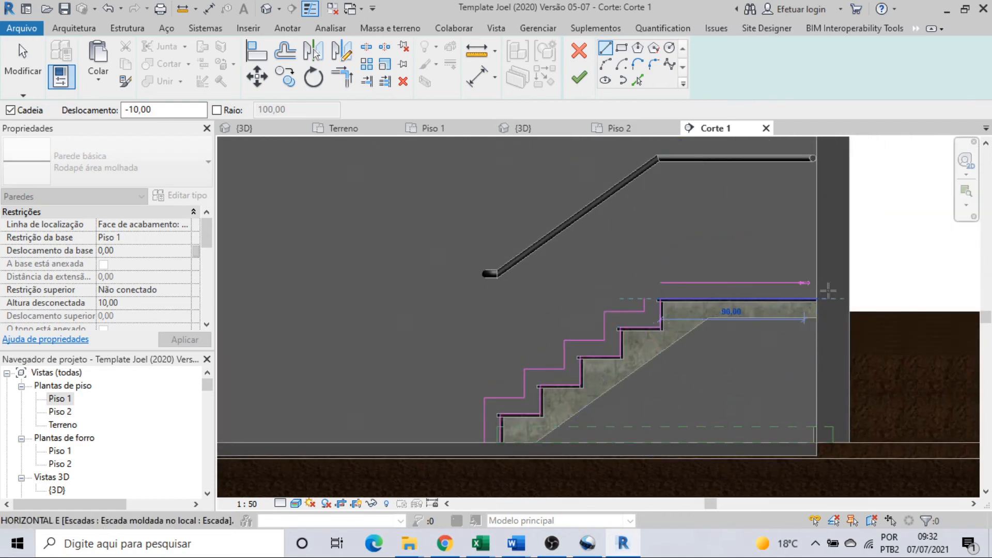
pyautogui.click(810, 304)
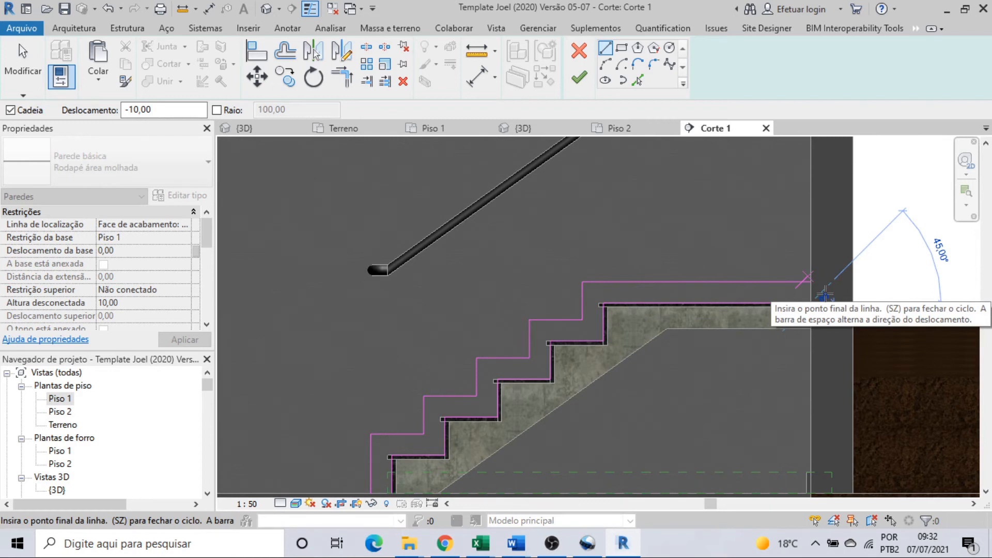
pyautogui.press('Escape')
pyautogui.press('Escape')
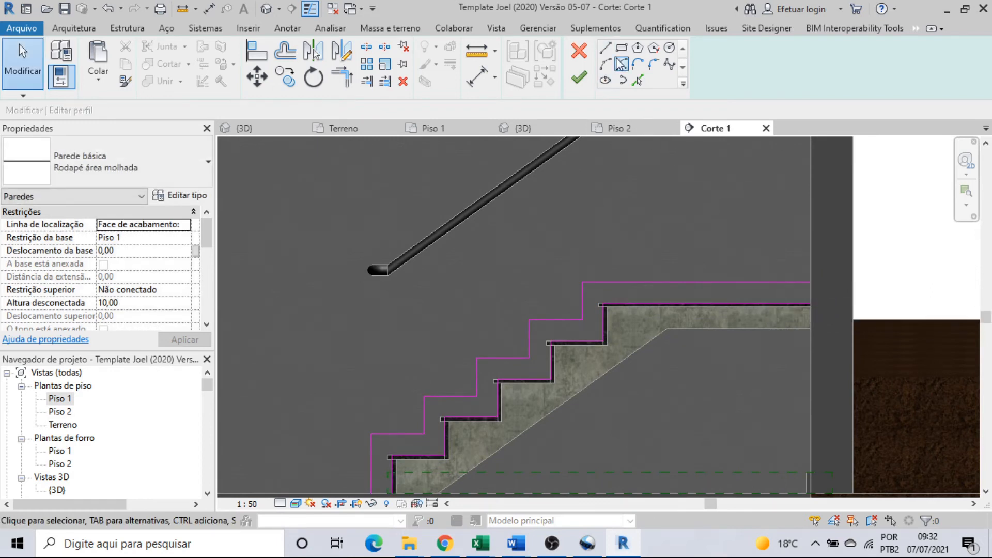
# Step: Close the stepped profile with zero-offset lines at the landing's wall end and at the floor, and finish the profile edit
pyautogui.click(606, 48)
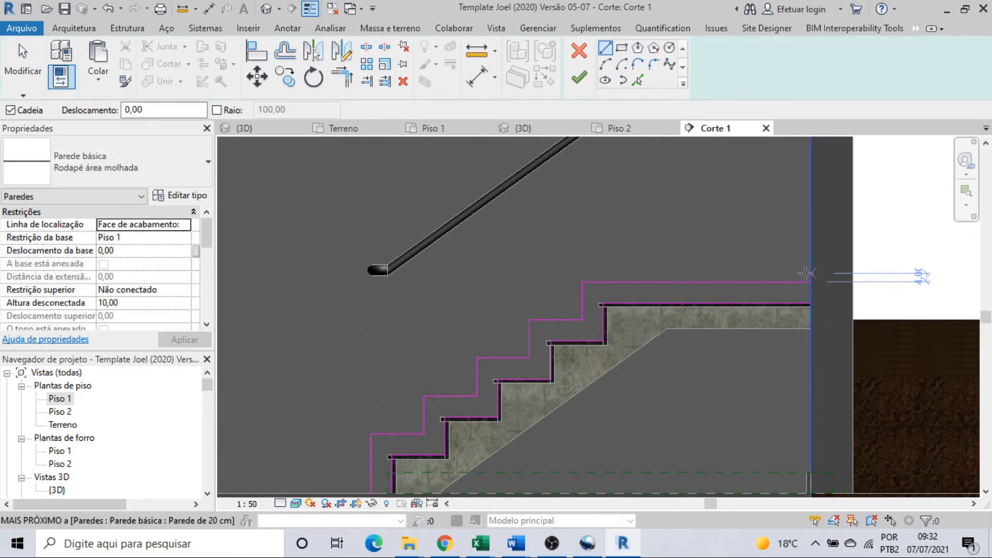
pyautogui.click(810, 282)
pyautogui.scroll(-2, 819, 290)
pyautogui.moveTo(823, 295); pyautogui.dragTo(851, 254, button='middle')
pyautogui.click(535, 372)
pyautogui.click(547, 375)
pyautogui.click(549, 373)
pyautogui.click(534, 371)
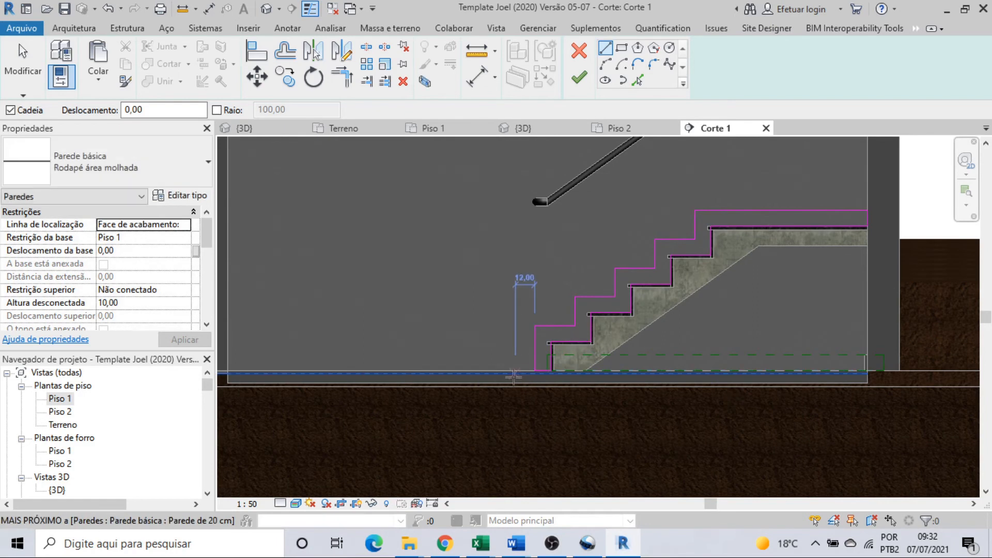
pyautogui.click(578, 78)
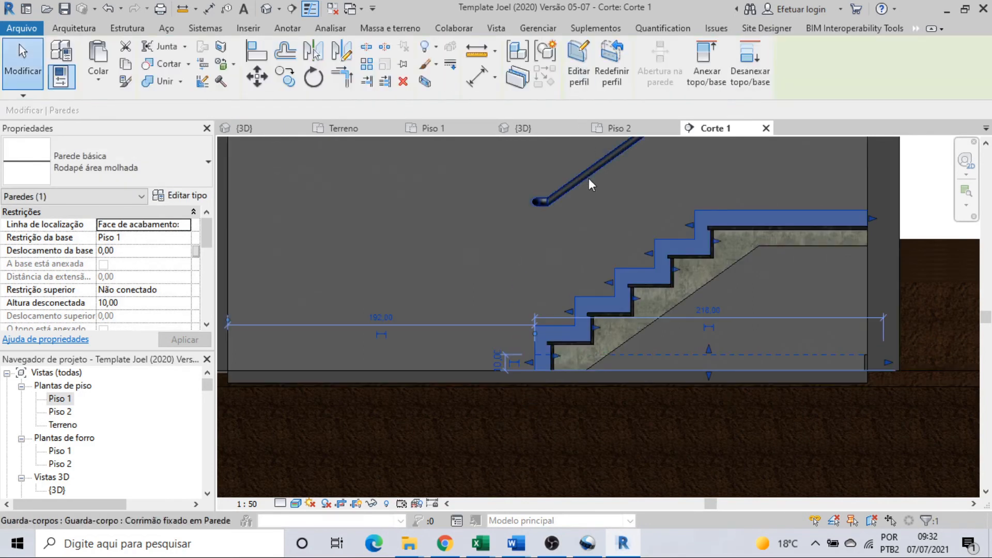
# Step: Close the Corte 1 section view and delete its section line from the Piso 1 floor plan
pyautogui.press('Escape')
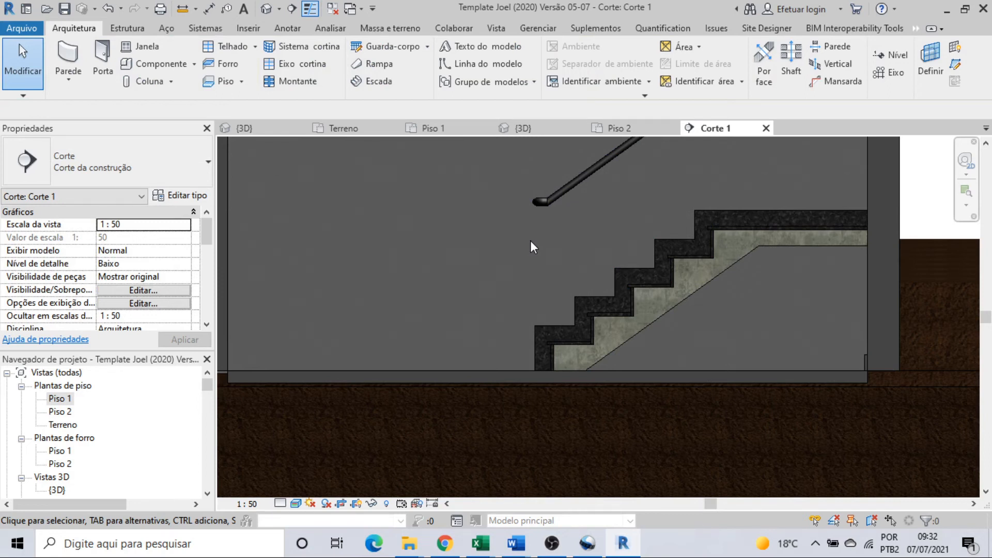
pyautogui.click(766, 129)
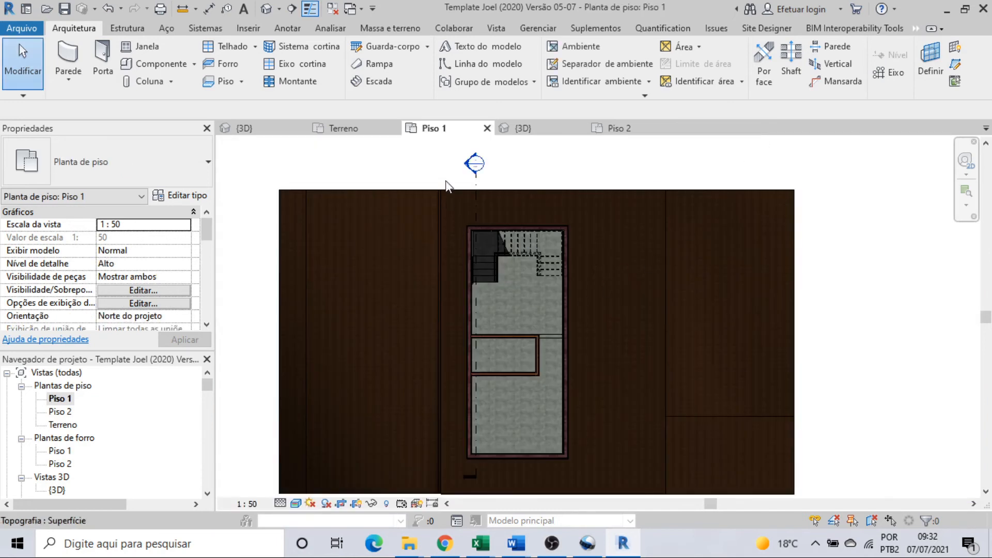
pyautogui.click(474, 212)
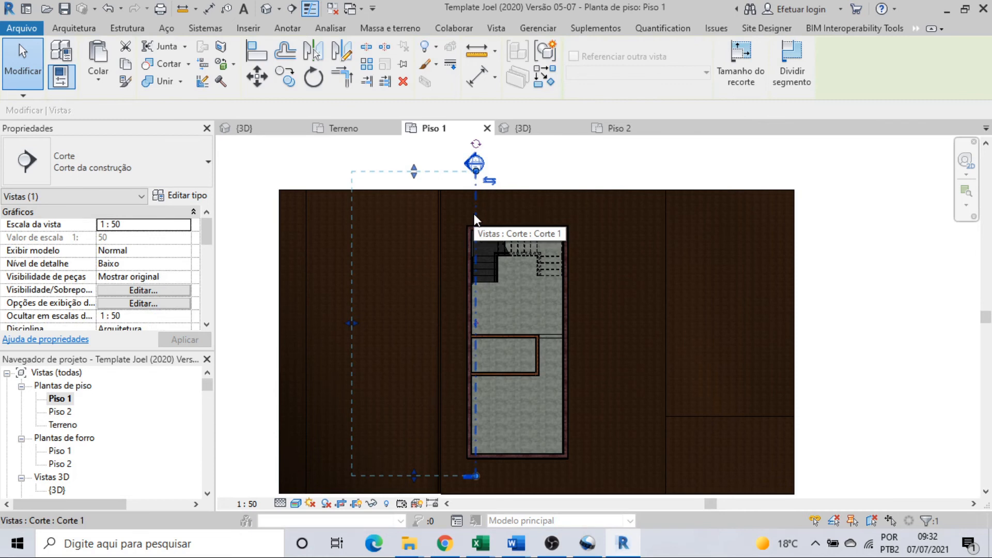
pyautogui.press('Delete')
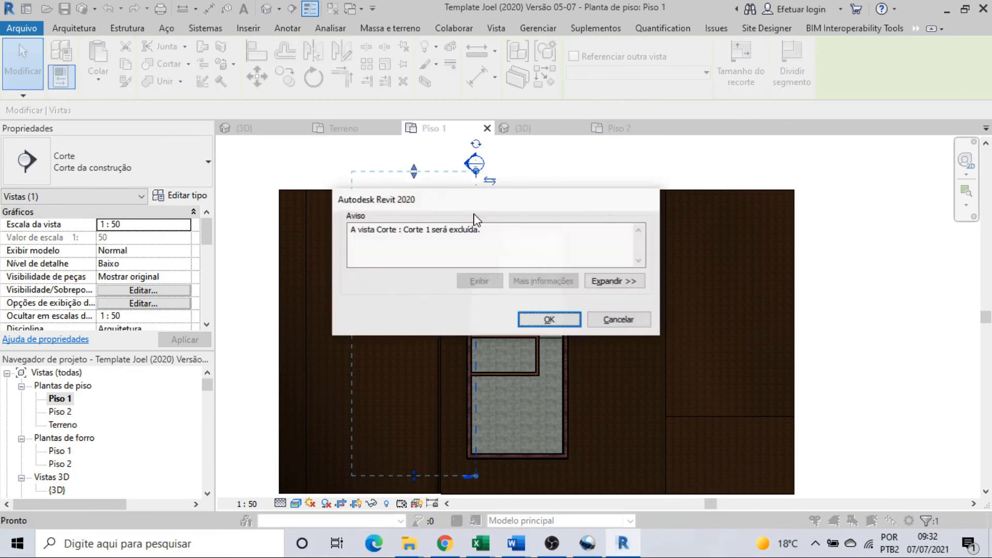
pyautogui.click(549, 319)
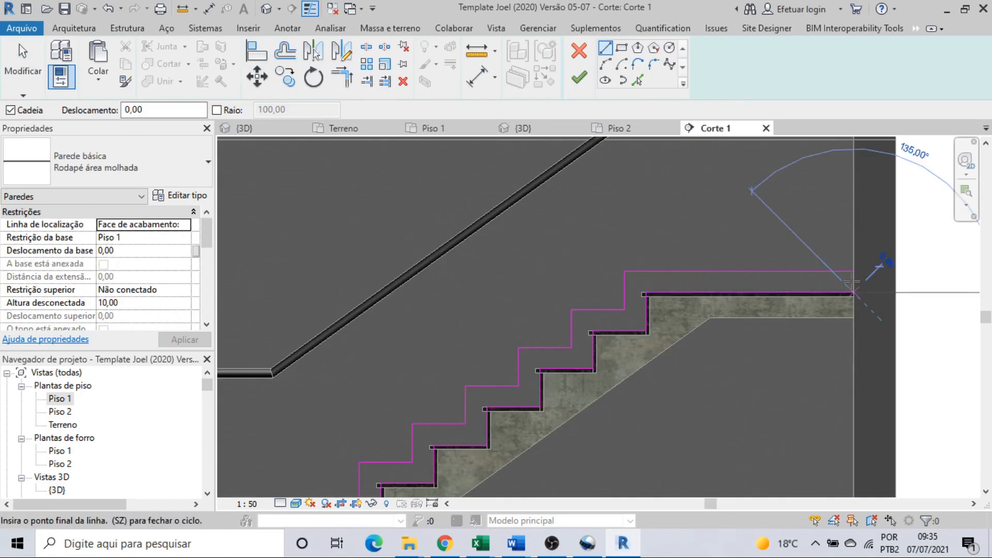
# Step: Close the middle flight's stepped skirting profile at the upper landing's wall end, finish the profile edit and close the section view
pyautogui.click(852, 292)
pyautogui.scroll(-1, 578, 354)
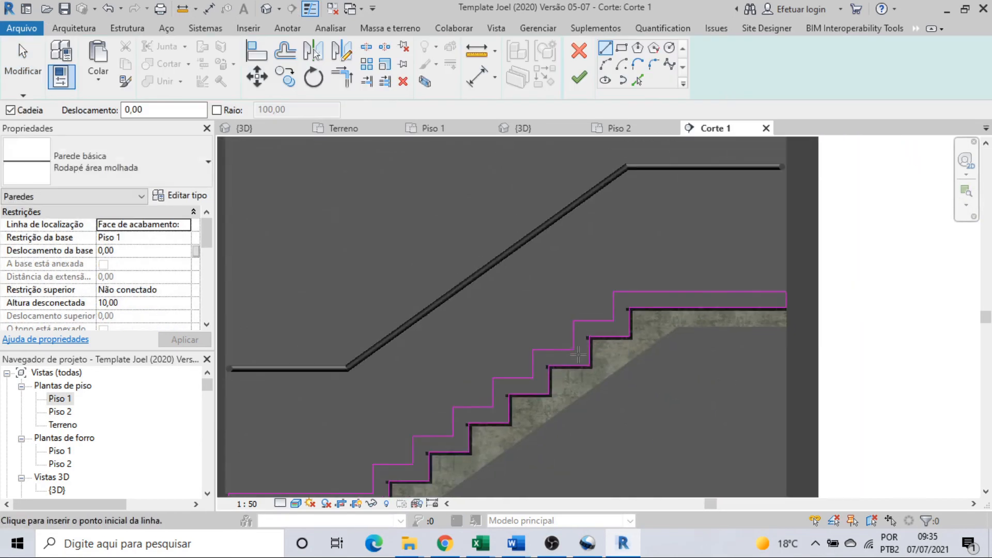
pyautogui.moveTo(578, 355); pyautogui.dragTo(673, 330, button='middle')
pyautogui.scroll(-1, 548, 412)
pyautogui.scroll(2, 355, 475)
pyautogui.scroll(-2, 356, 476)
pyautogui.press('Escape')
pyautogui.press('Escape')
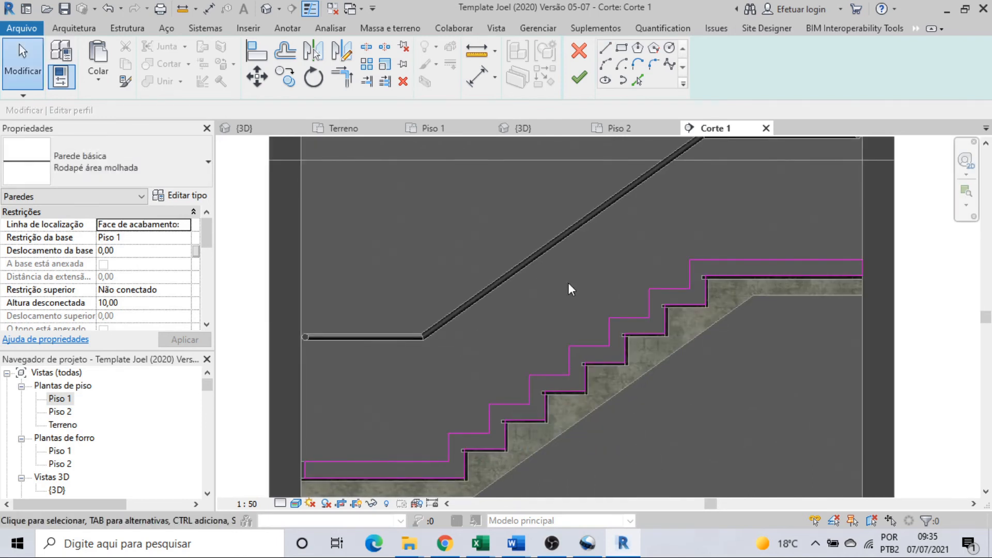
pyautogui.click(579, 78)
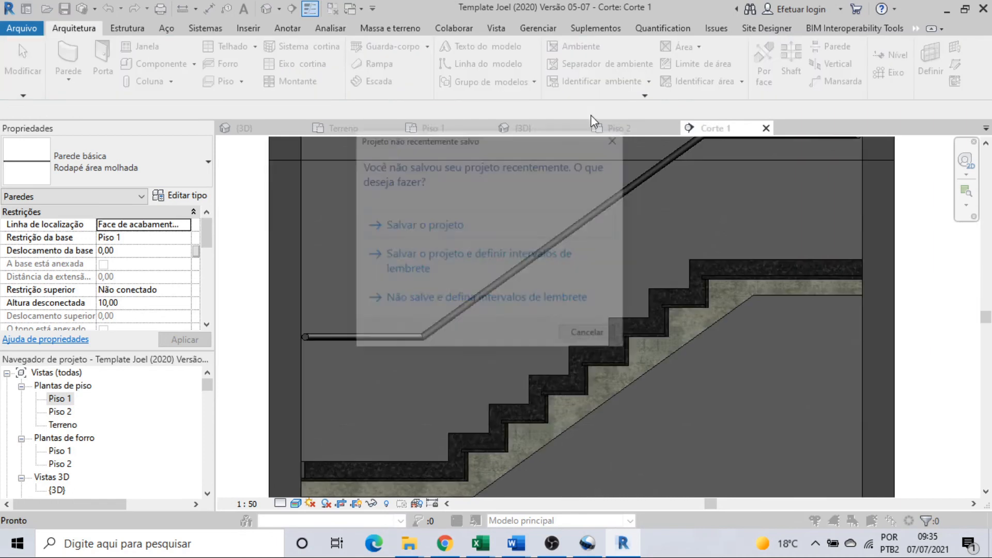
pyautogui.click(591, 335)
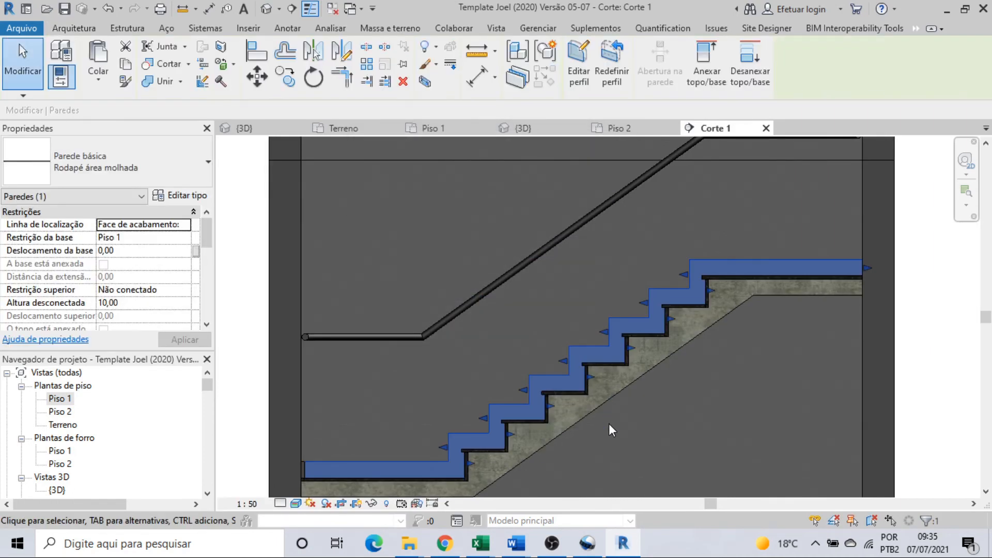
pyautogui.click(766, 128)
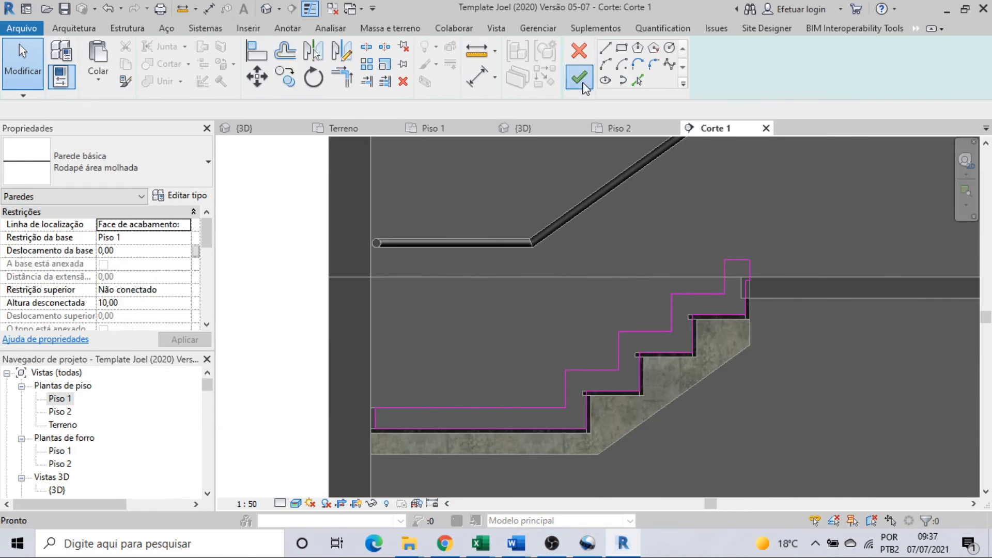
# Step: Finish the stepped skirting profile edit on the stair's last flight up to the upper floor
pyautogui.click(578, 77)
pyautogui.click(754, 265)
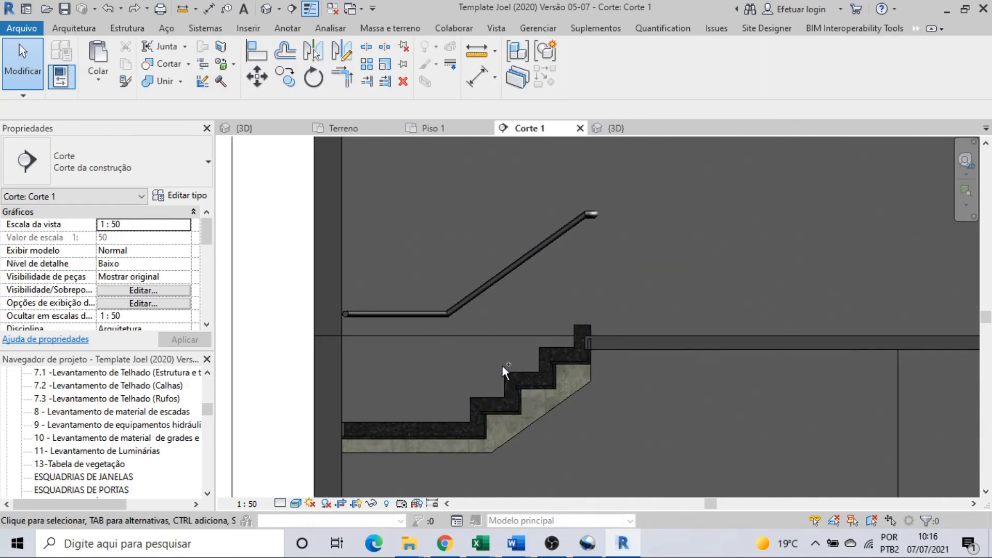
# Step: Isolate the stair, its wall handrail, its guardrail and the three stepped skirting walls in the {3D} view
pyautogui.click(522, 400)
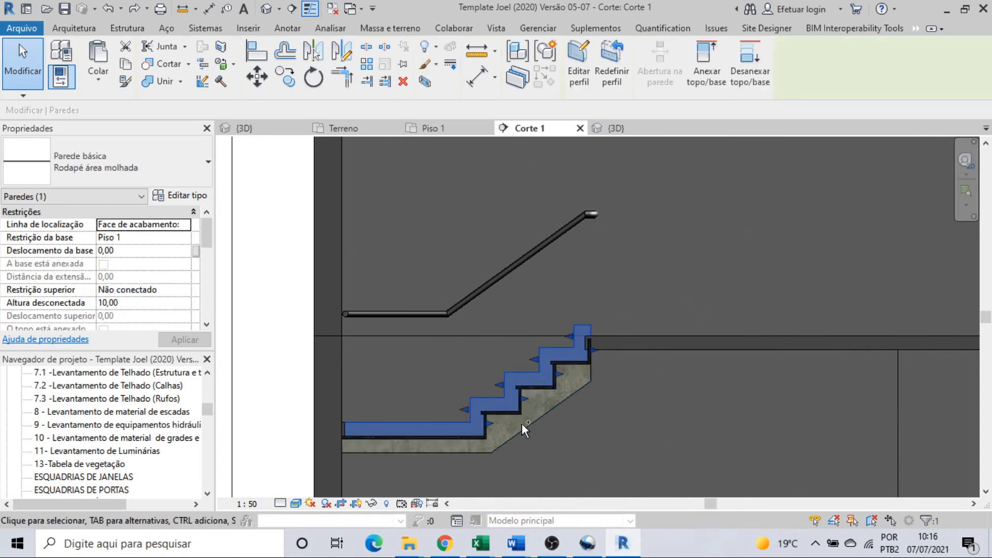
pyautogui.keyDown('ctrl'); pyautogui.click(522, 424); pyautogui.keyUp('ctrl')
pyautogui.keyDown('ctrl'); pyautogui.click(481, 296); pyautogui.keyUp('ctrl')
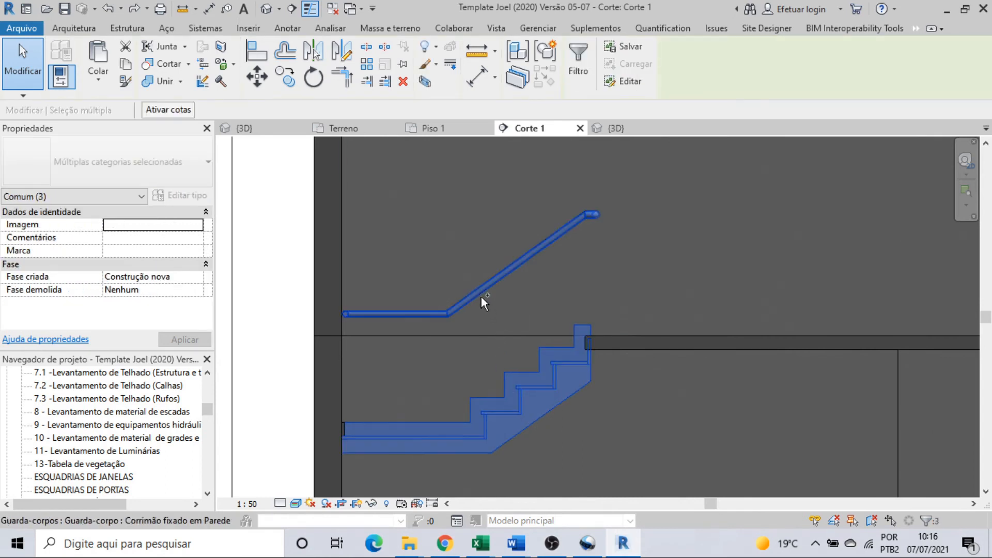
pyautogui.click(615, 132)
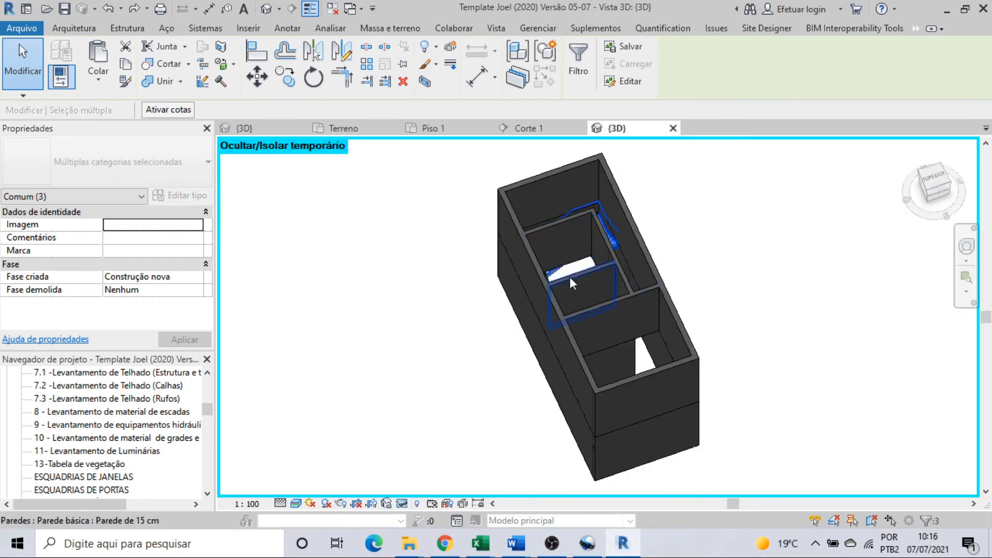
pyautogui.keyDown('shift'); pyautogui.moveTo(528, 297); pyautogui.dragTo(408, 343, button='middle'); pyautogui.keyUp('shift')
pyautogui.scroll(5, 561, 237)
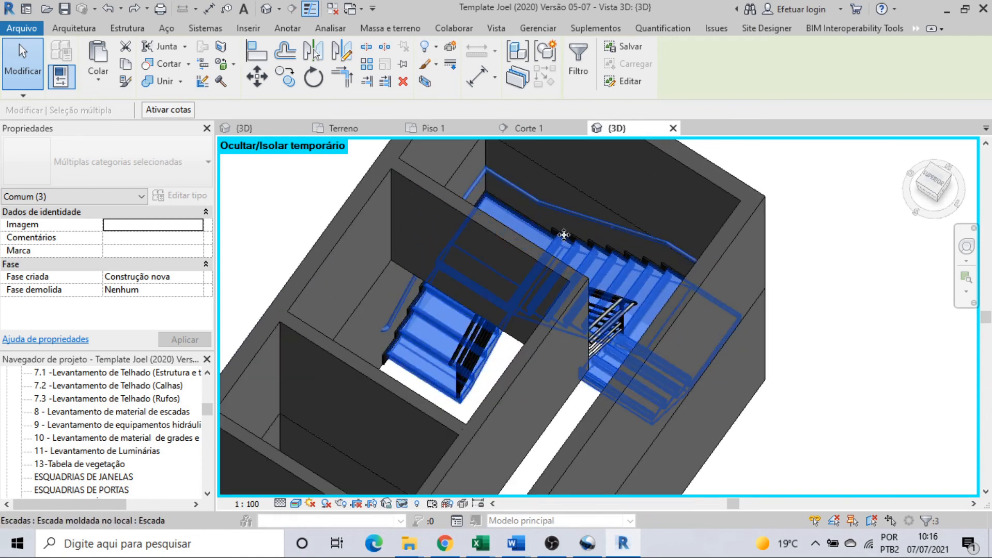
pyautogui.keyDown('ctrl'); pyautogui.click(570, 229); pyautogui.keyUp('ctrl')
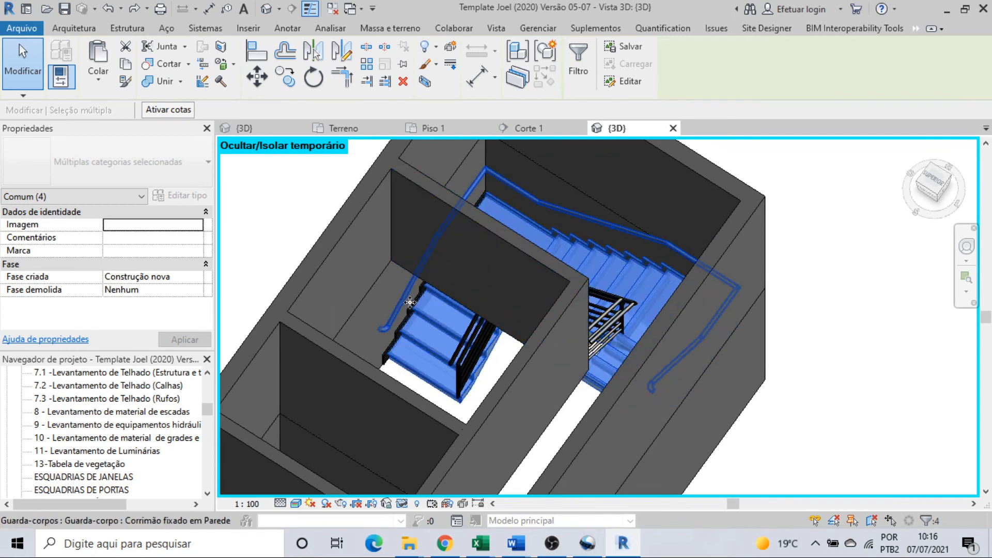
pyautogui.keyDown('ctrl'); pyautogui.click(383, 360); pyautogui.keyUp('ctrl')
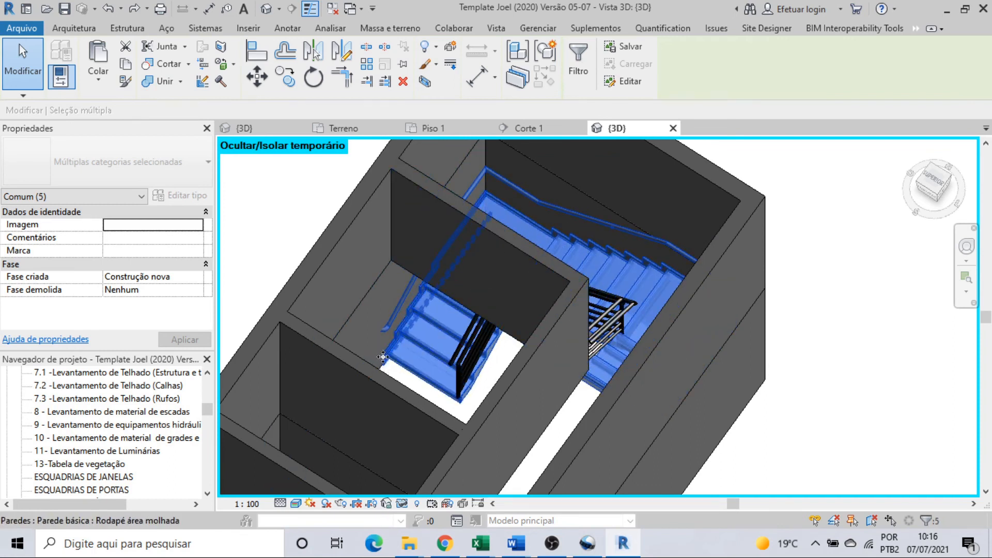
pyautogui.keyDown('ctrl'); pyautogui.click(464, 355); pyautogui.keyUp('ctrl')
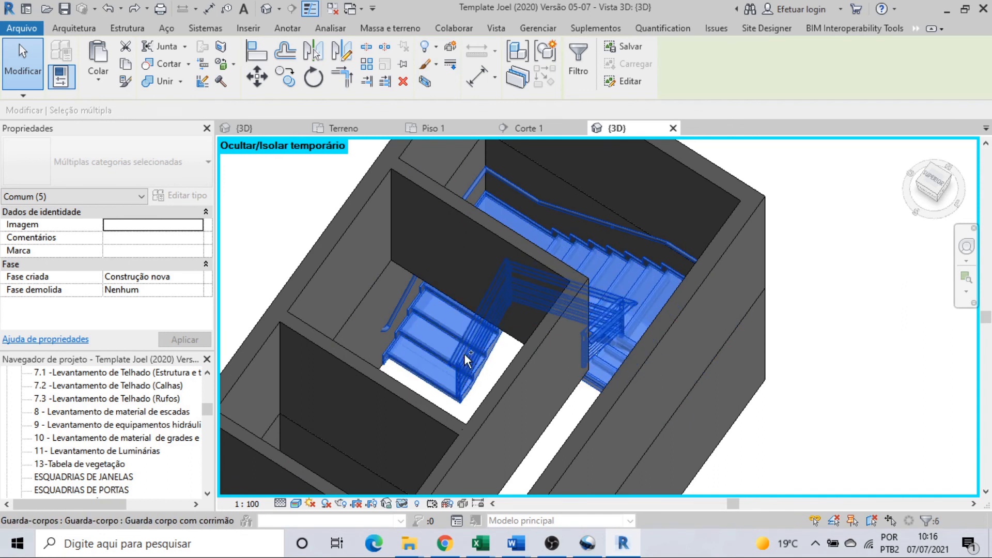
pyautogui.click(402, 503)
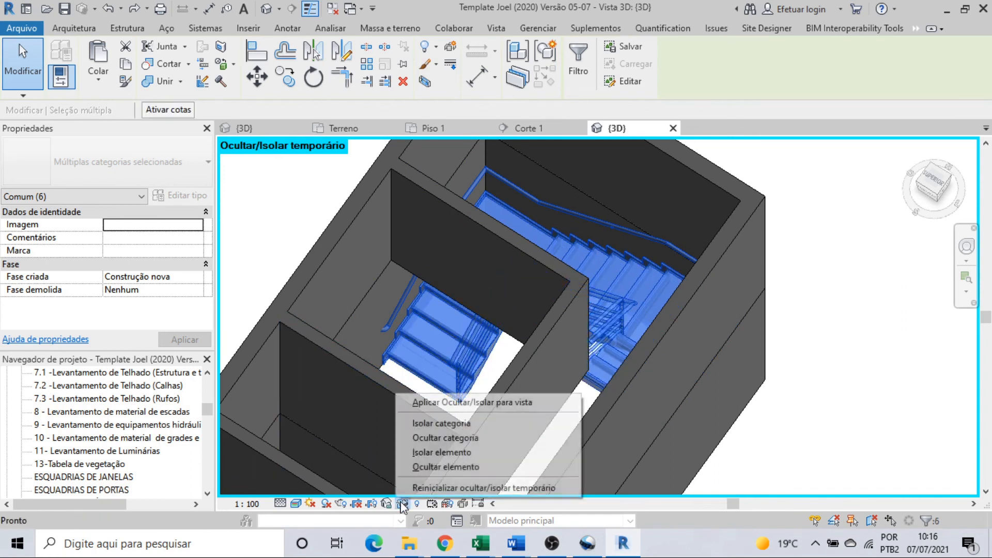
pyautogui.click(437, 453)
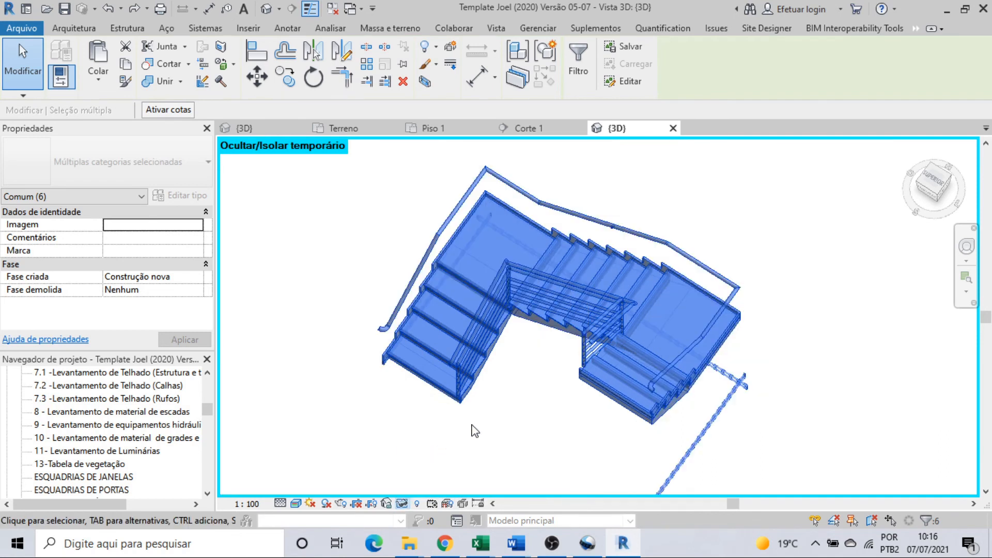
pyautogui.click(475, 430)
pyautogui.keyDown('shift'); pyautogui.moveTo(470, 425); pyautogui.dragTo(553, 355, button='middle'); pyautogui.keyUp('shift')
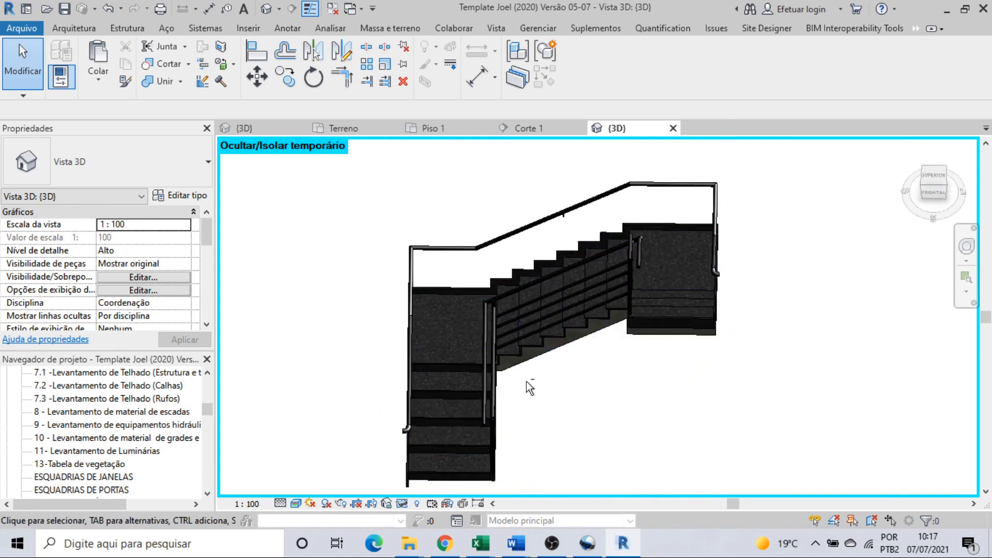
# Step: Review the services, quantities and costs in the wall (2), floor (3) and stair (8) material takeoff schedules
pyautogui.scroll(3, 164, 413)
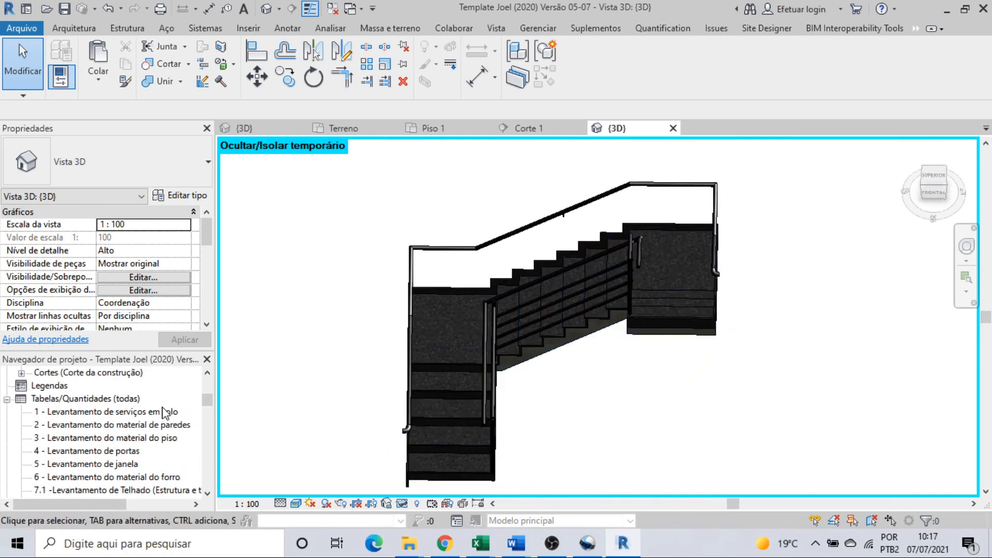
pyautogui.click(164, 425)
pyautogui.doubleClick(163, 427)
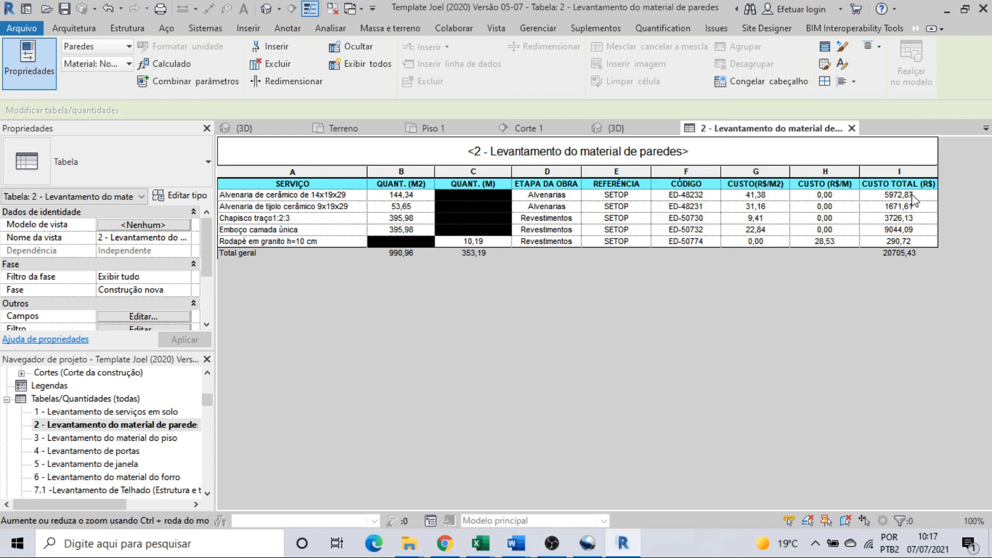
pyautogui.click(147, 439)
pyautogui.doubleClick(145, 443)
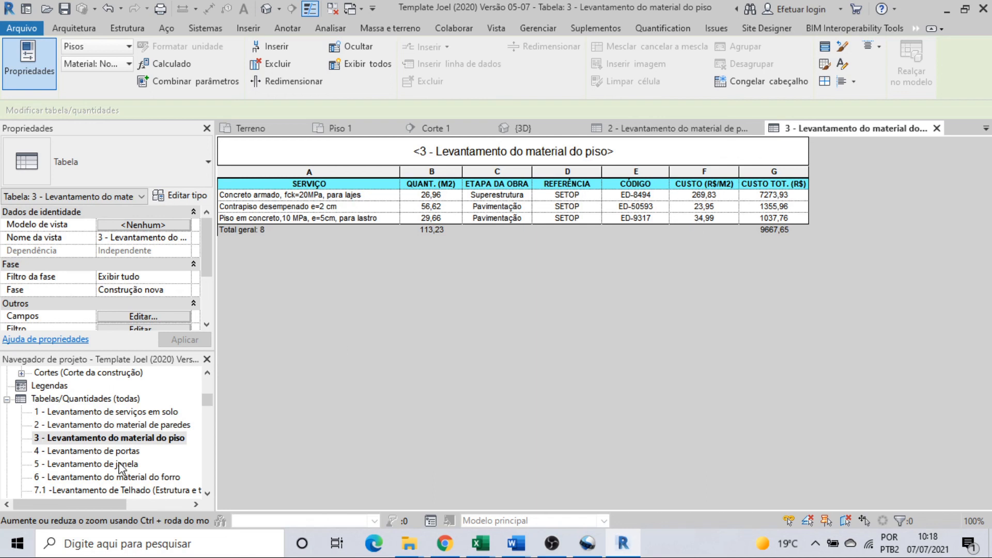
pyautogui.scroll(-3, 119, 467)
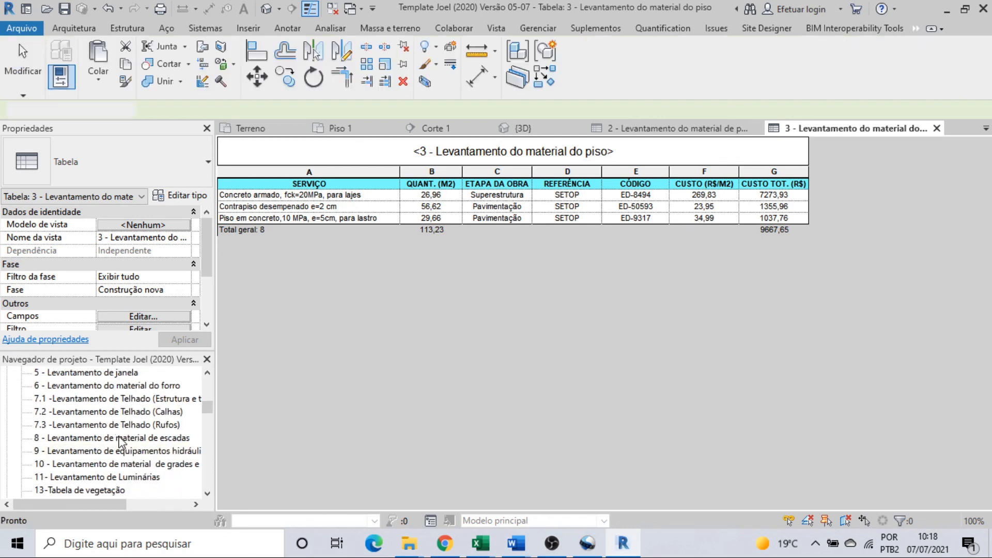
pyautogui.doubleClick(120, 438)
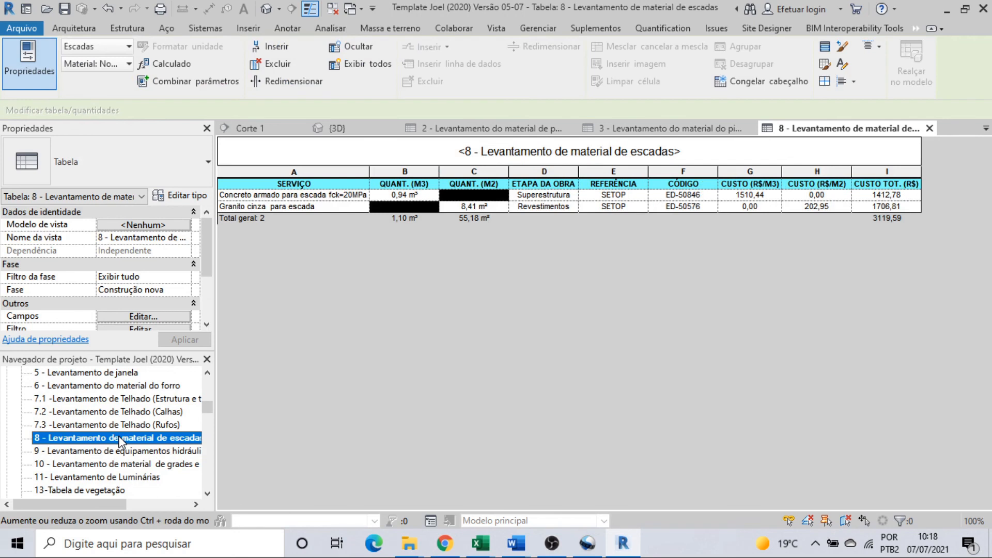